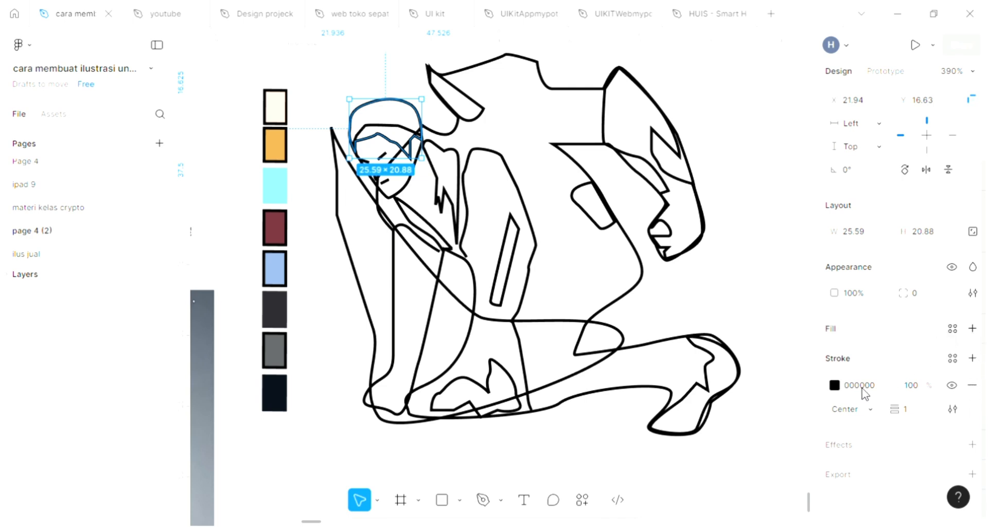
Step: Fill the hair shape with the dark grey 29282D sampled from the colour swatches beside the drawing
{"action": "left_click", "coordinate": [973, 328]}
{"action": "left_click", "coordinate": [835, 355]}
{"action": "left_click", "coordinate": [660, 365]}
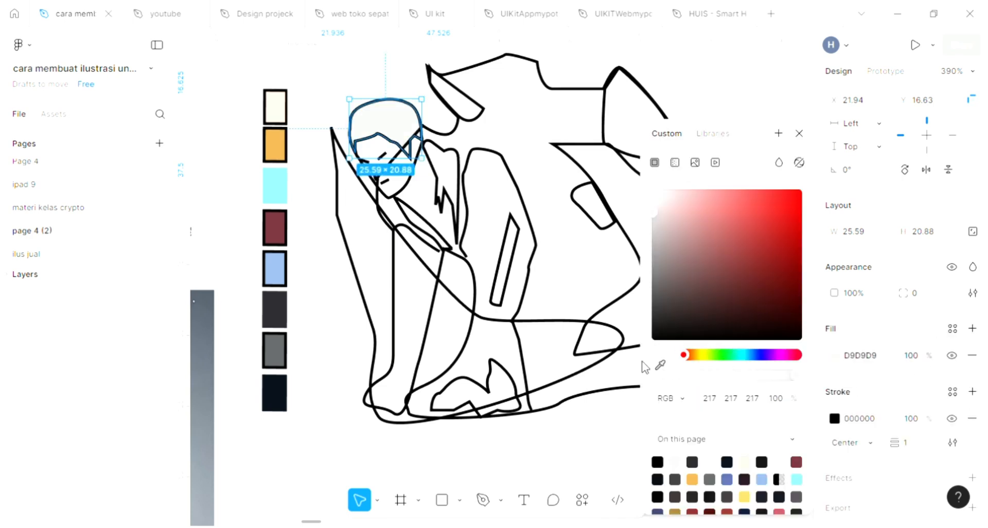
{"action": "left_click", "coordinate": [280, 319]}
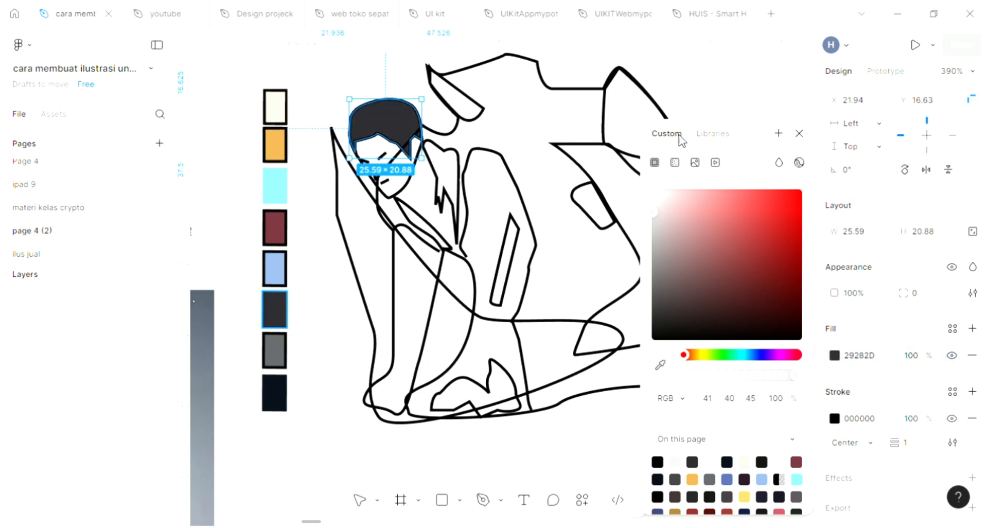
{"action": "left_click", "coordinate": [799, 135]}
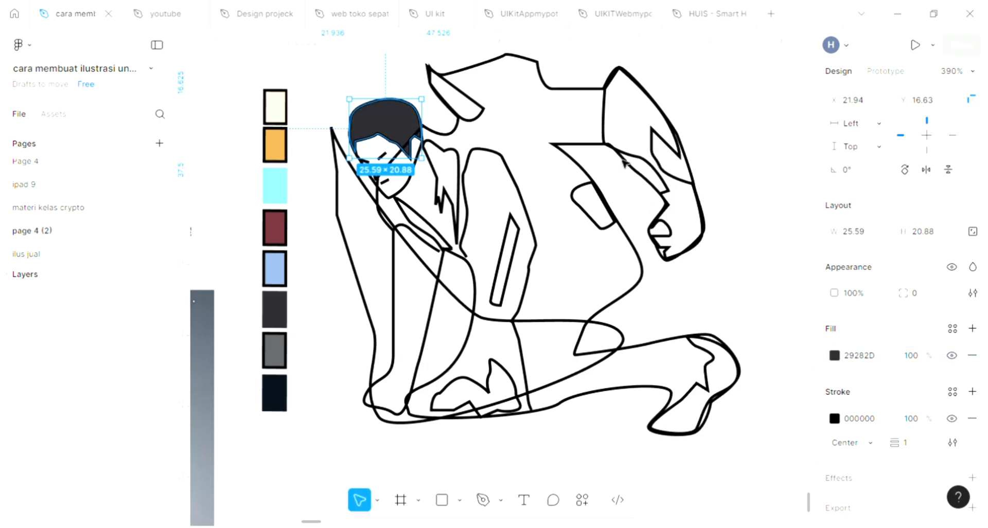
Step: Fill the pointed flap above the head with the maroon 70313A sampled from the colour swatches
{"action": "left_click", "coordinate": [469, 105]}
{"action": "left_click", "coordinate": [479, 110]}
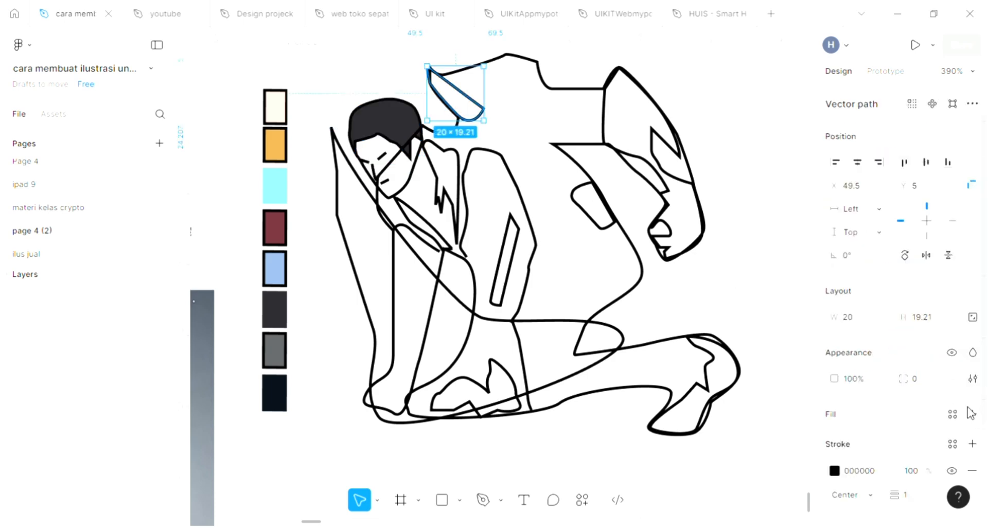
{"action": "scroll", "coordinate": [544, 291], "scroll_direction": "left", "scroll_amount": 1}
{"action": "left_click", "coordinate": [657, 360]}
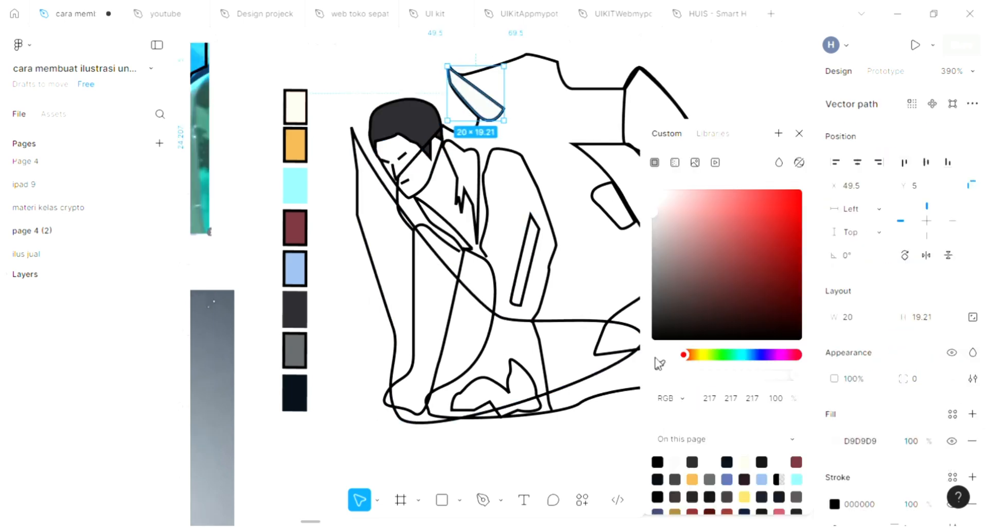
{"action": "left_click", "coordinate": [307, 227]}
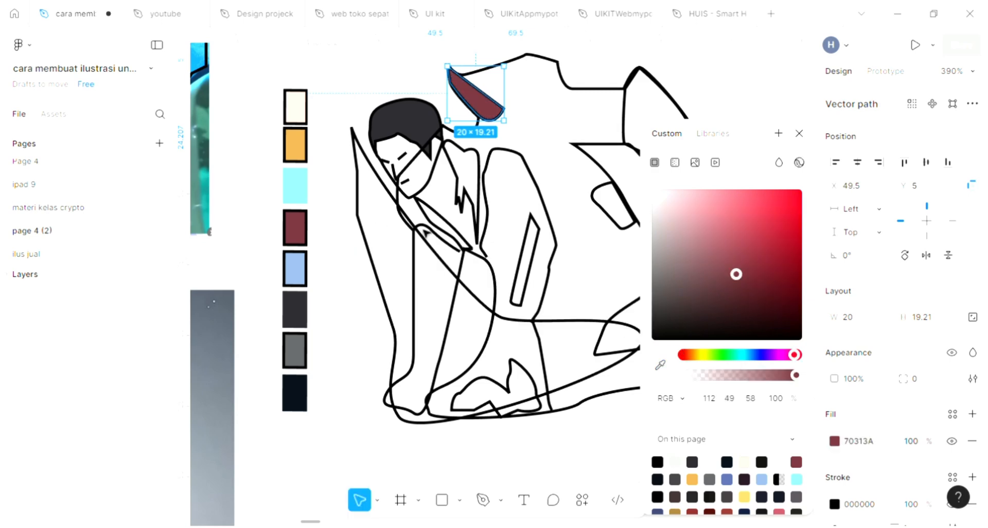
Step: Fill the jagged shape beside the neck with the maroon sampled from the colour swatches
{"action": "scroll", "coordinate": [461, 208], "scroll_direction": "right", "scroll_amount": 1}
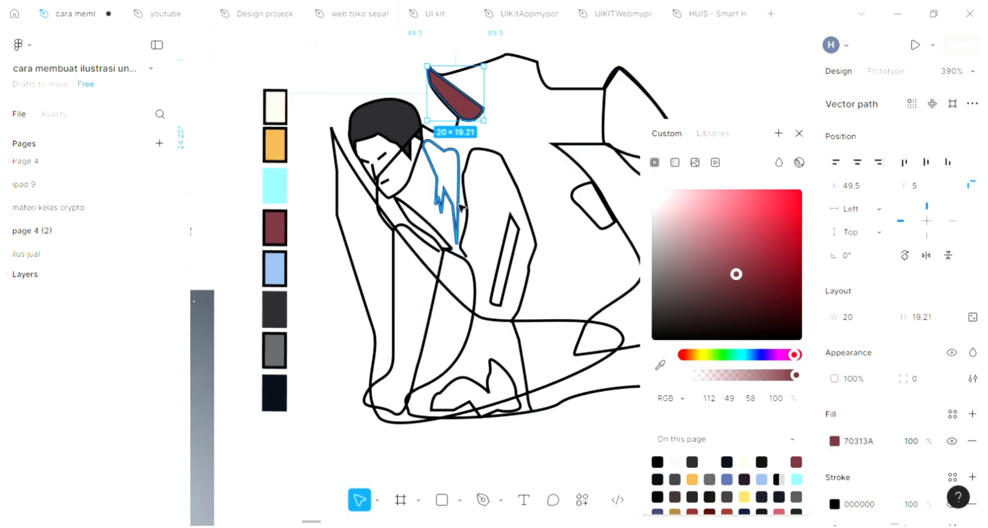
{"action": "scroll", "coordinate": [461, 206], "scroll_direction": "right", "scroll_amount": 1}
{"action": "left_click", "coordinate": [452, 206]}
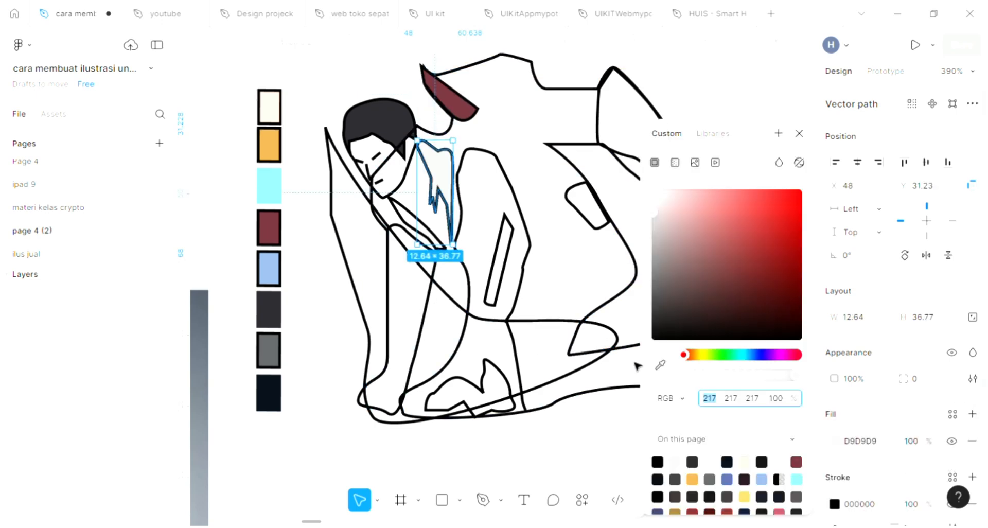
{"action": "left_click", "coordinate": [661, 365]}
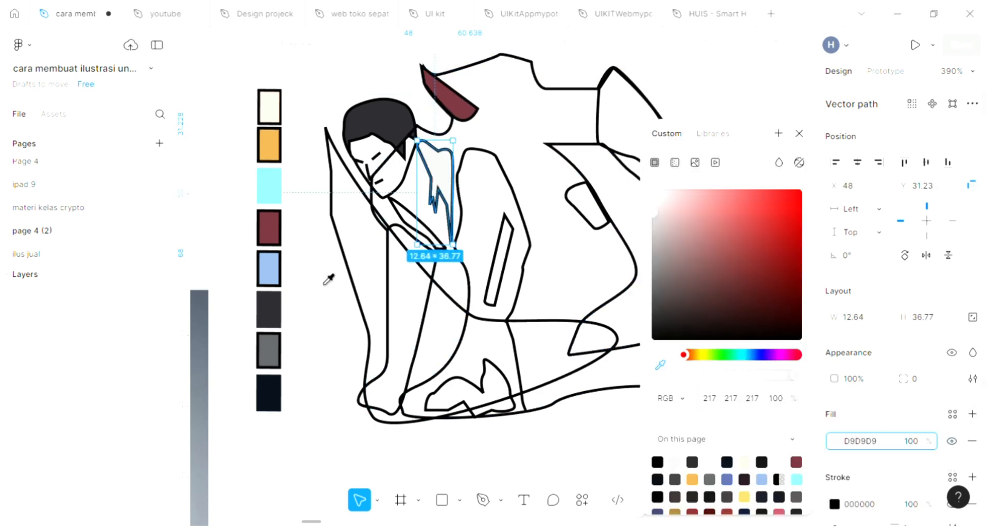
{"action": "left_click", "coordinate": [268, 226]}
{"action": "left_click", "coordinate": [633, 288]}
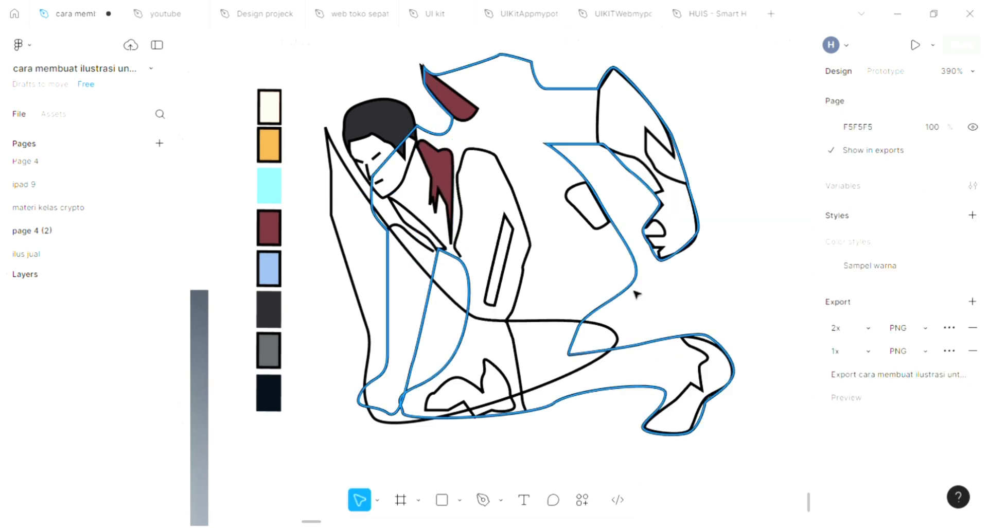
Step: Add a light grey D9D9D9 fill to the large body outline and send it behind the other shapes
{"action": "left_click", "coordinate": [634, 289]}
{"action": "scroll", "coordinate": [633, 289], "scroll_direction": "right", "scroll_amount": 2}
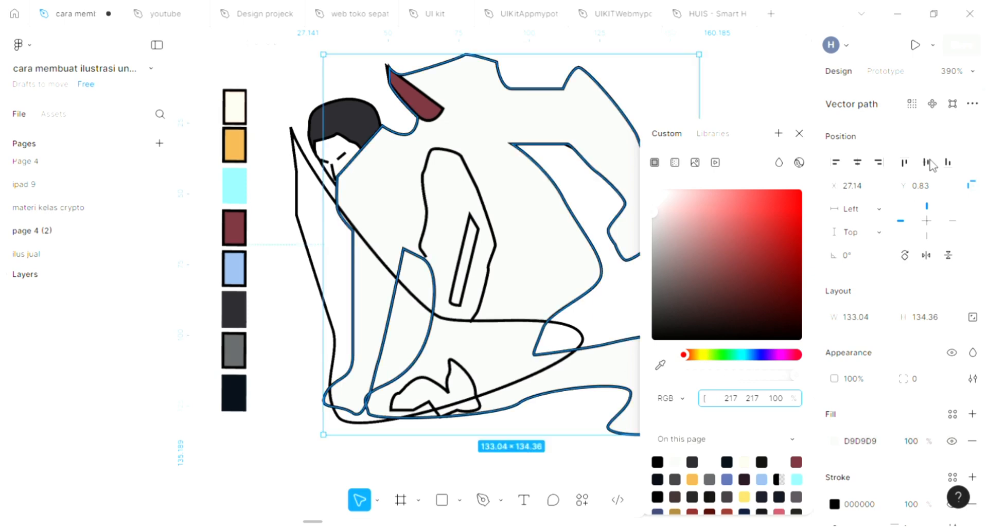
{"action": "left_click", "coordinate": [800, 133]}
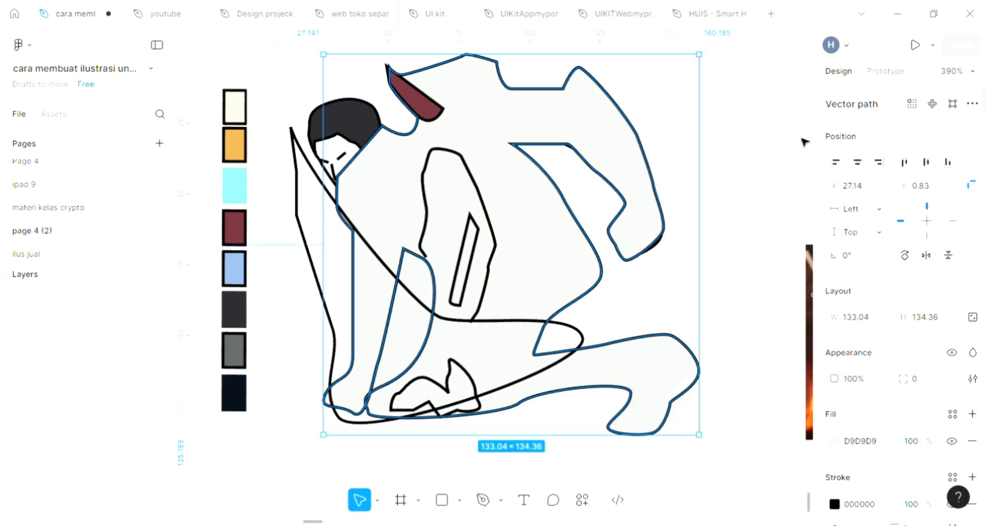
{"action": "scroll", "coordinate": [798, 138], "scroll_direction": "down", "scroll_amount": 2}
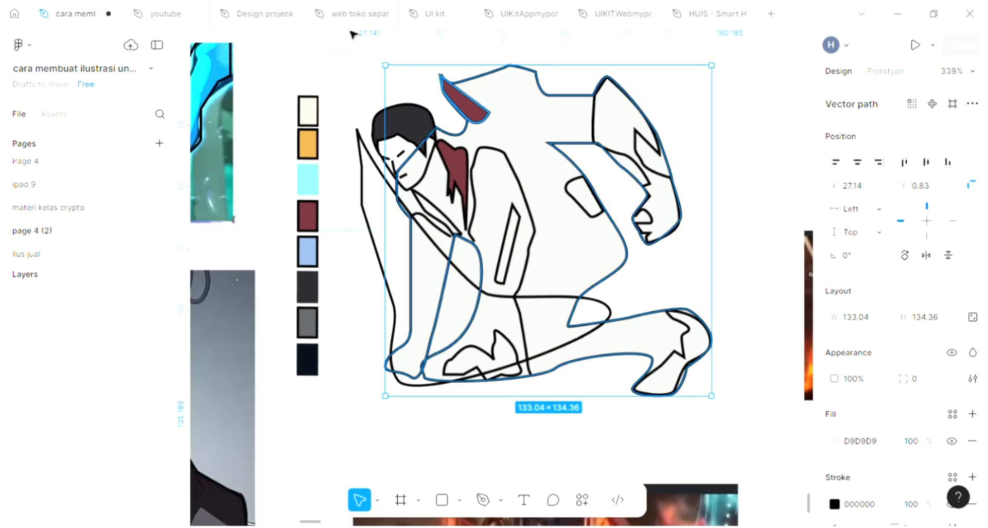
Step: Colour the illustration frame's background pink FFA3A3 and convert that fill to a linear gradient
{"action": "left_click", "coordinate": [728, 232]}
{"action": "scroll", "coordinate": [727, 232], "scroll_direction": "right", "scroll_amount": 3}
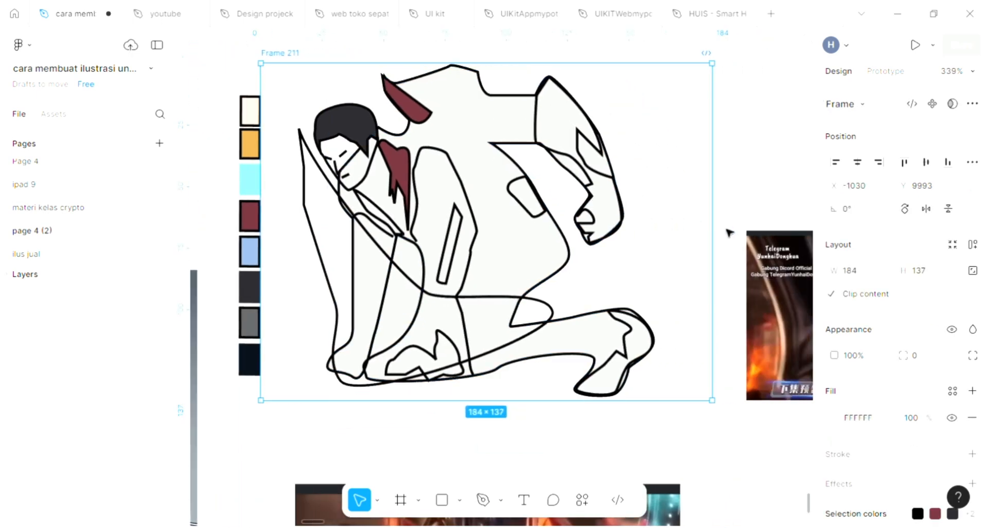
{"action": "scroll", "coordinate": [728, 230], "scroll_direction": "up", "scroll_amount": 1}
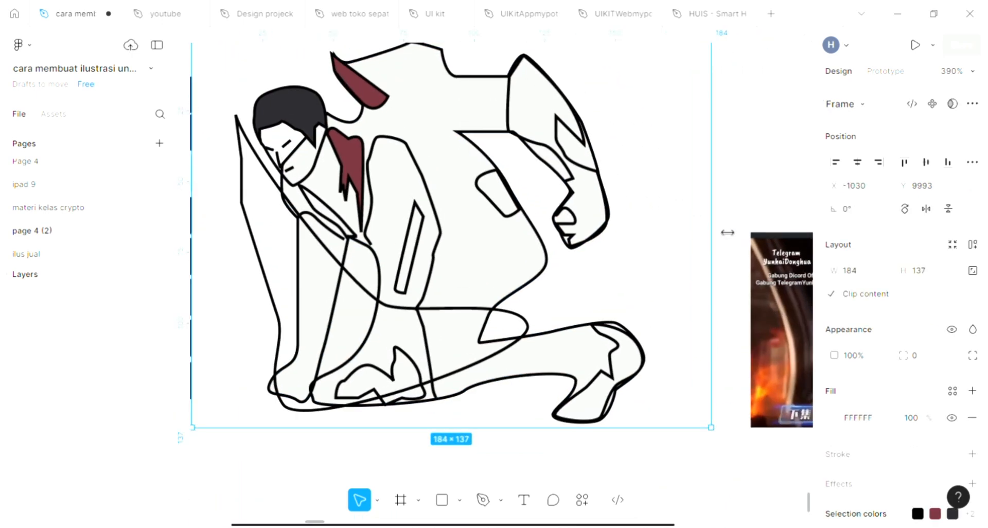
{"action": "left_click", "coordinate": [831, 417]}
{"action": "left_click_drag", "start_coordinate": [706, 209], "coordinate": [707, 190]}
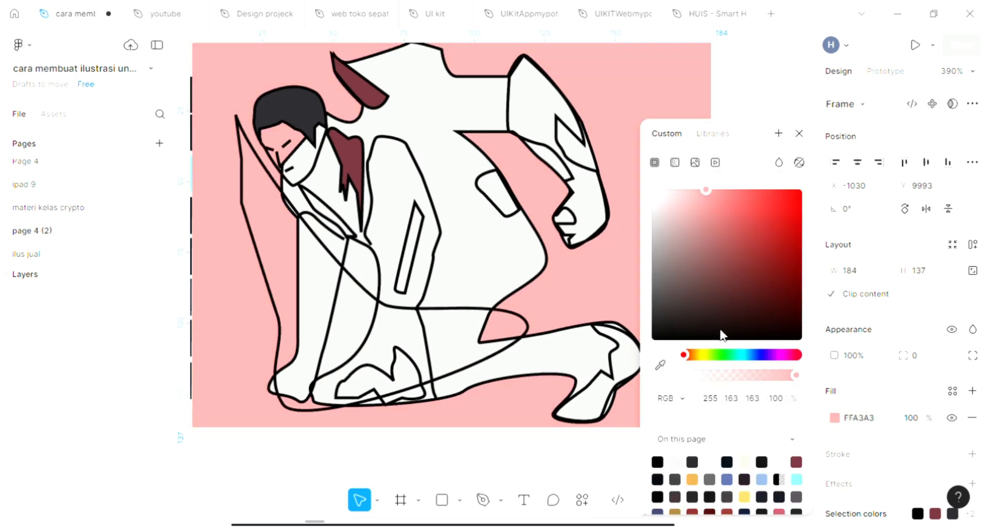
{"action": "left_click", "coordinate": [675, 162]}
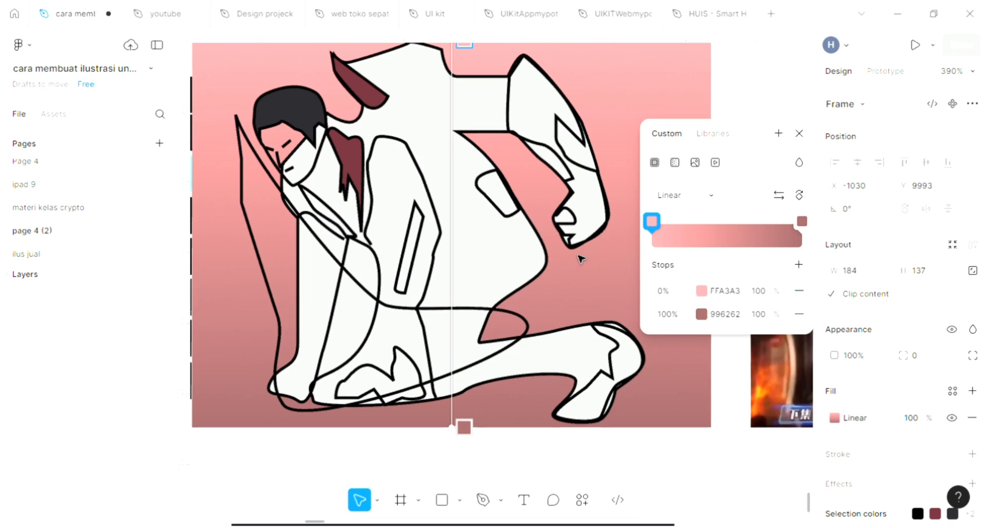
Step: Set the 0% stop of the frame's background gradient to light cyan A3FFF7
{"action": "left_click", "coordinate": [702, 292]}
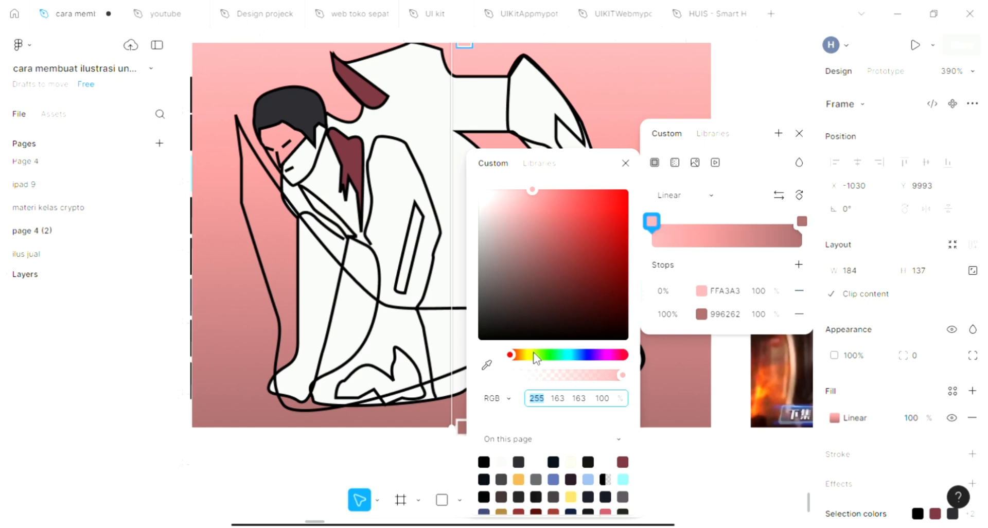
{"action": "left_click_drag", "start_coordinate": [544, 357], "coordinate": [582, 359]}
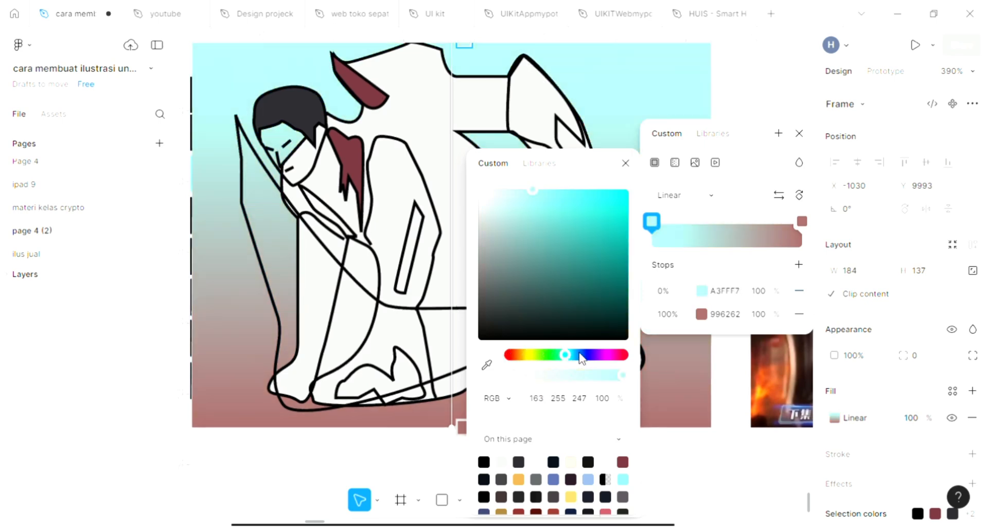
{"action": "left_click", "coordinate": [735, 111]}
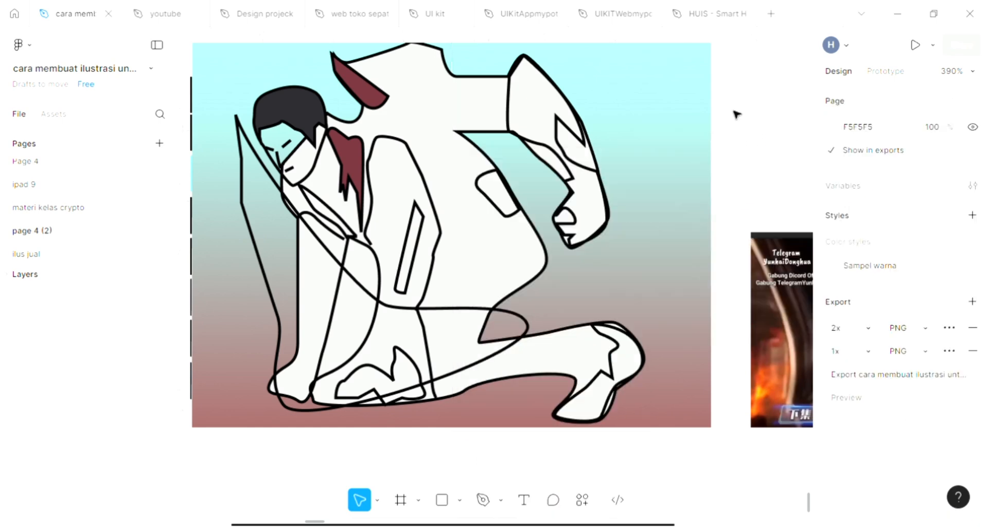
Step: Fill the narrow slanted strip on the figure's upper arm with the maroon 70313A sampled from the drawing
{"action": "scroll", "coordinate": [570, 294], "scroll_direction": "left", "scroll_amount": 3}
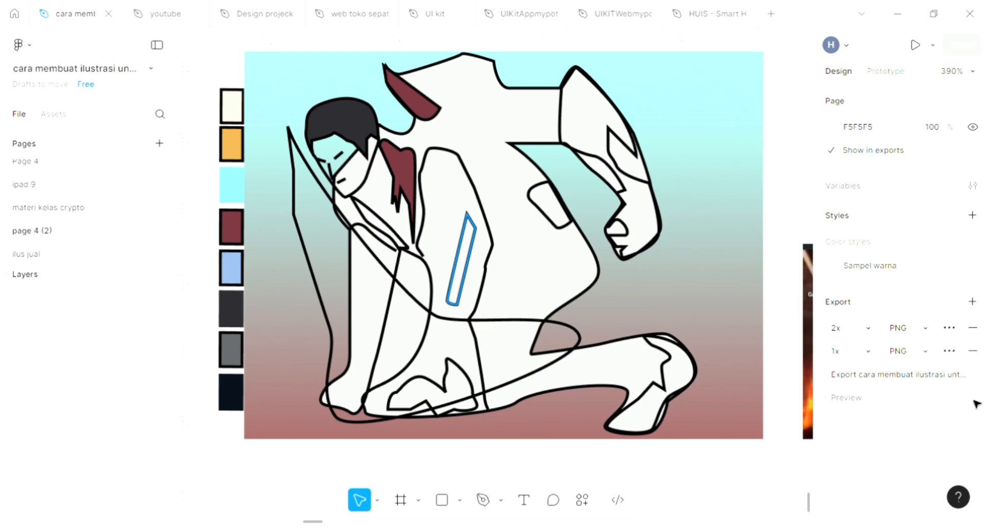
{"action": "left_click", "coordinate": [461, 257]}
{"action": "key", "text": "i"}
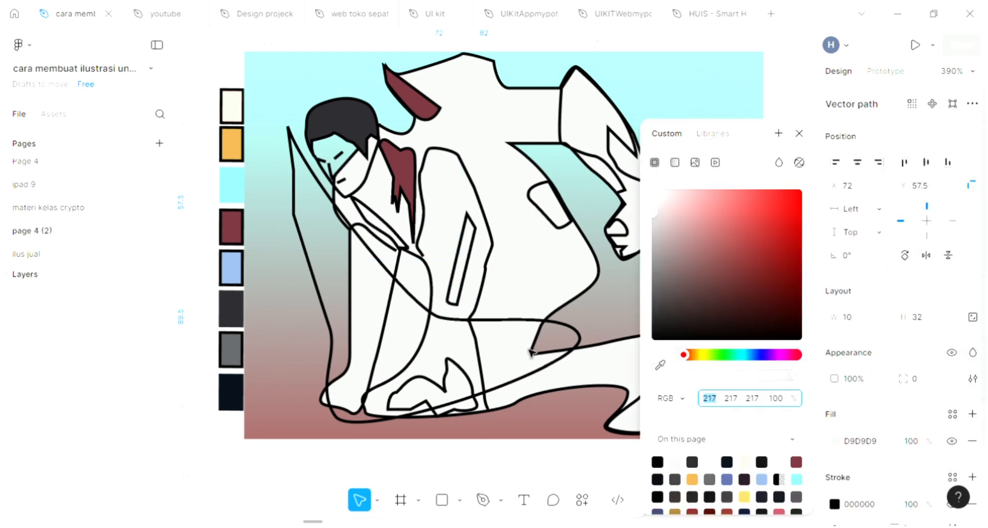
{"action": "scroll", "coordinate": [535, 353], "scroll_direction": "left", "scroll_amount": 1}
{"action": "left_click", "coordinate": [660, 365]}
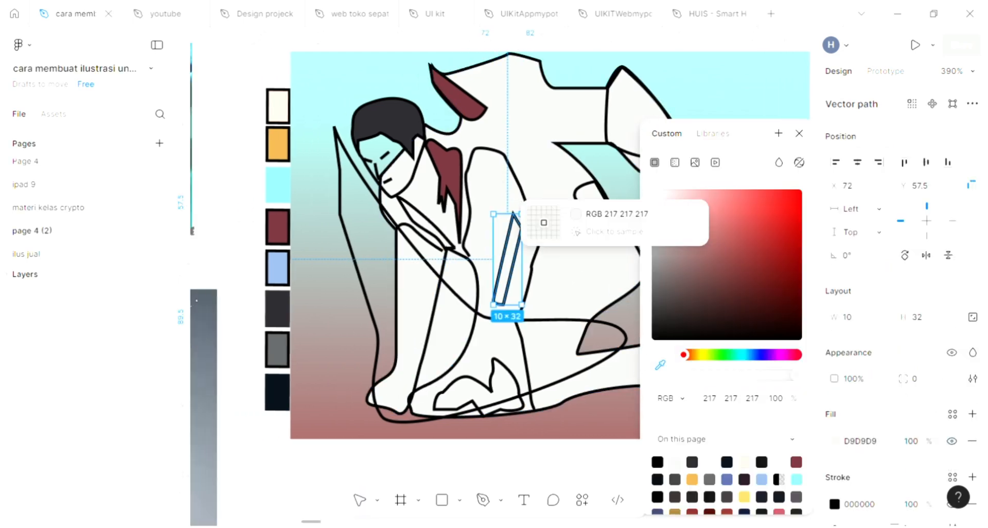
{"action": "left_click", "coordinate": [456, 162]}
Step: Fill the patterned forearm and fist shape with the maroon 70313A sampled from the shape beside the neck
{"action": "scroll", "coordinate": [558, 283], "scroll_direction": "up", "scroll_amount": 2}
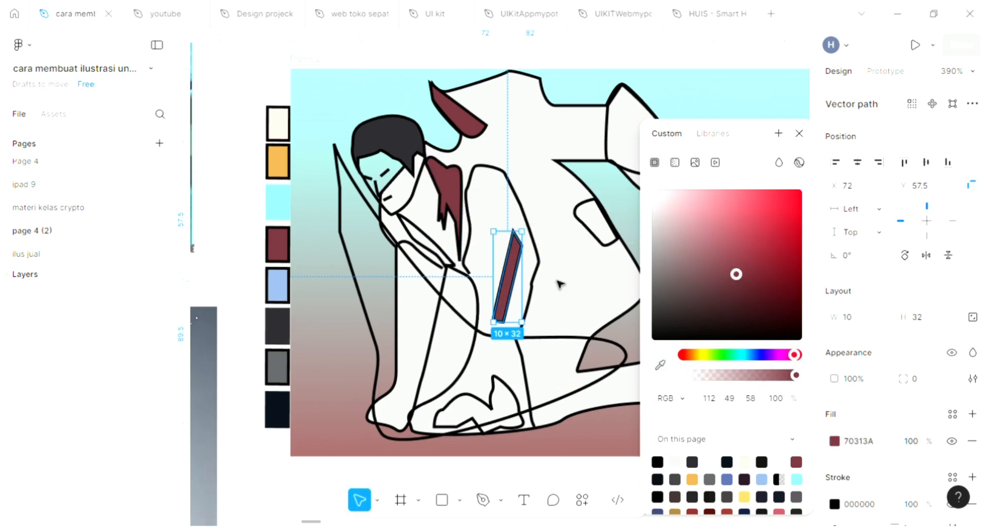
{"action": "scroll", "coordinate": [605, 220], "scroll_direction": "right", "scroll_amount": 2}
{"action": "left_click", "coordinate": [605, 220]}
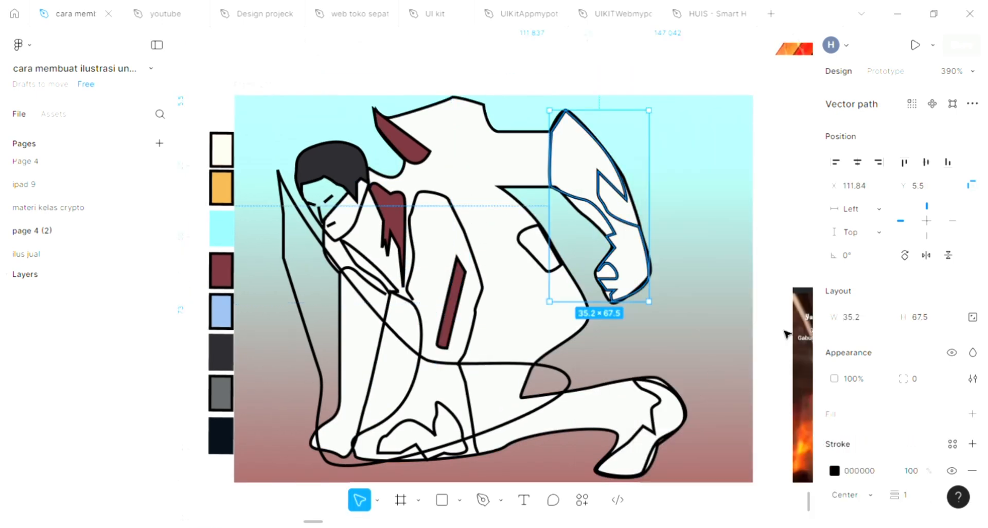
{"action": "left_click", "coordinate": [972, 414]}
{"action": "left_click", "coordinate": [835, 441]}
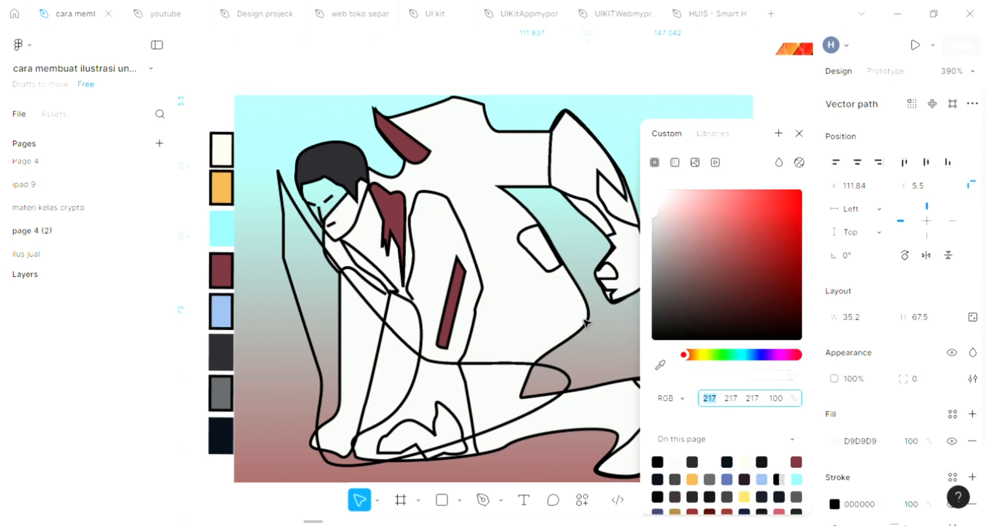
{"action": "left_click", "coordinate": [660, 364]}
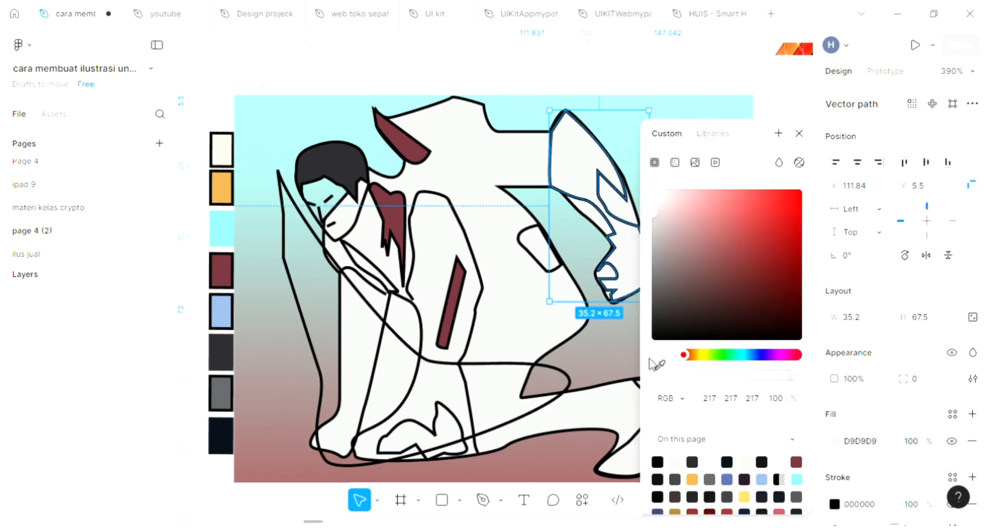
{"action": "left_click", "coordinate": [394, 208]}
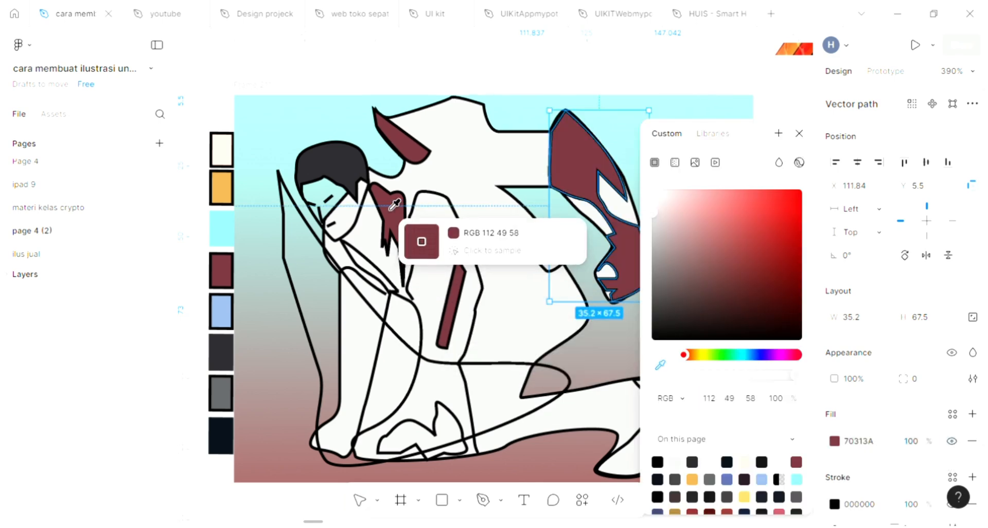
{"action": "left_click", "coordinate": [801, 133]}
Step: Fill the jagged patch on the figure's lower leg with the maroon 70313A sampled from the forearm
{"action": "left_click", "coordinate": [437, 424]}
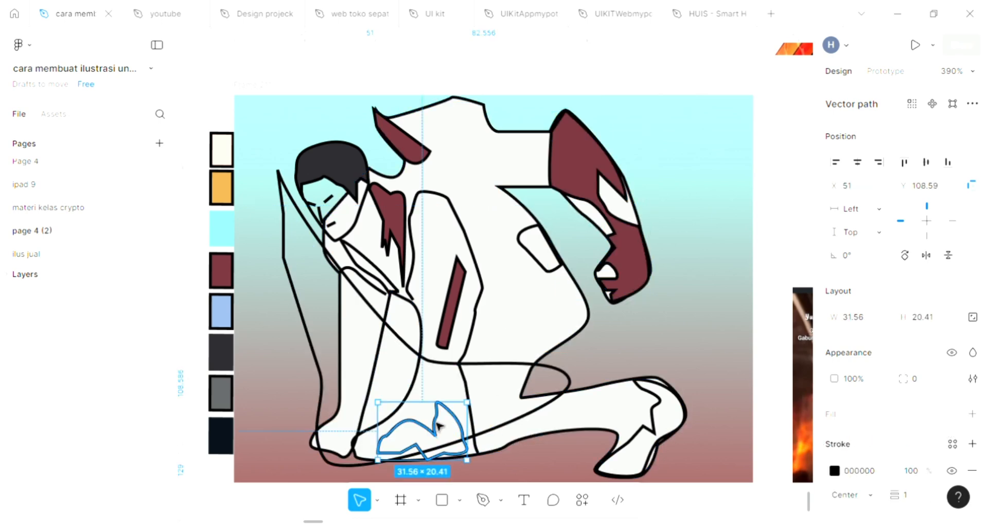
{"action": "left_click", "coordinate": [973, 414]}
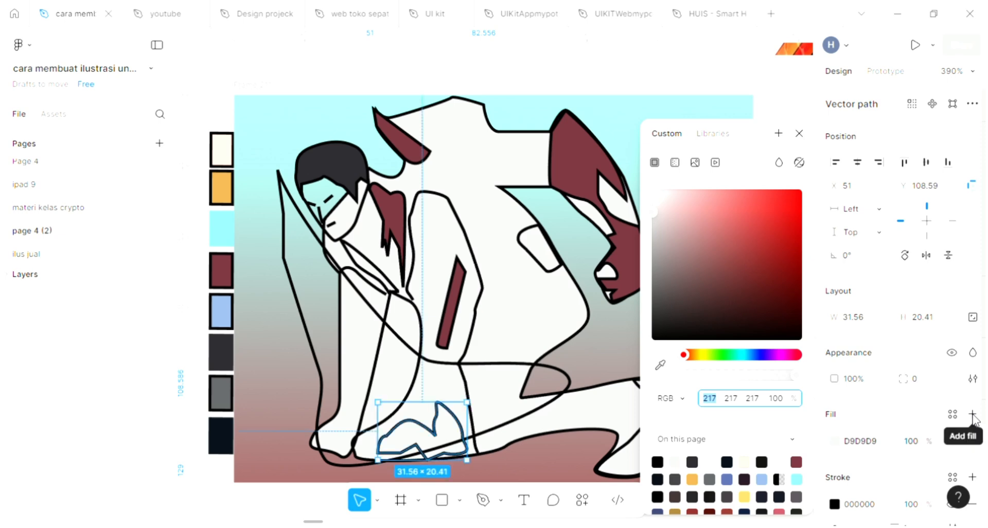
{"action": "left_click", "coordinate": [659, 366]}
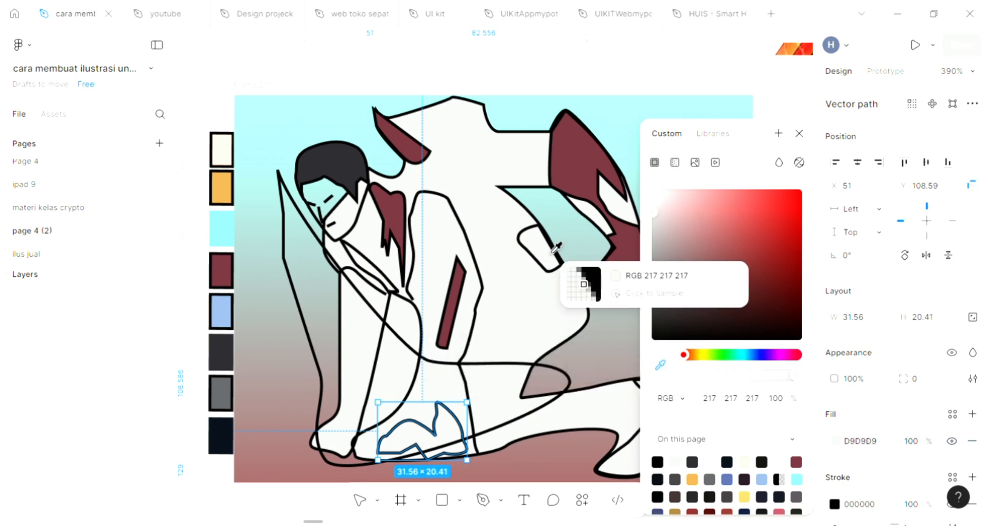
{"action": "left_click", "coordinate": [592, 176]}
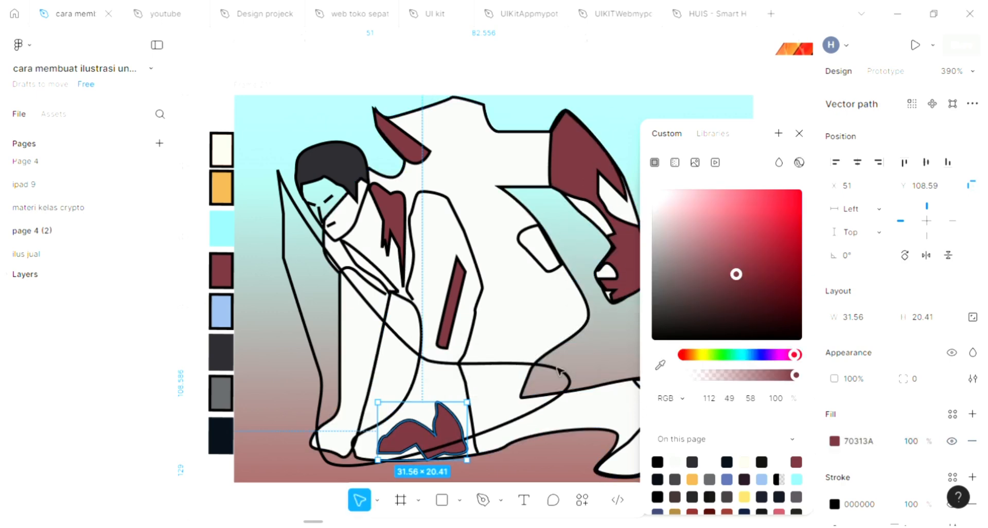
Step: Fill the small rounded patch on the figure's back with the maroon 70313A sampled from the raised arm
{"action": "left_click", "coordinate": [555, 278]}
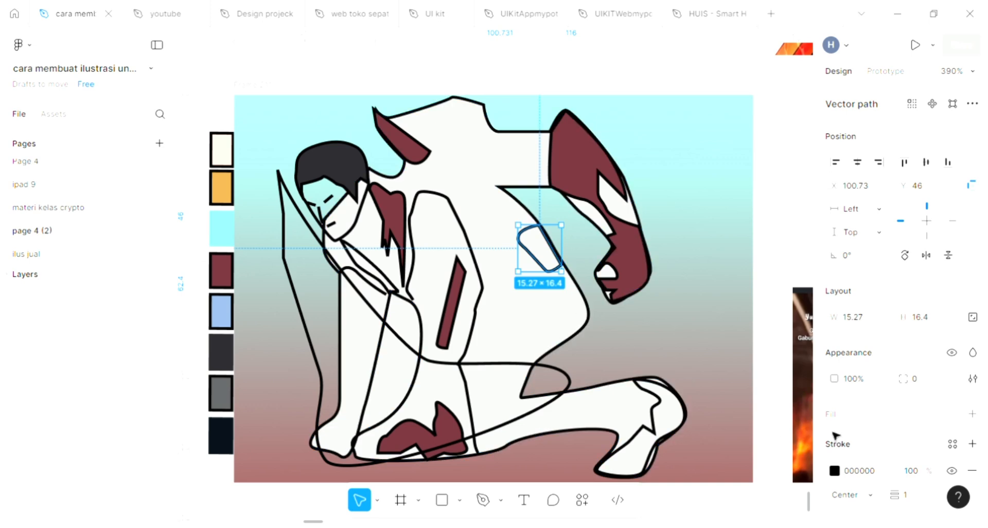
{"action": "left_click", "coordinate": [973, 413]}
{"action": "left_click", "coordinate": [835, 442]}
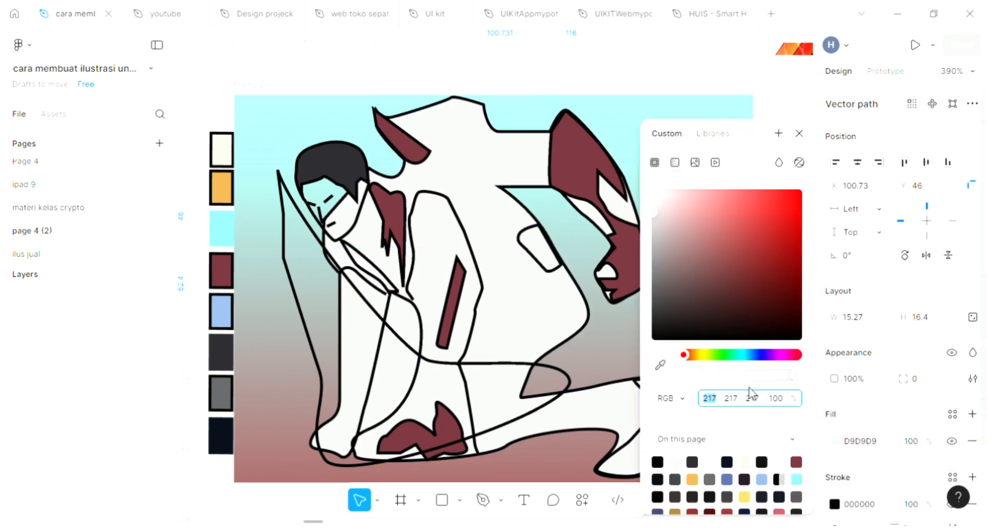
{"action": "left_click", "coordinate": [660, 365]}
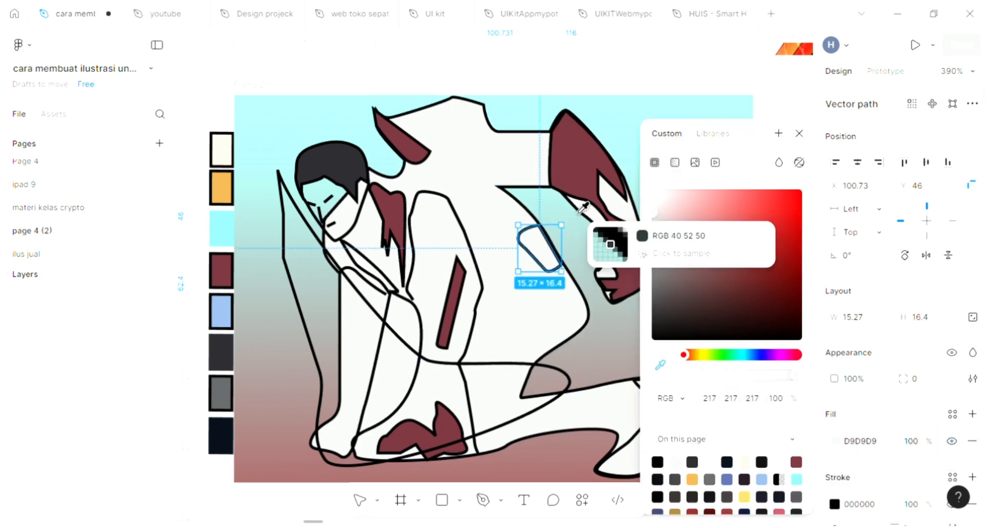
{"action": "left_click", "coordinate": [587, 172]}
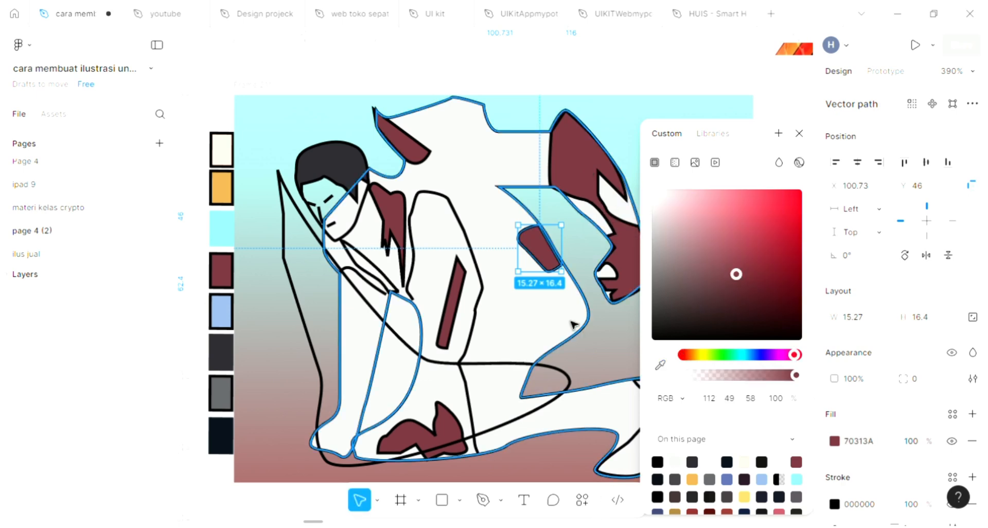
Step: Fill the jagged foot shape at the end of the stretched leg with the maroon 70313A sampled from the forearm
{"action": "left_click", "coordinate": [589, 347]}
{"action": "scroll", "coordinate": [592, 349], "scroll_direction": "right", "scroll_amount": 2}
{"action": "scroll", "coordinate": [593, 349], "scroll_direction": "right", "scroll_amount": 4}
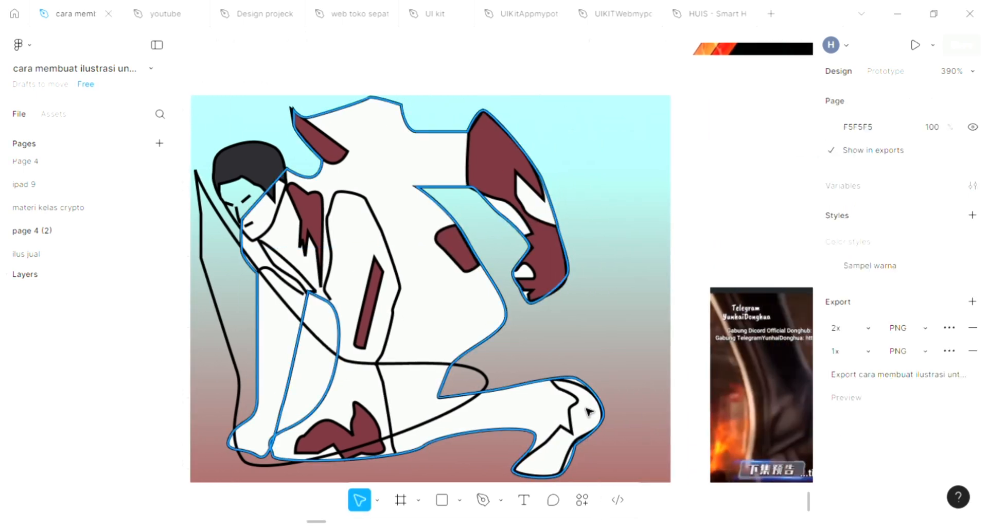
{"action": "left_click", "coordinate": [578, 425]}
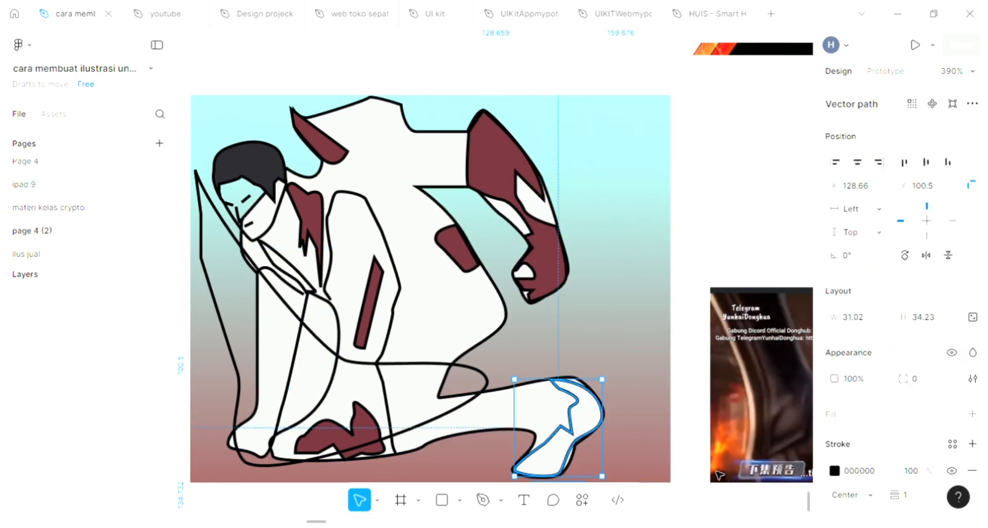
{"action": "left_click", "coordinate": [973, 414]}
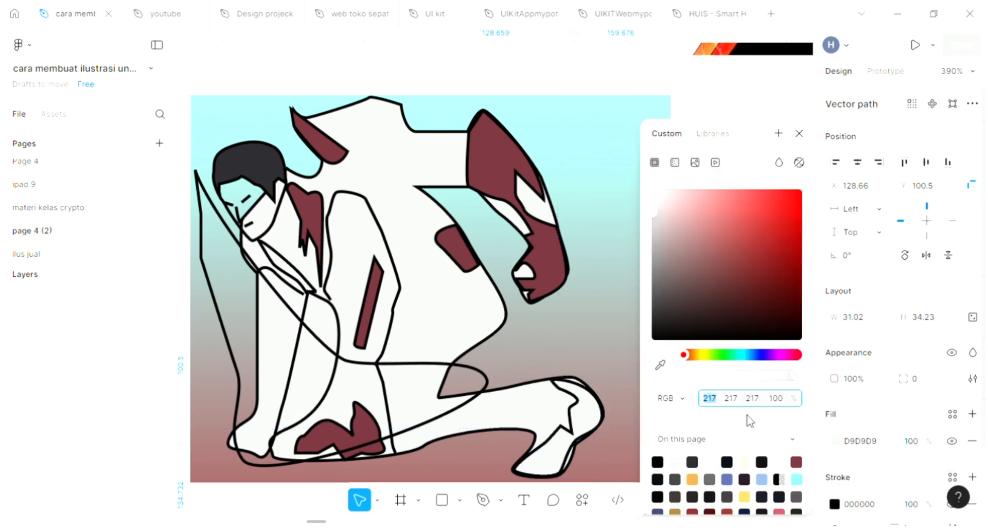
{"action": "left_click", "coordinate": [661, 365]}
{"action": "left_click", "coordinate": [559, 278]}
Step: Fill the narrow collar strip below the chin with the maroon 70313A sampled from the shape beside the neck
{"action": "scroll", "coordinate": [554, 260], "scroll_direction": "left", "scroll_amount": 4}
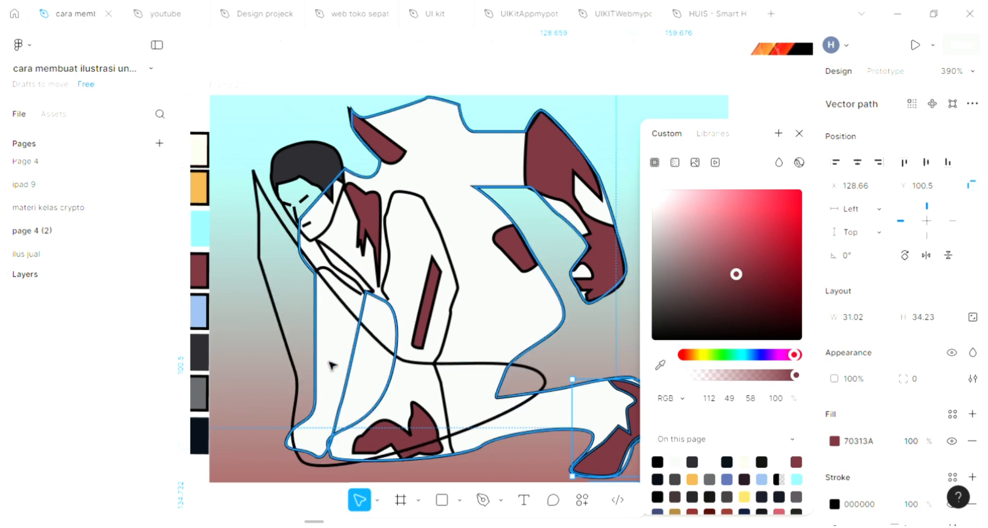
{"action": "left_click", "coordinate": [328, 354]}
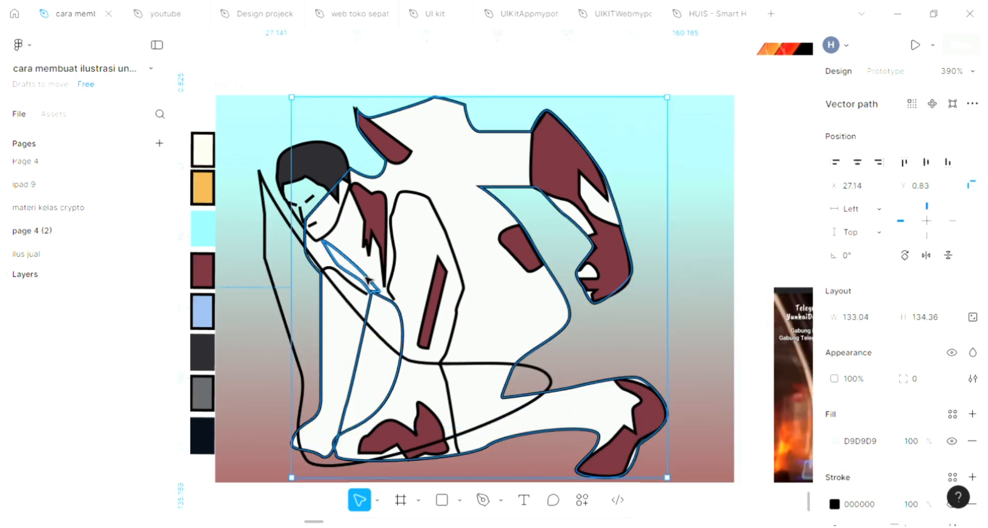
{"action": "left_click", "coordinate": [360, 268]}
{"action": "scroll", "coordinate": [536, 336], "scroll_direction": "left", "scroll_amount": 5}
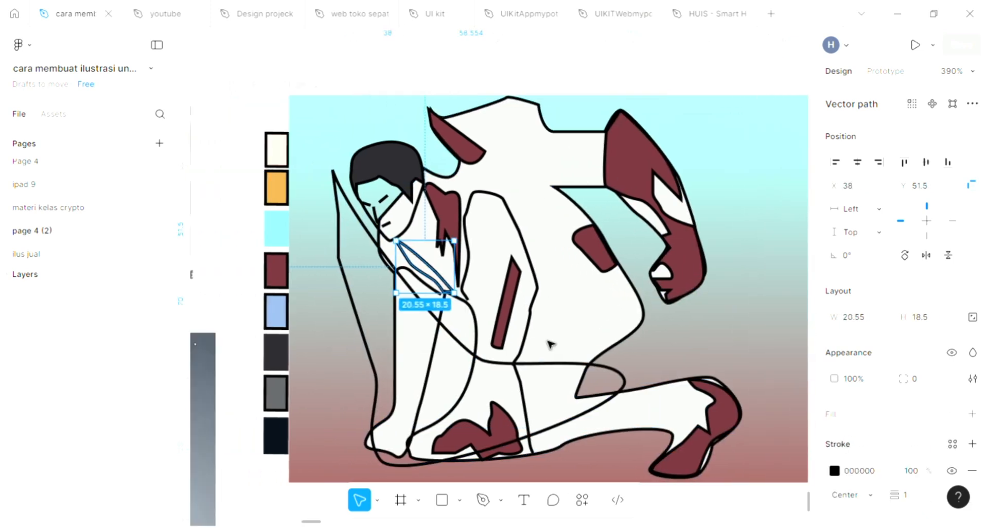
{"action": "left_click", "coordinate": [972, 414]}
{"action": "left_click", "coordinate": [835, 441]}
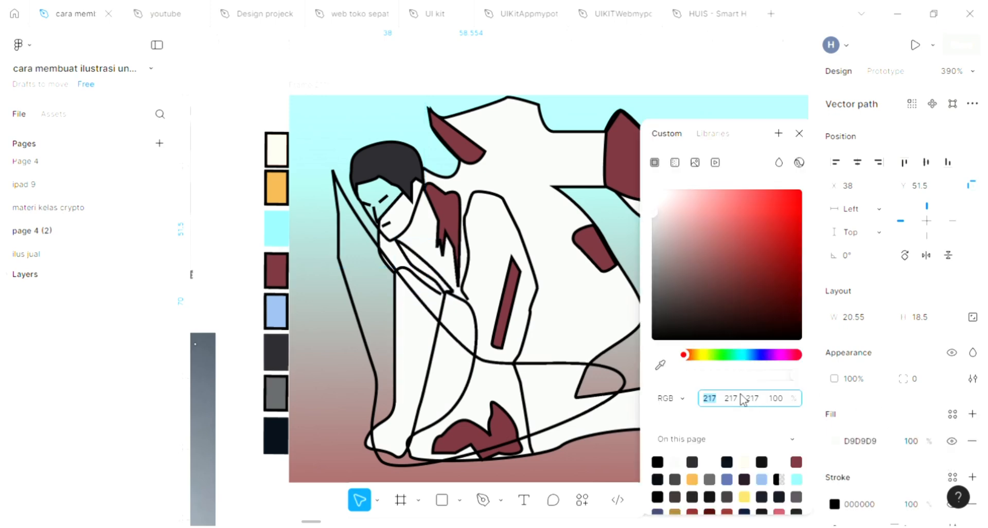
{"action": "left_click", "coordinate": [660, 364]}
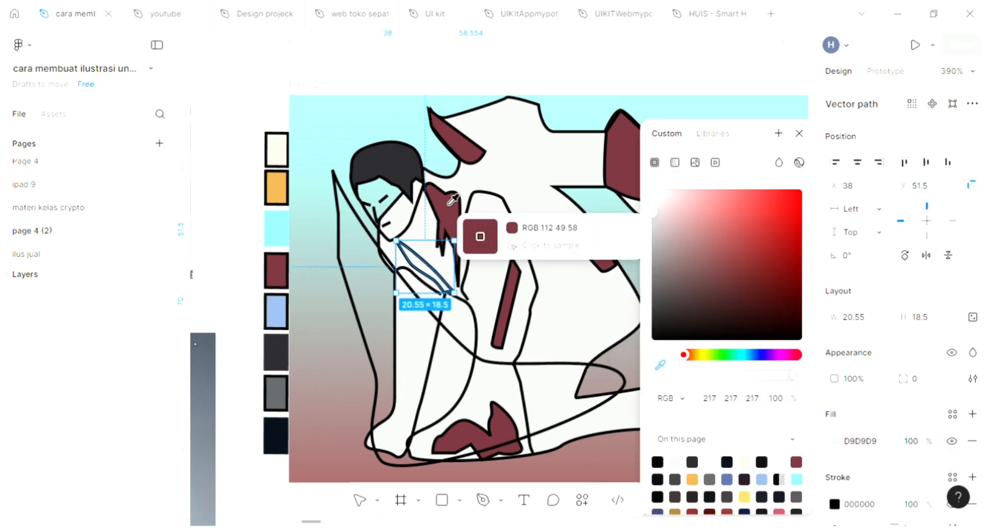
{"action": "left_click", "coordinate": [458, 229]}
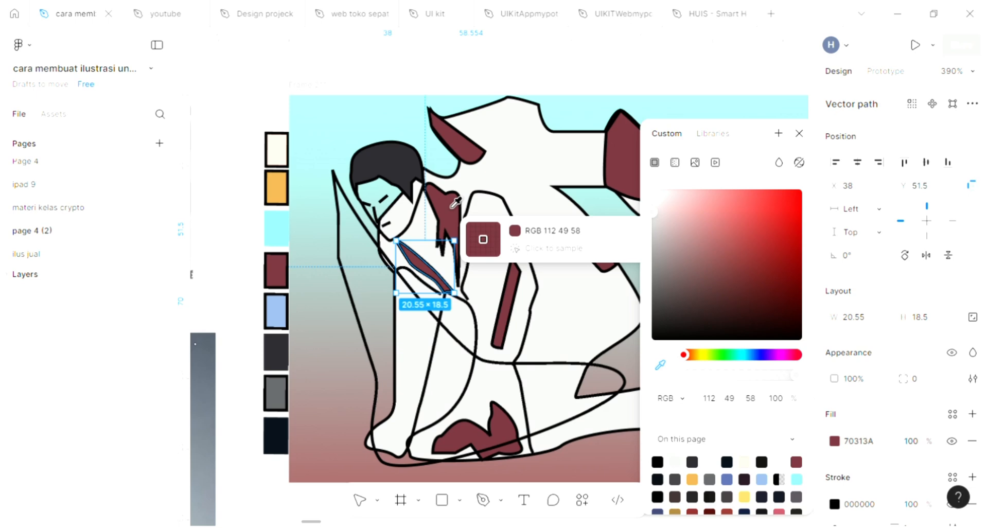
Step: Fill the face shape with the light skin colour FFE2D3 sampled from the palette and send it behind the hair and facial features
{"action": "left_click", "coordinate": [410, 234]}
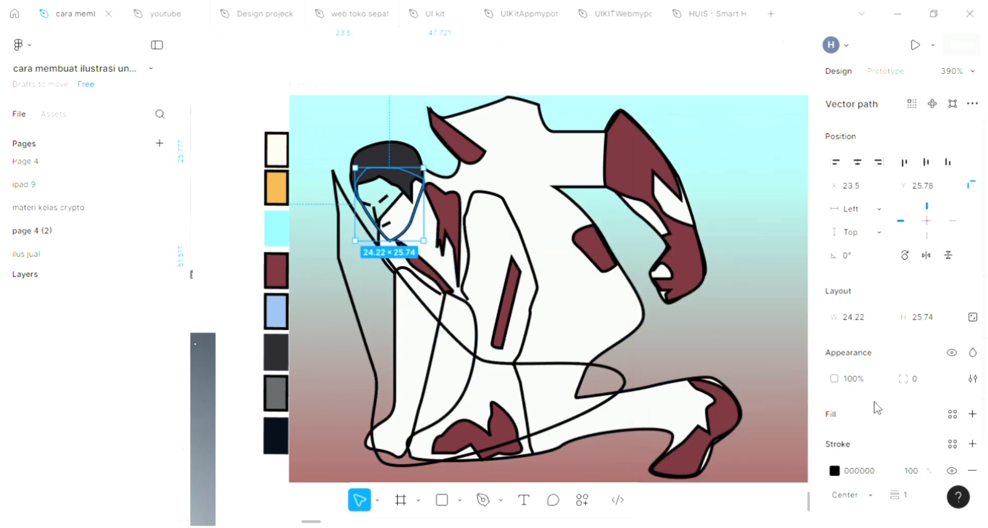
{"action": "left_click", "coordinate": [973, 414]}
{"action": "left_click", "coordinate": [835, 442]}
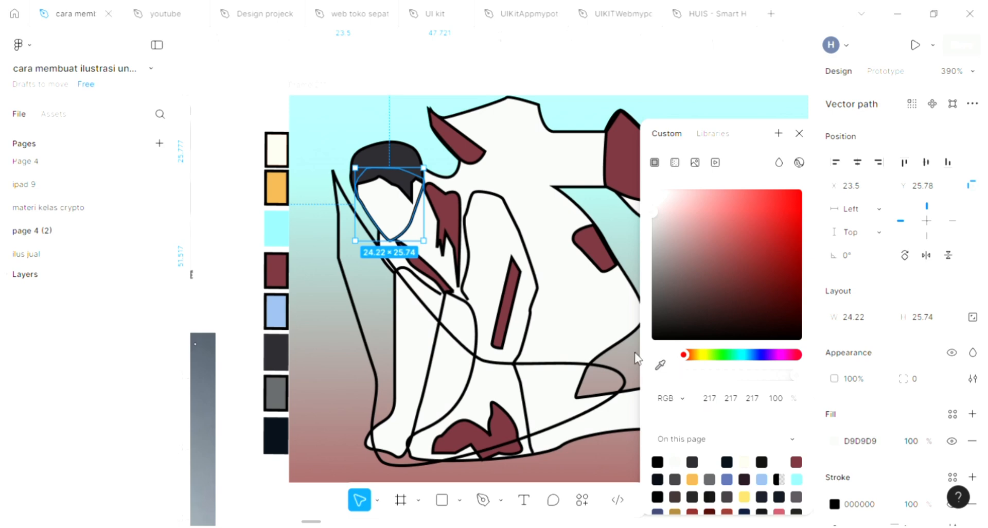
{"action": "key", "text": "i"}
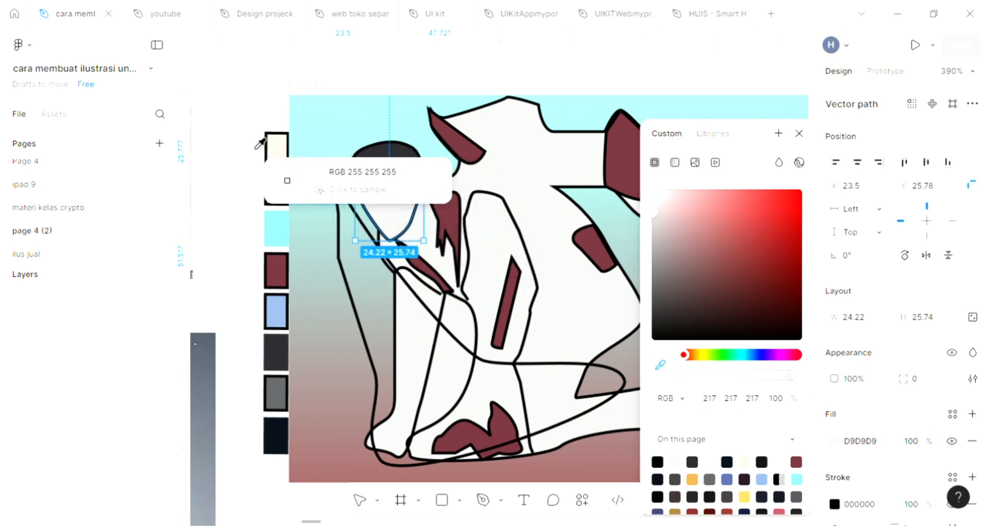
{"action": "left_click", "coordinate": [277, 147]}
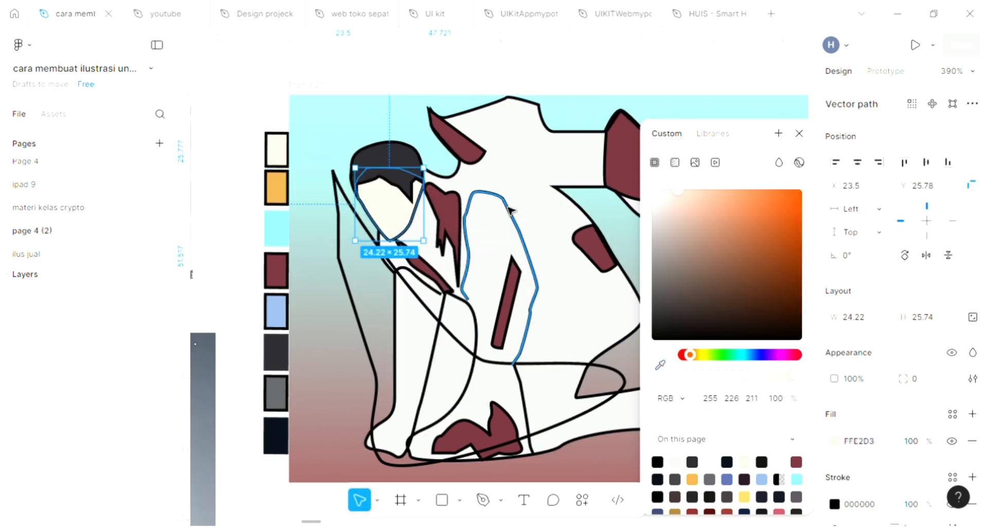
{"action": "key", "text": "ctrl+bracketleft"}
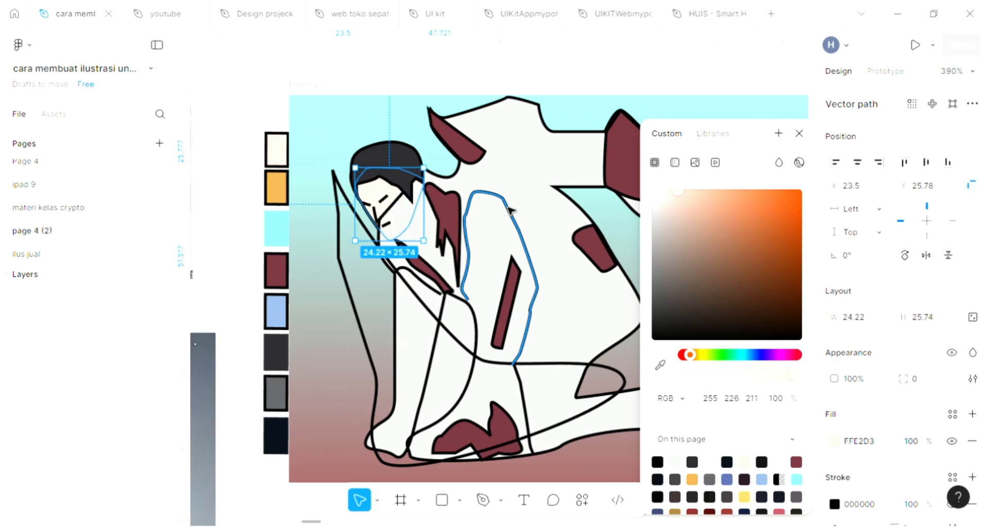
Step: Send the large body silhouette backward in the layer order so it sits behind the face
{"action": "left_click", "coordinate": [527, 179]}
{"action": "key", "text": "ctrl+bracketleft"}
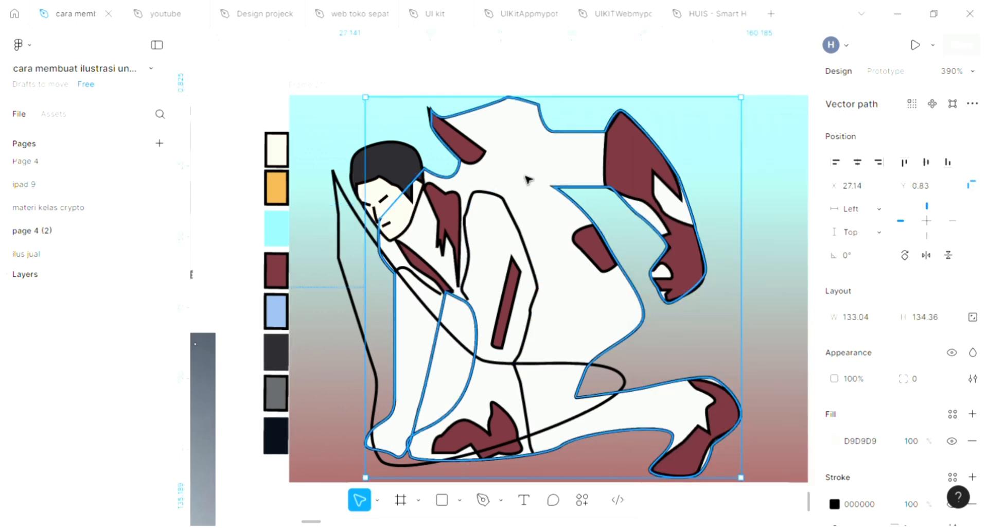
{"action": "scroll", "coordinate": [642, 324], "scroll_direction": "right", "scroll_amount": 5}
{"action": "key", "text": "ctrl+bracketleft"}
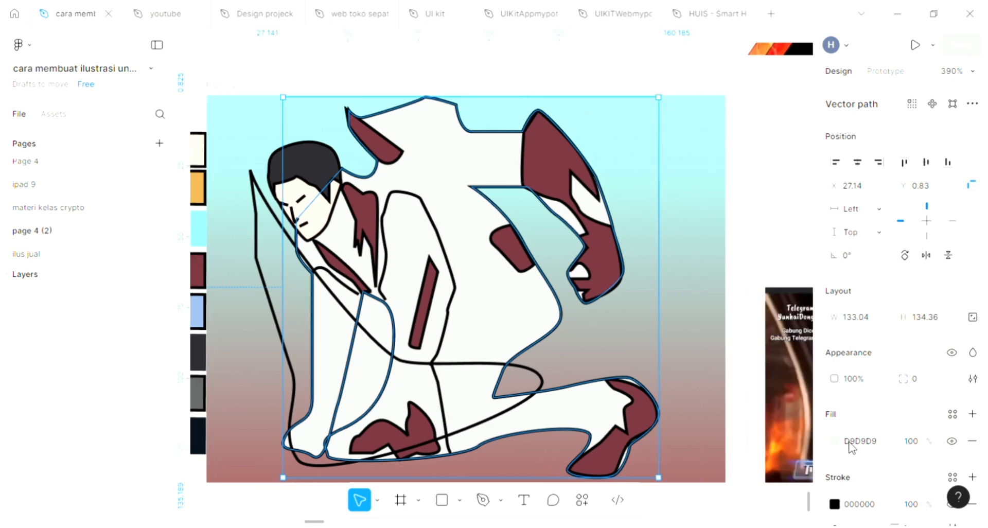
{"action": "left_click", "coordinate": [835, 440]}
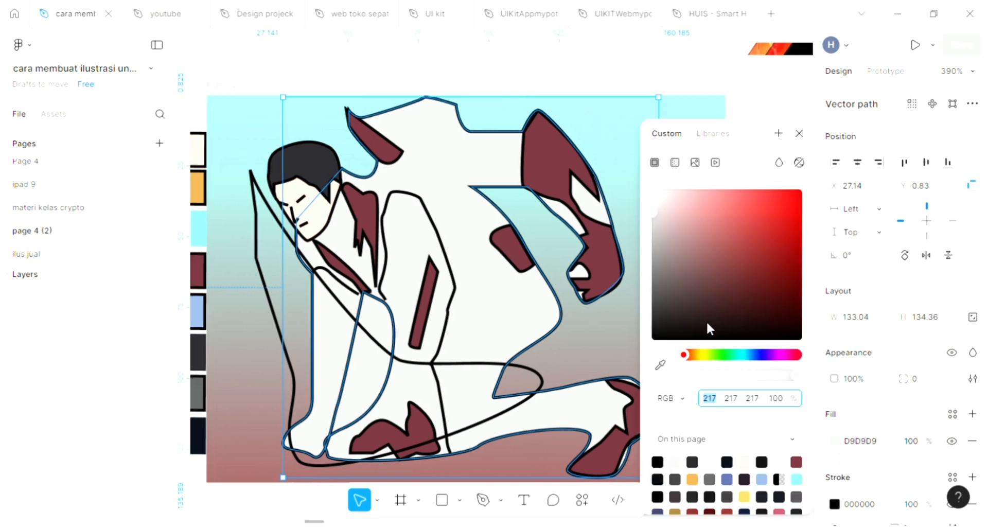
{"action": "left_click", "coordinate": [662, 366]}
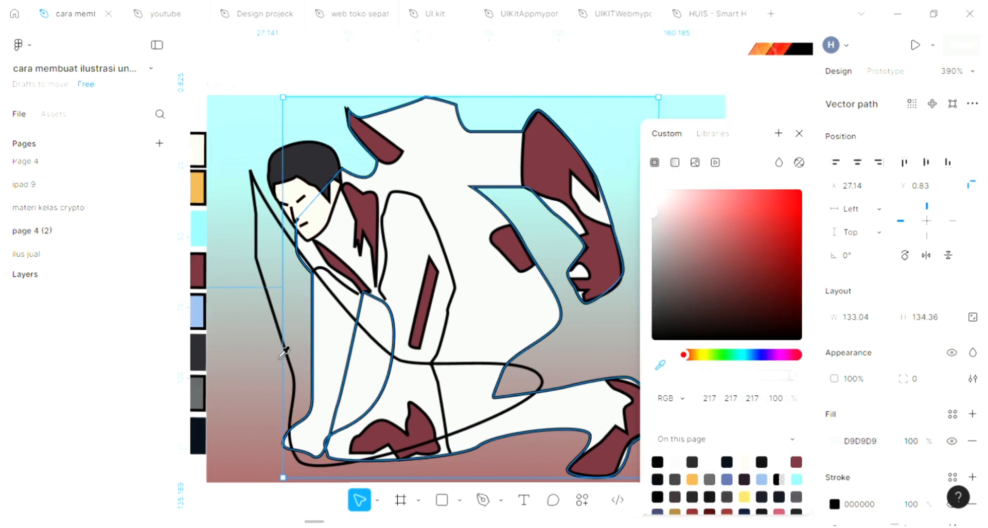
{"action": "key", "text": "Escape"}
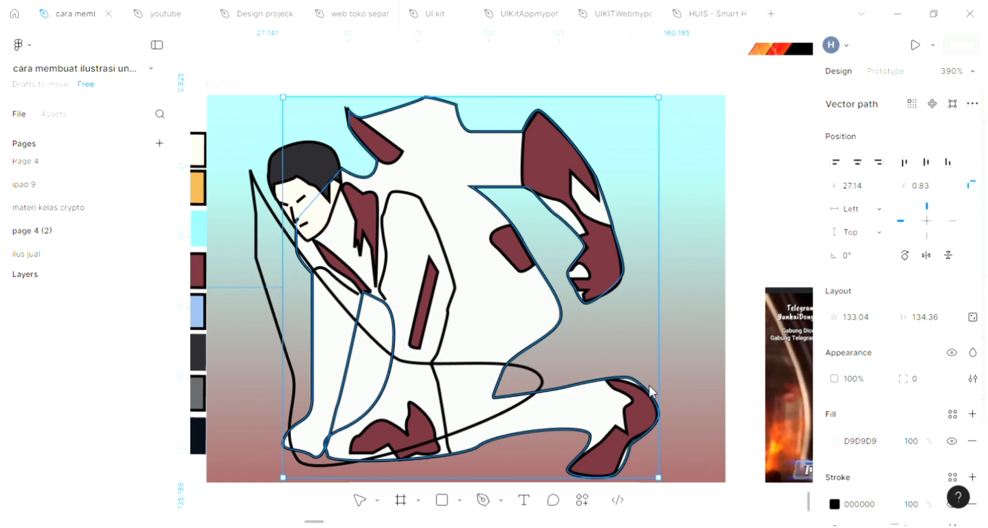
Step: Fill the large body silhouette with the dark grey 29282D sampled from the palette swatches, and deselect it
{"action": "left_click", "coordinate": [833, 441]}
{"action": "left_click", "coordinate": [659, 368]}
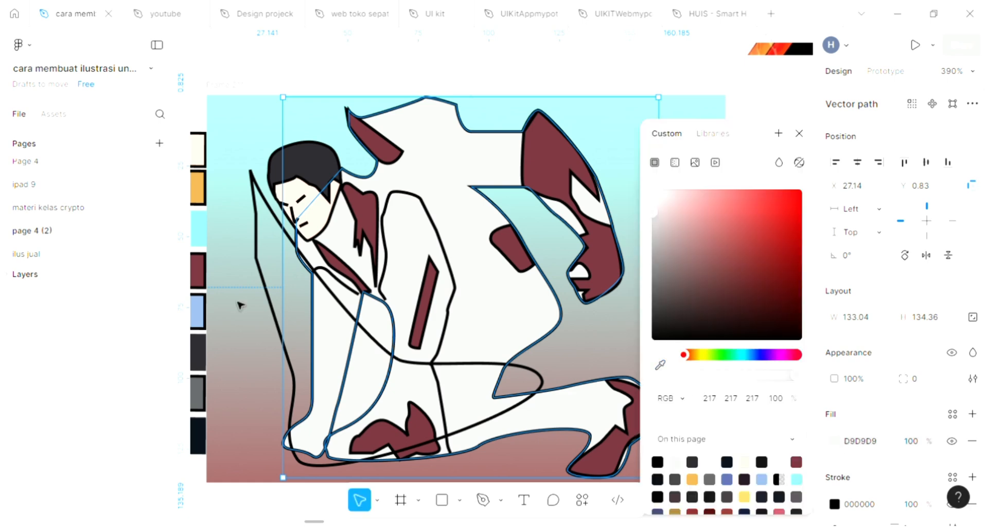
{"action": "left_click", "coordinate": [661, 367]}
{"action": "left_click", "coordinate": [199, 355]}
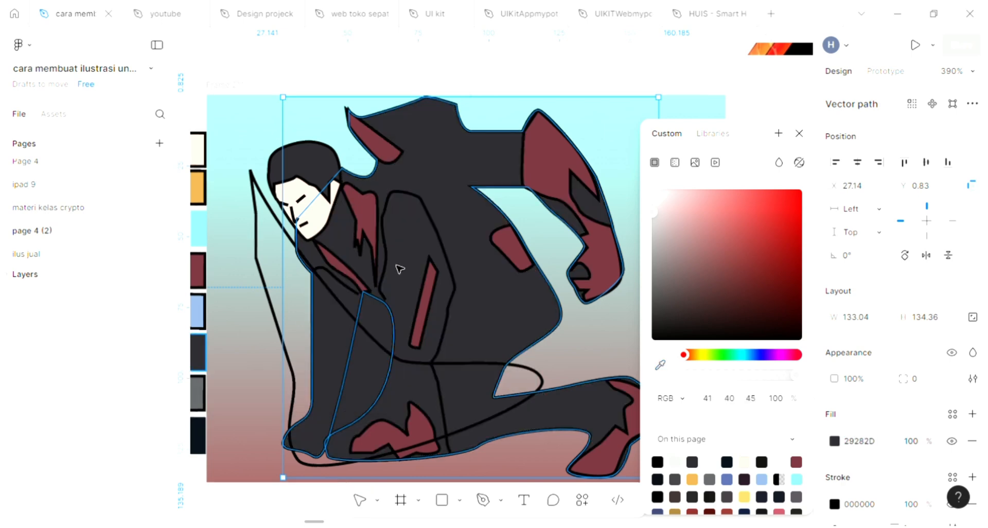
{"action": "left_click", "coordinate": [587, 338]}
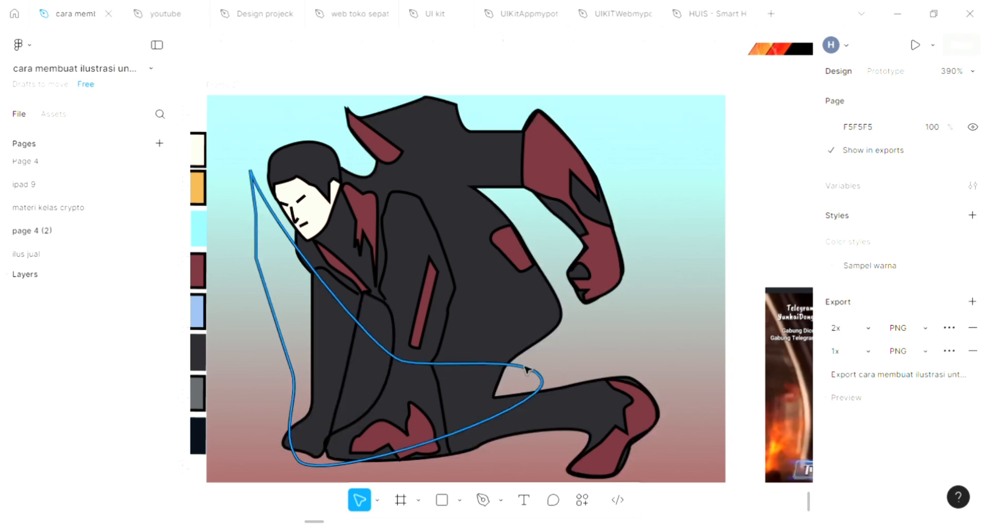
Step: Add a D9D9D9 fill to the large curved outline that sweeps across the front of the figure's legs
{"action": "scroll", "coordinate": [598, 348], "scroll_direction": "down", "scroll_amount": 1}
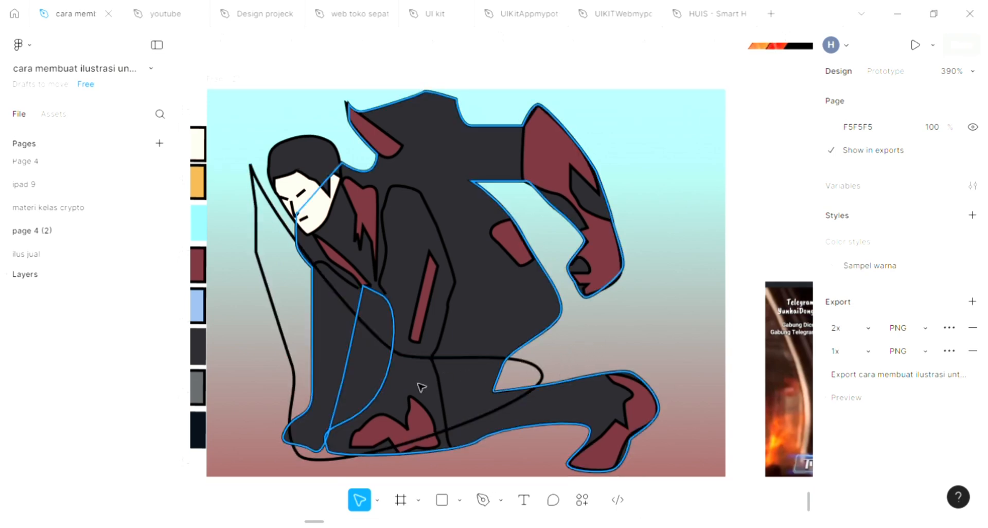
{"action": "left_click", "coordinate": [487, 366]}
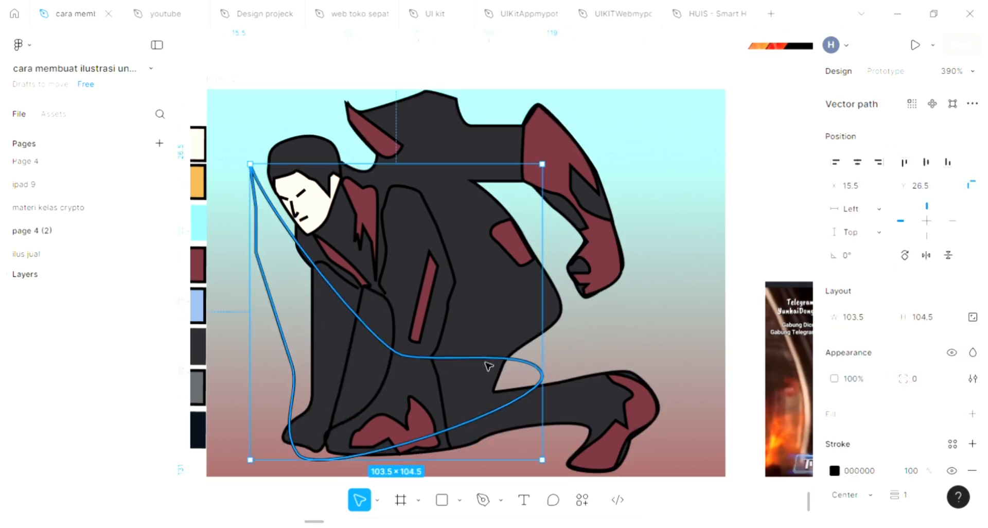
{"action": "scroll", "coordinate": [510, 368], "scroll_direction": "left", "scroll_amount": 2}
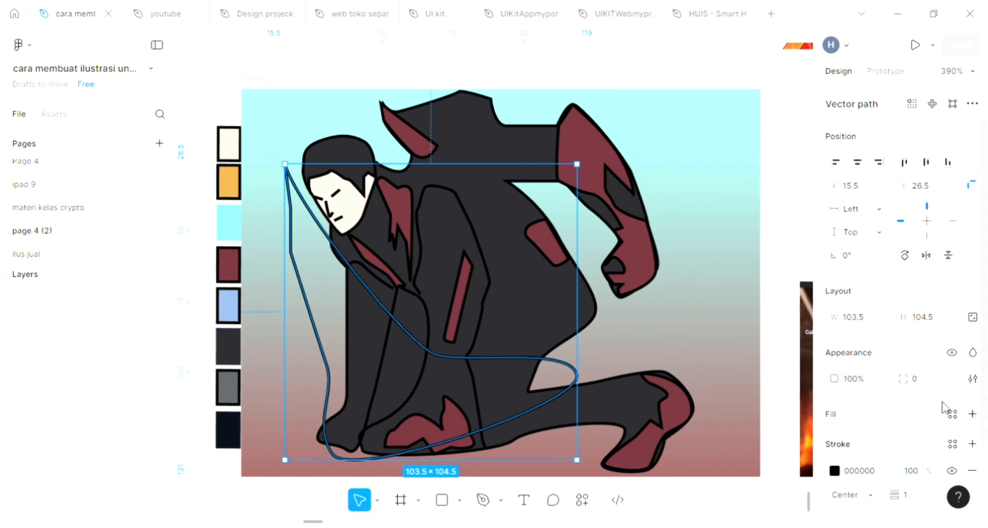
{"action": "left_click", "coordinate": [973, 414]}
{"action": "left_click", "coordinate": [835, 441]}
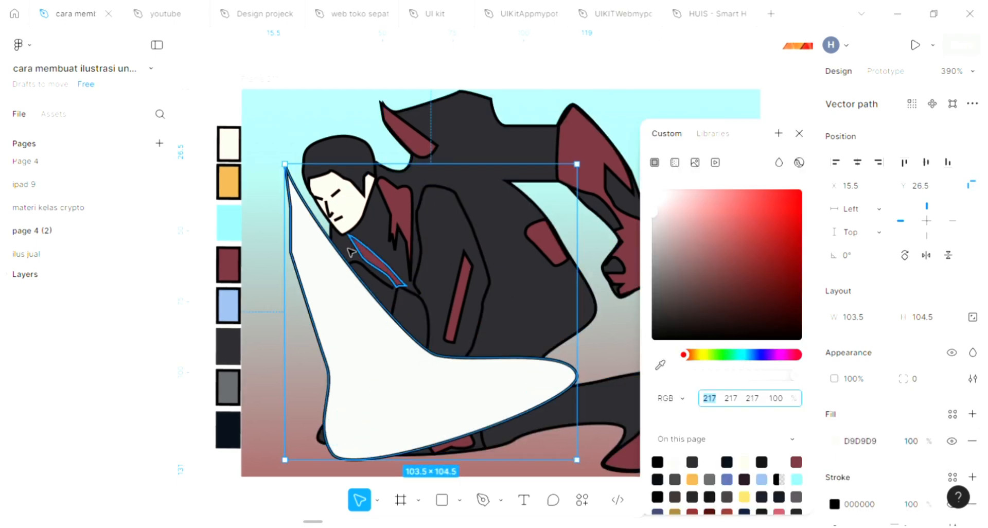
Step: Reshape the large curved shape by moving its upper-left anchor point out to the frame's left edge, making it about 119.5 wide
{"action": "double_click", "coordinate": [299, 251]}
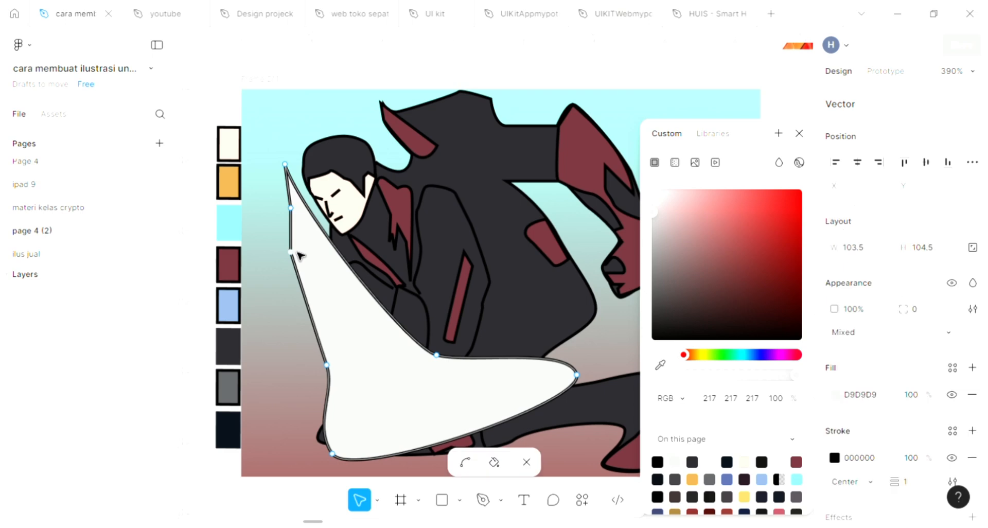
{"action": "left_click", "coordinate": [284, 247]}
{"action": "left_click_drag", "start_coordinate": [285, 250], "coordinate": [246, 204]}
{"action": "key", "text": "Escape"}
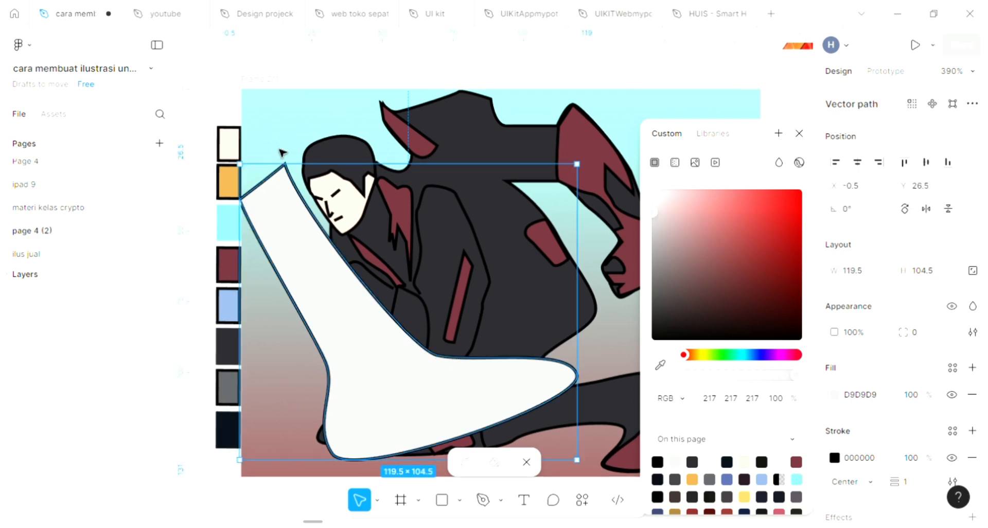
{"action": "key", "text": "Escape"}
Step: Fill the large curved shape in front of the figure with the grey 5C5E60 sampled from the palette swatches, and deselect it
{"action": "scroll", "coordinate": [419, 236], "scroll_direction": "down", "scroll_amount": 1}
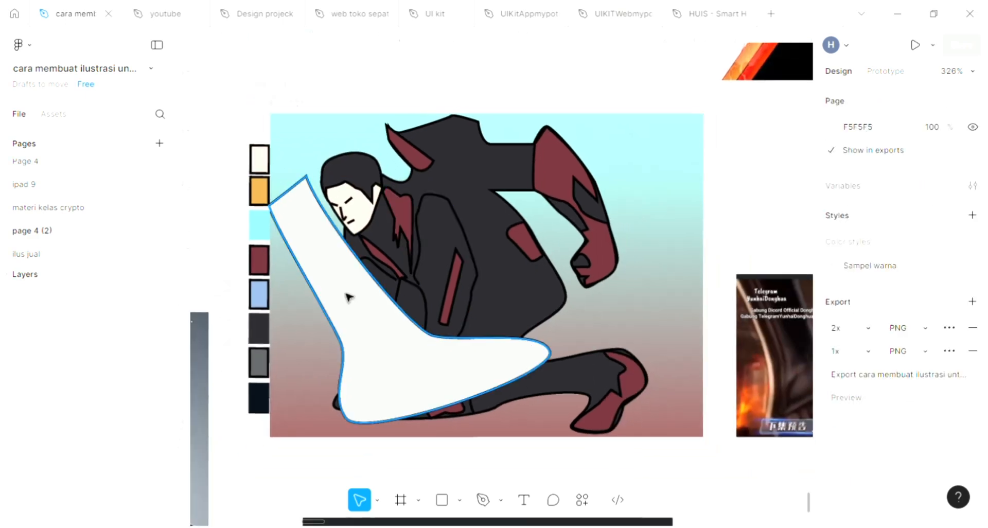
{"action": "left_click", "coordinate": [451, 352]}
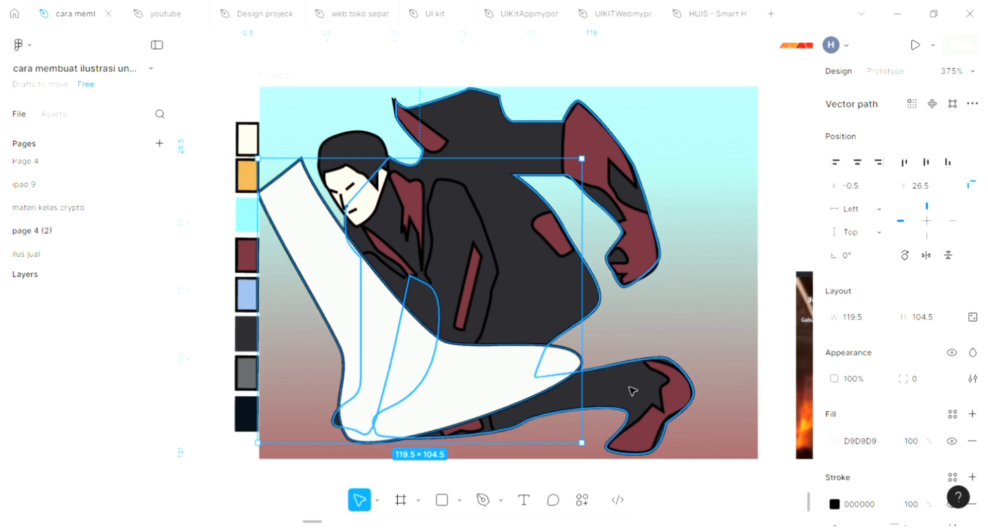
{"action": "scroll", "coordinate": [638, 386], "scroll_direction": "right", "scroll_amount": 1}
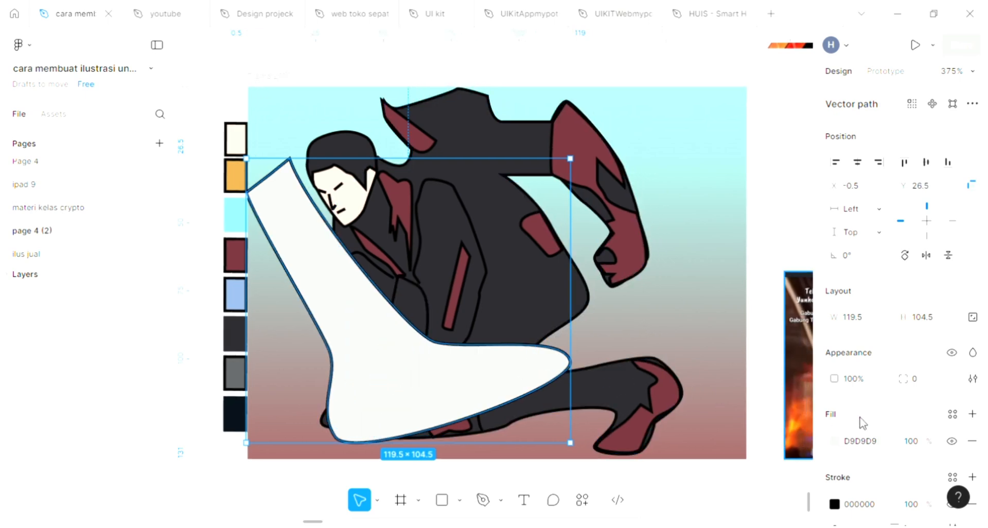
{"action": "left_click", "coordinate": [835, 441]}
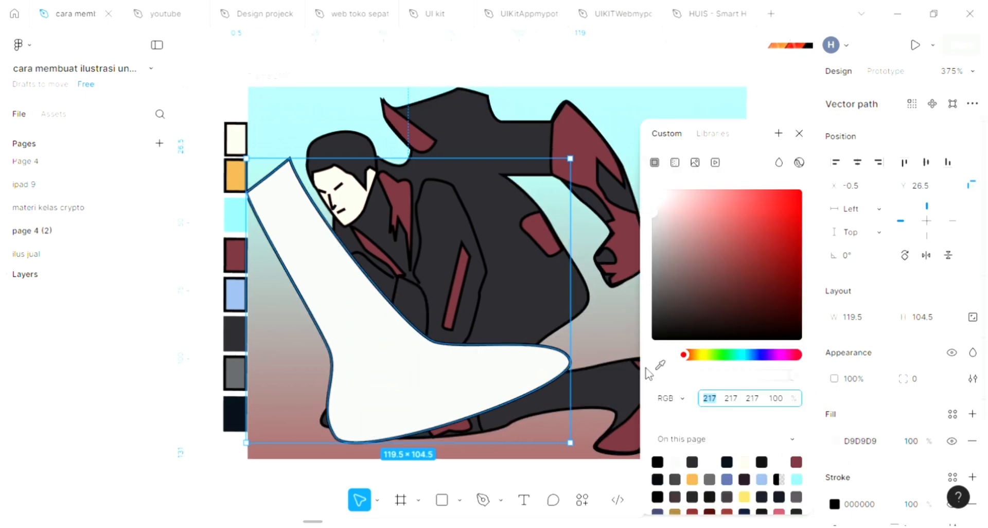
{"action": "left_click", "coordinate": [660, 365]}
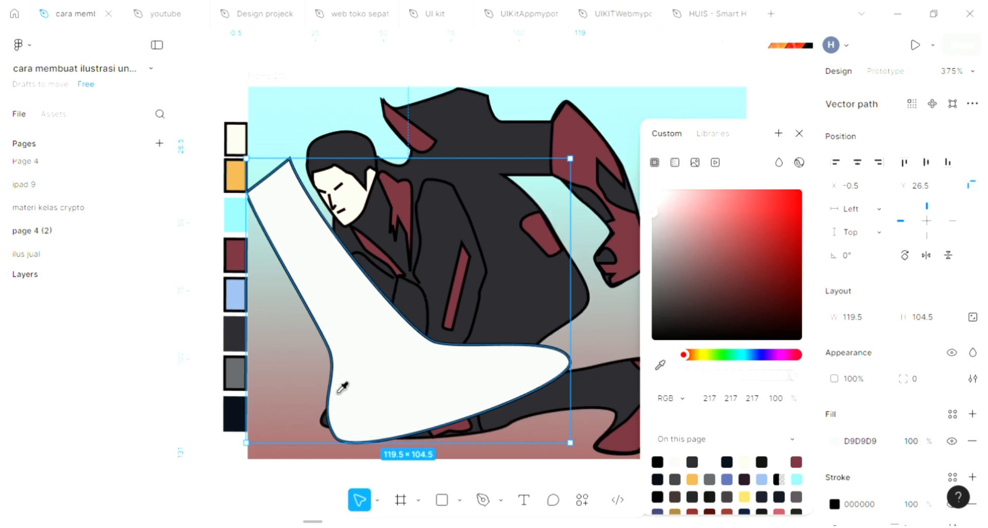
{"action": "left_click", "coordinate": [230, 372]}
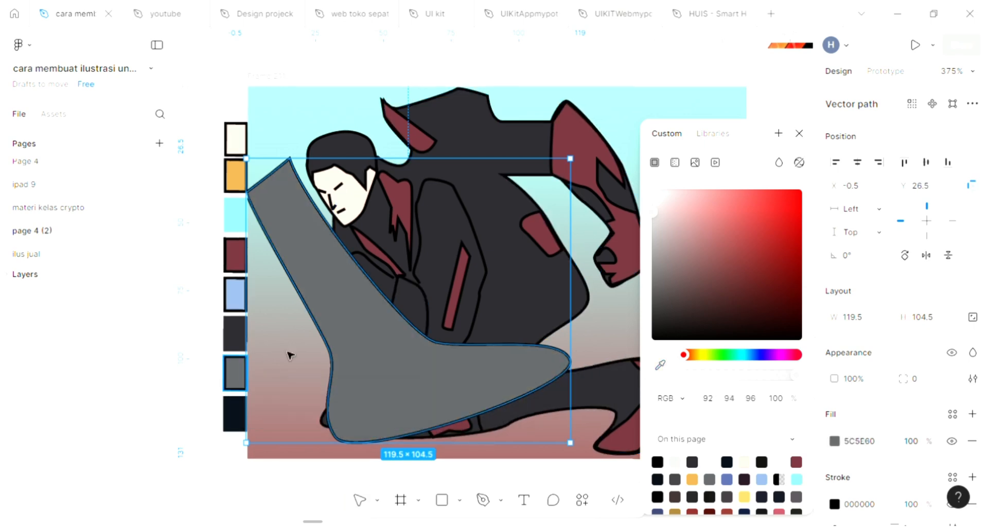
{"action": "key", "text": "Escape"}
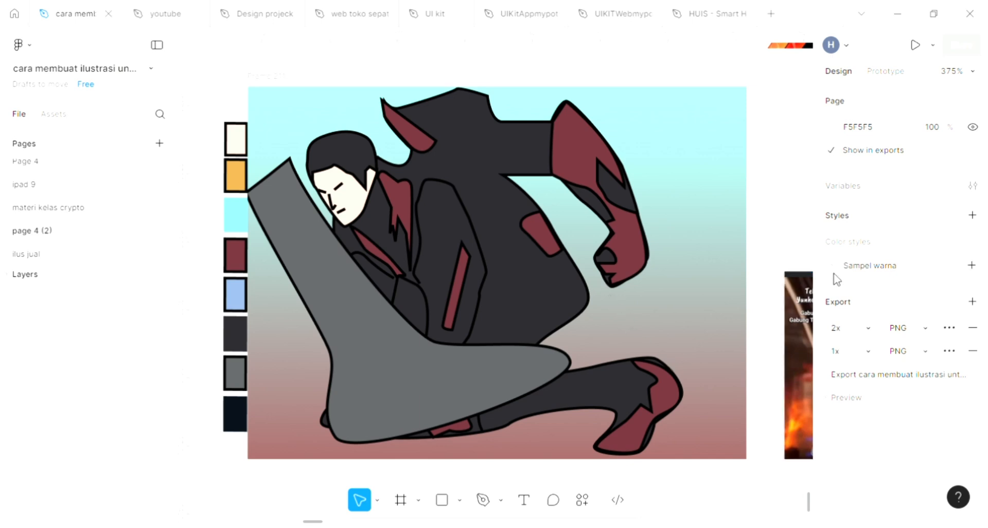
{"action": "left_click", "coordinate": [483, 501]}
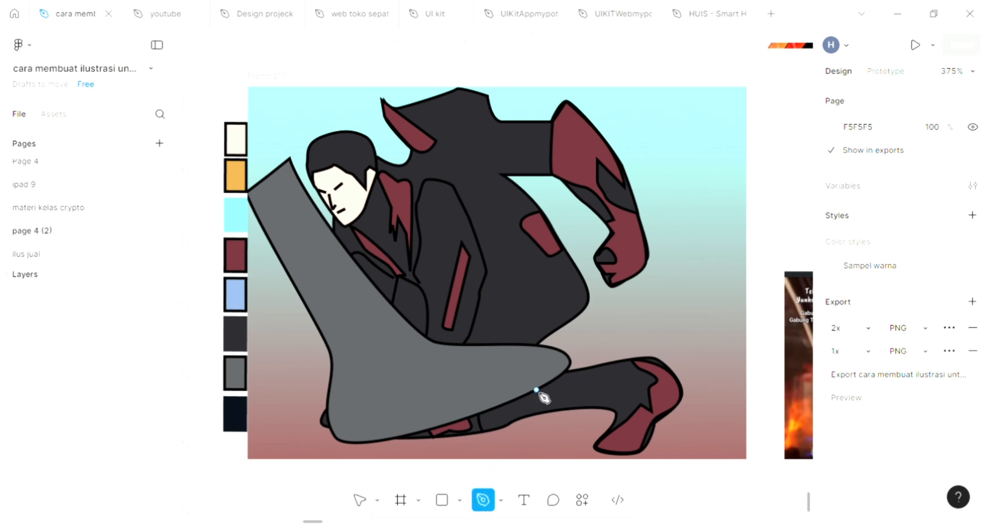
{"action": "scroll", "coordinate": [544, 398], "scroll_direction": "up", "scroll_amount": 2}
{"action": "scroll", "coordinate": [540, 392], "scroll_direction": "left", "scroll_amount": 2}
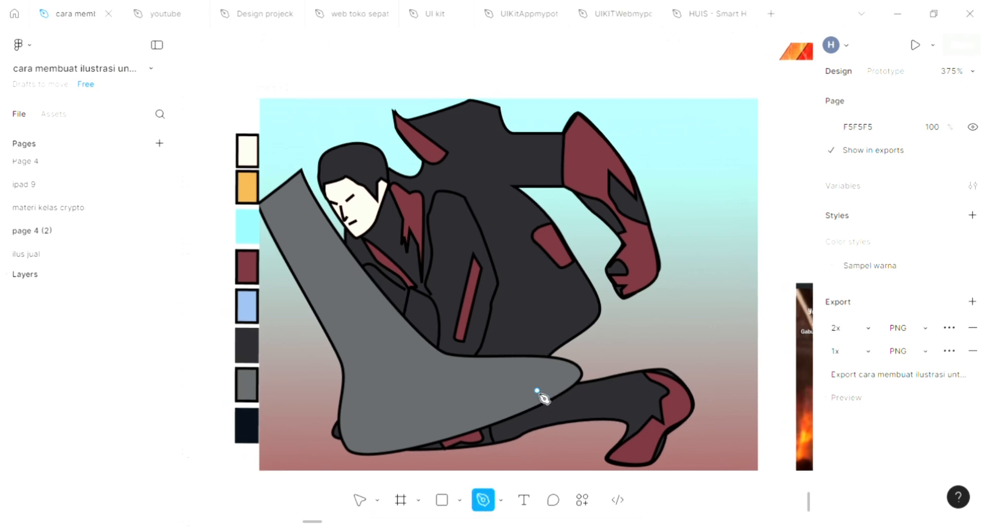
{"action": "scroll", "coordinate": [538, 387], "scroll_direction": "up", "scroll_amount": 5}
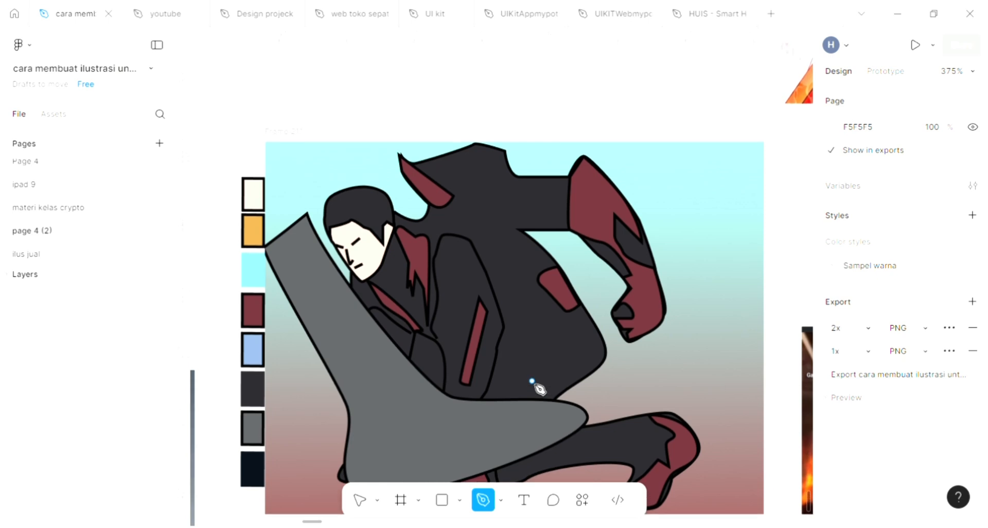
{"action": "scroll", "coordinate": [579, 370], "scroll_direction": "down", "scroll_amount": 2}
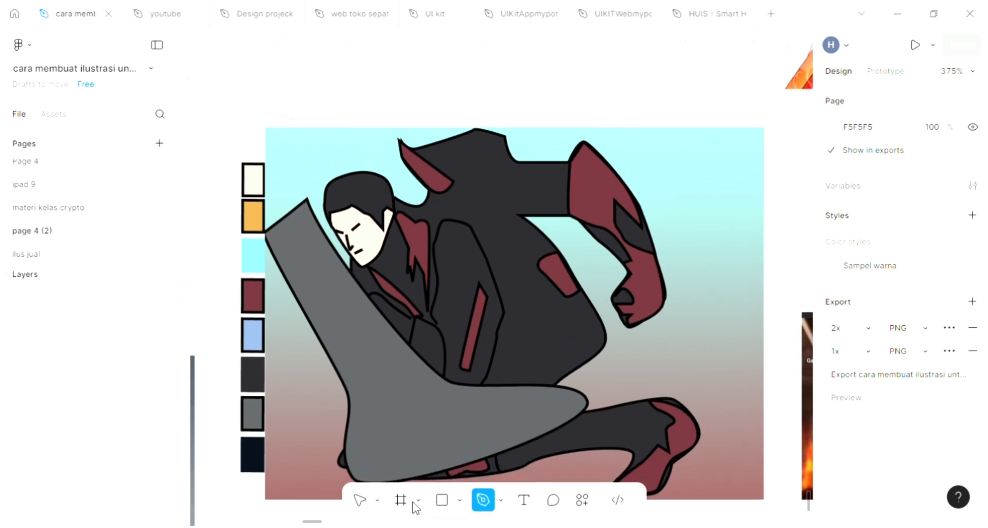
{"action": "left_click", "coordinate": [419, 500]}
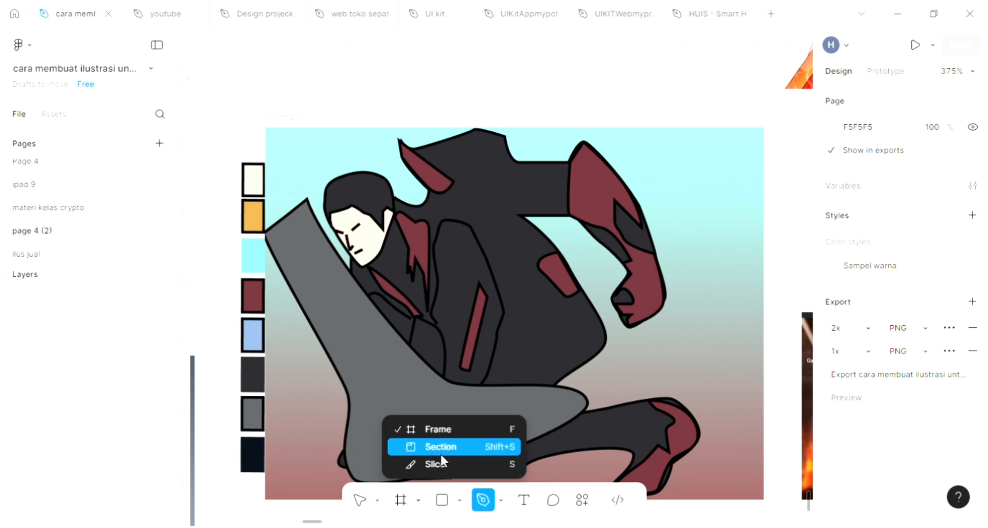
Step: Draw an ellipse about 81 × 81 and place it over the raised arm at X 85, Y 11
{"action": "left_click", "coordinate": [452, 501]}
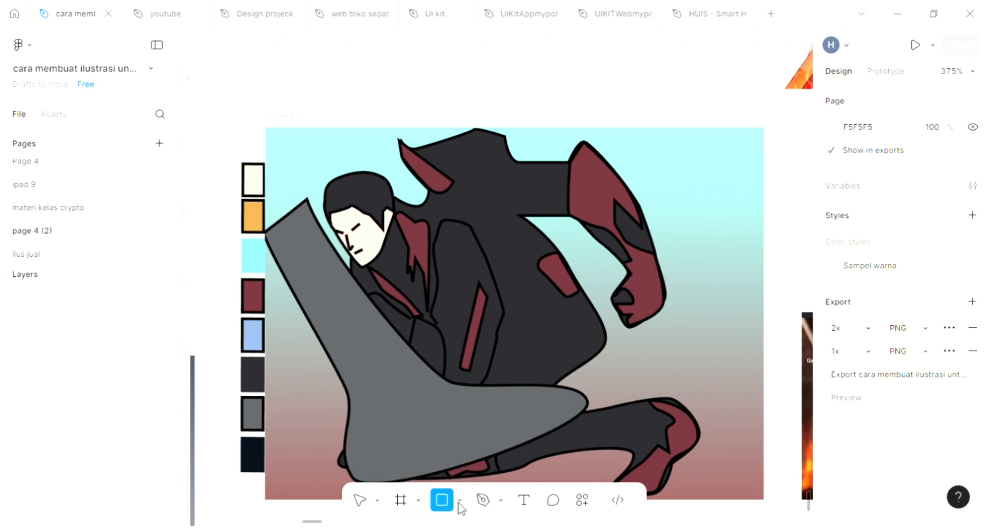
{"action": "left_click", "coordinate": [460, 502]}
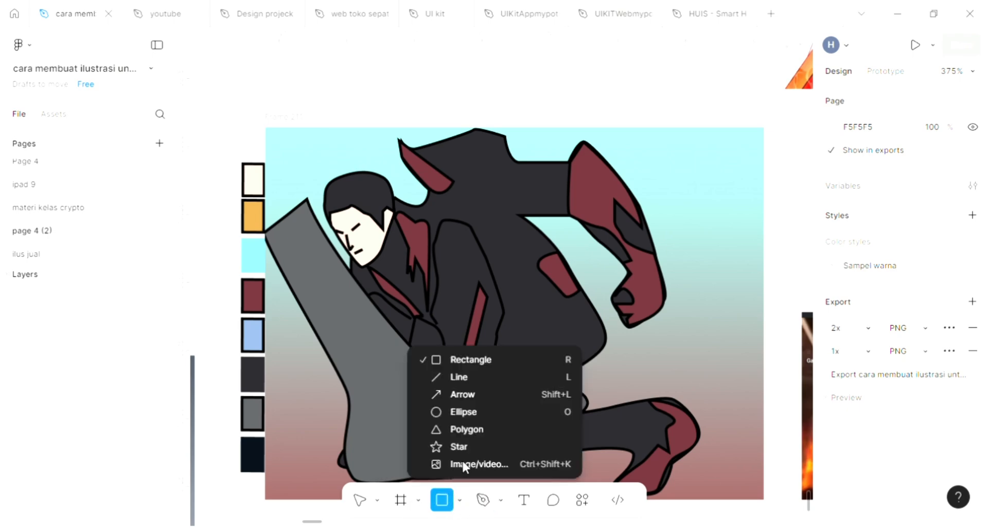
{"action": "left_click", "coordinate": [507, 410]}
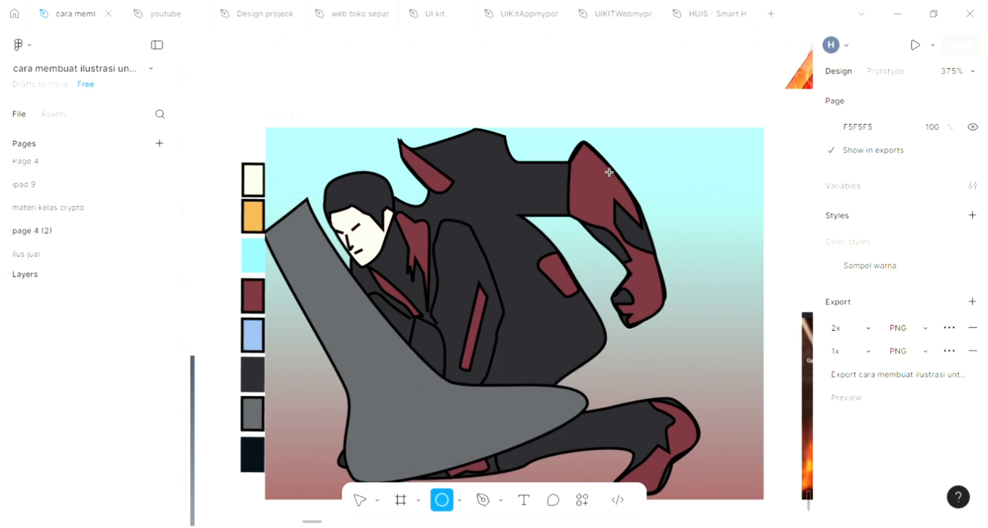
{"action": "mouse_move", "coordinate": [567, 168]}
{"action": "left_mouse_down"}
{"action": "mouse_move", "coordinate": [703, 360]}
{"action": "mouse_move", "coordinate": [708, 386]}
{"action": "left_mouse_up"}
{"action": "left_click_drag", "start_coordinate": [678, 312], "coordinate": [611, 304]}
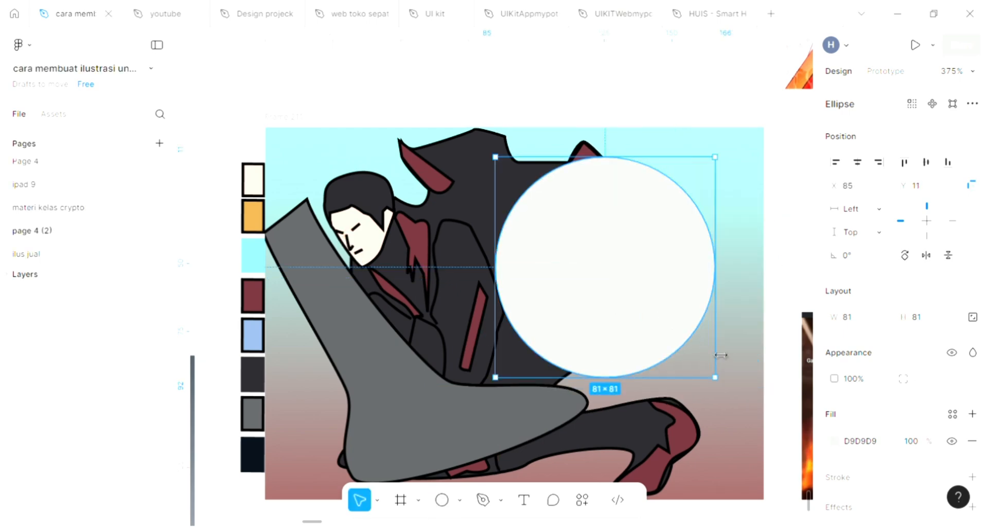
Step: Resize the ellipse to 86 × 76 and nudge it to X 84, Y 4
{"action": "mouse_move", "coordinate": [721, 355]}
{"action": "left_mouse_down"}
{"action": "mouse_move", "coordinate": [702, 342]}
{"action": "mouse_move", "coordinate": [735, 346]}
{"action": "mouse_move", "coordinate": [718, 363]}
{"action": "left_mouse_up"}
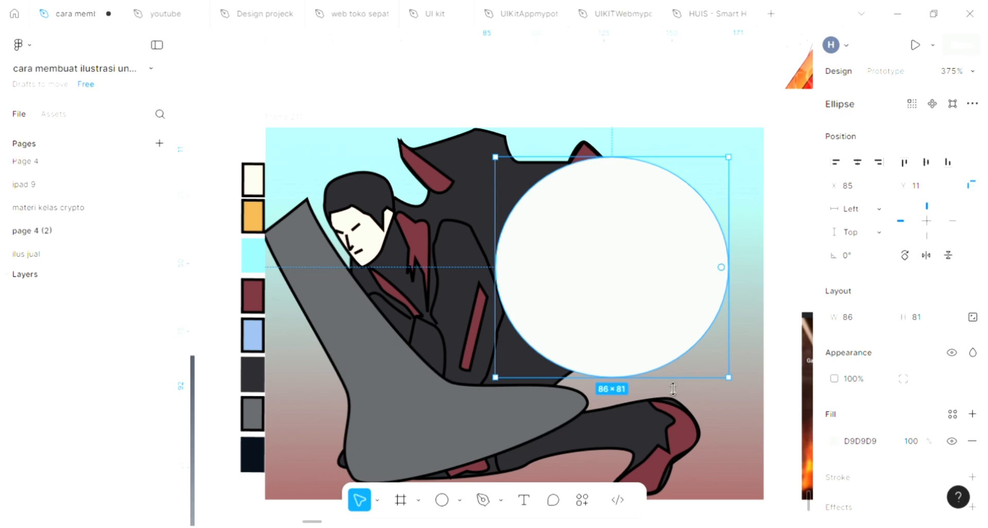
{"action": "left_click_drag", "start_coordinate": [673, 390], "coordinate": [658, 355]}
{"action": "key", "text": "Up"}
{"action": "key", "text": "Up"}
{"action": "key", "text": "Up"}
{"action": "key", "text": "Up"}
{"action": "key", "text": "Up"}
{"action": "key", "text": "Up"}
{"action": "key", "text": "Up"}
{"action": "key", "text": "Left"}
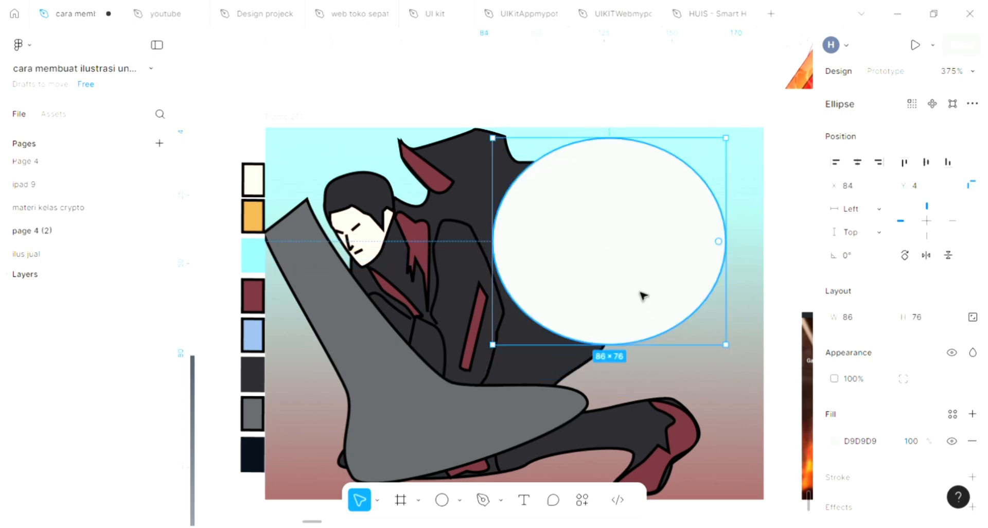
Step: Send the ellipse behind the figure and fill it with 65CBDF, a deeper shade of the sampled cyan palette swatch
{"action": "key", "text": "ctrl+shift+bracketleft"}
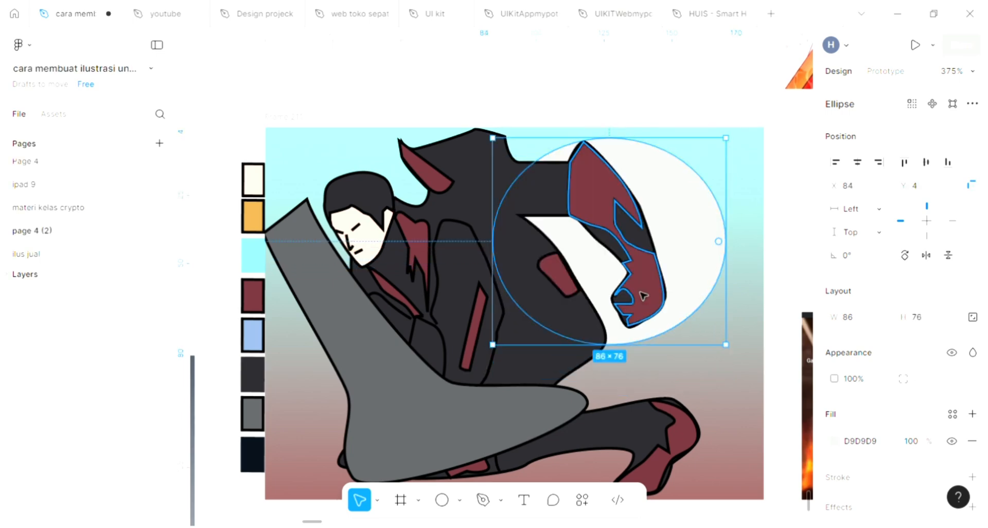
{"action": "key", "text": "i"}
{"action": "left_click", "coordinate": [259, 260]}
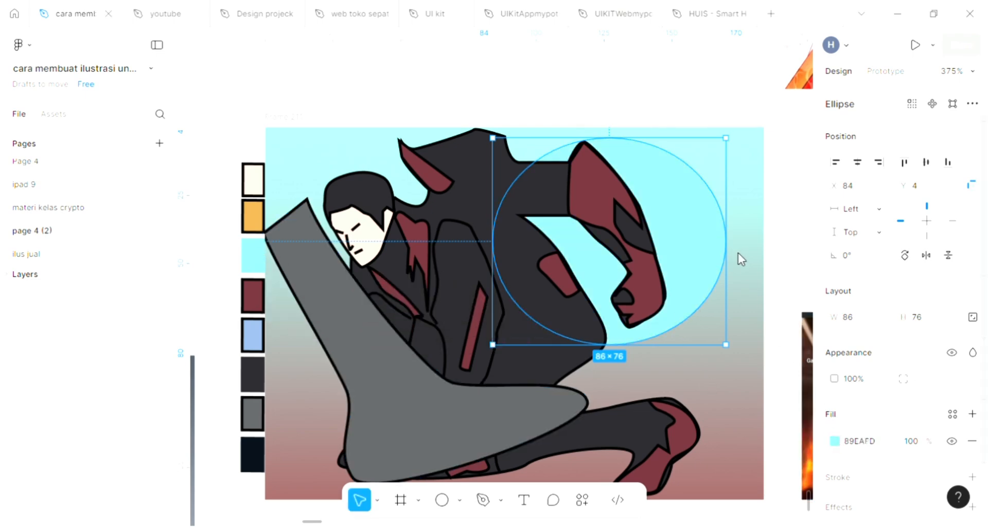
{"action": "left_click", "coordinate": [835, 441]}
{"action": "left_click", "coordinate": [734, 211]}
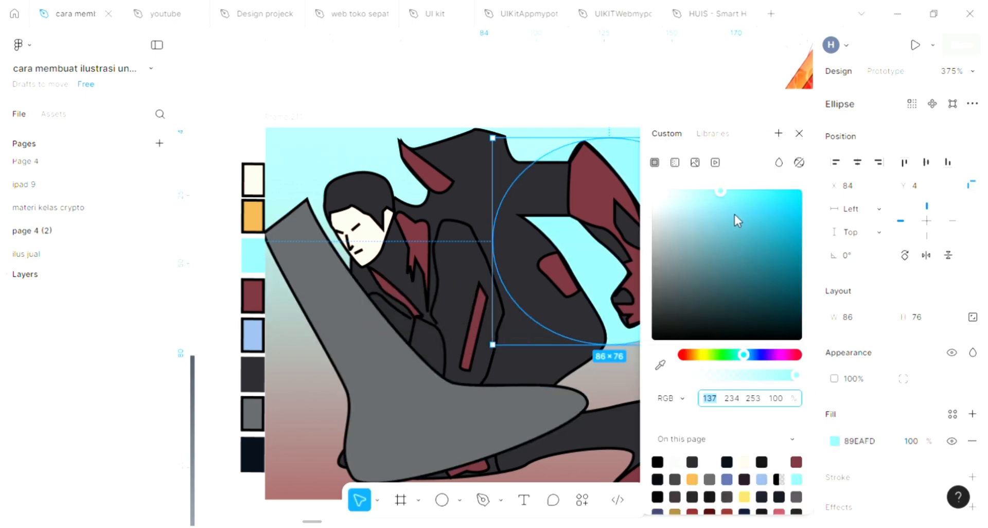
{"action": "left_click", "coordinate": [799, 134]}
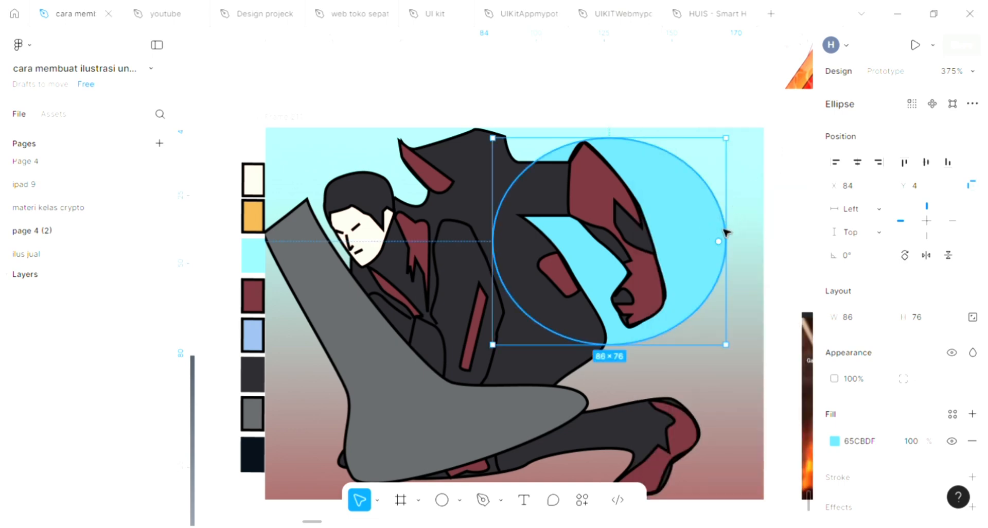
Step: Make a 76 × 76 copy of the blue ellipse and fill it with A2E9E2 sampled from the gradient background
{"action": "left_click_drag", "start_coordinate": [727, 237], "coordinate": [709, 244]}
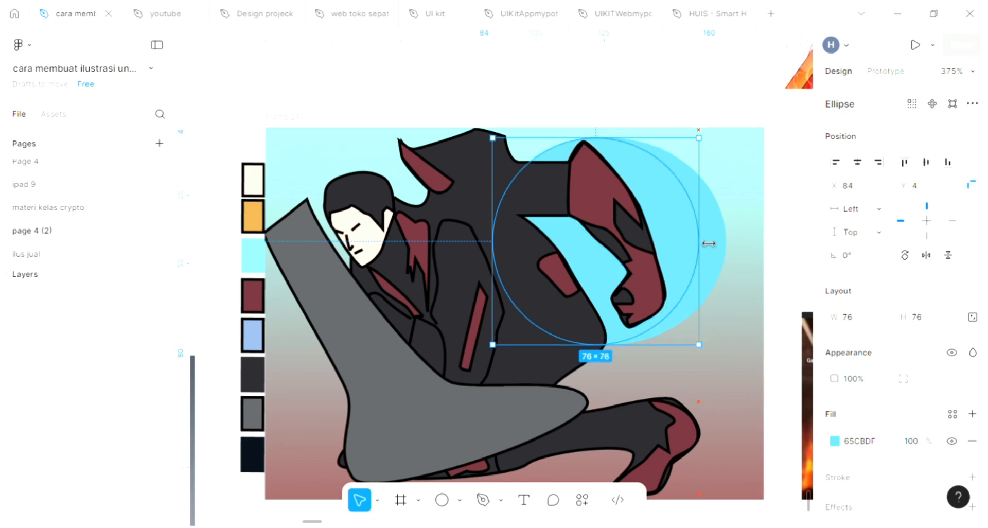
{"action": "key", "text": "i"}
{"action": "left_click", "coordinate": [755, 227]}
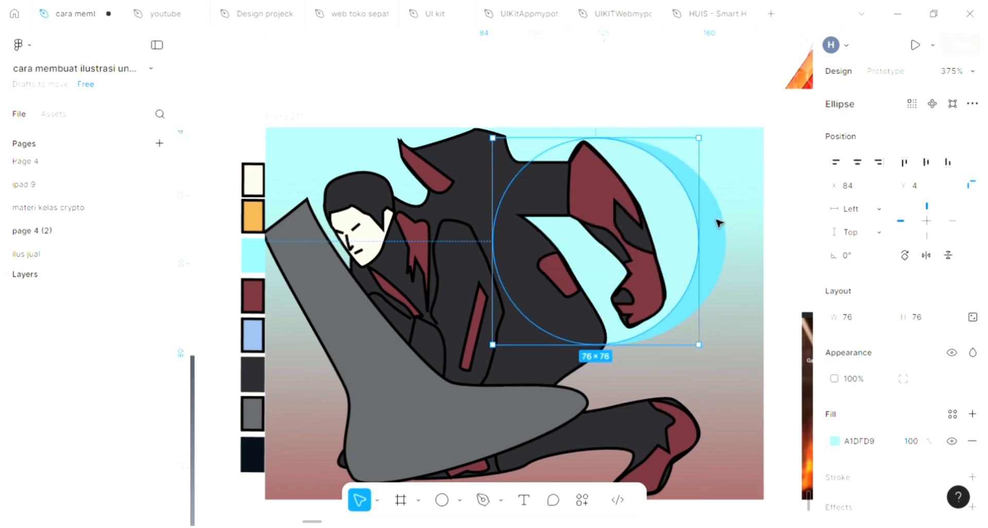
{"action": "left_click", "coordinate": [747, 310]}
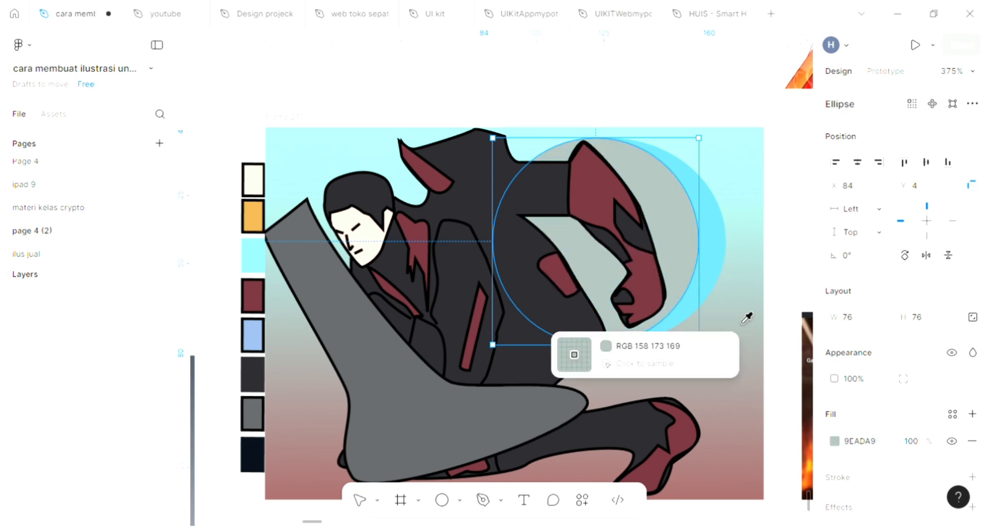
{"action": "key", "text": "i"}
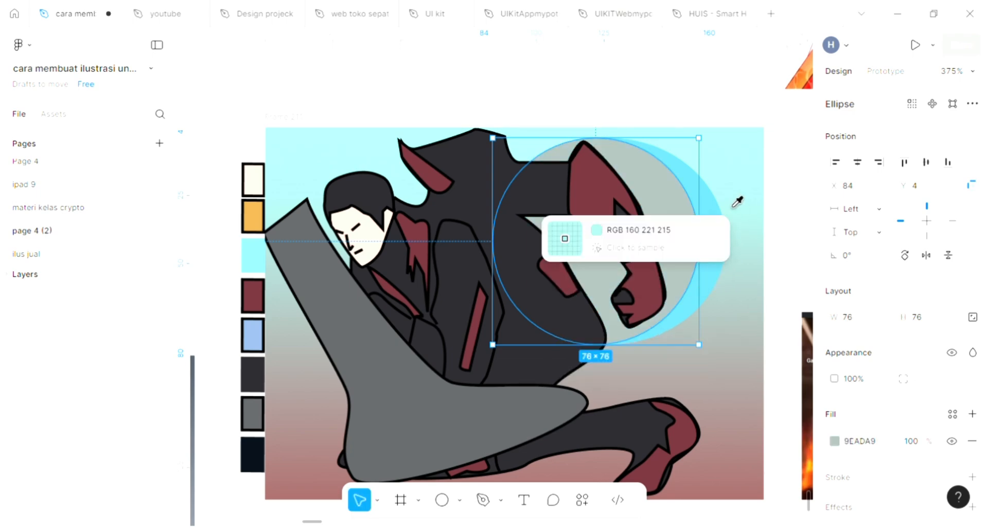
{"action": "left_click", "coordinate": [733, 175]}
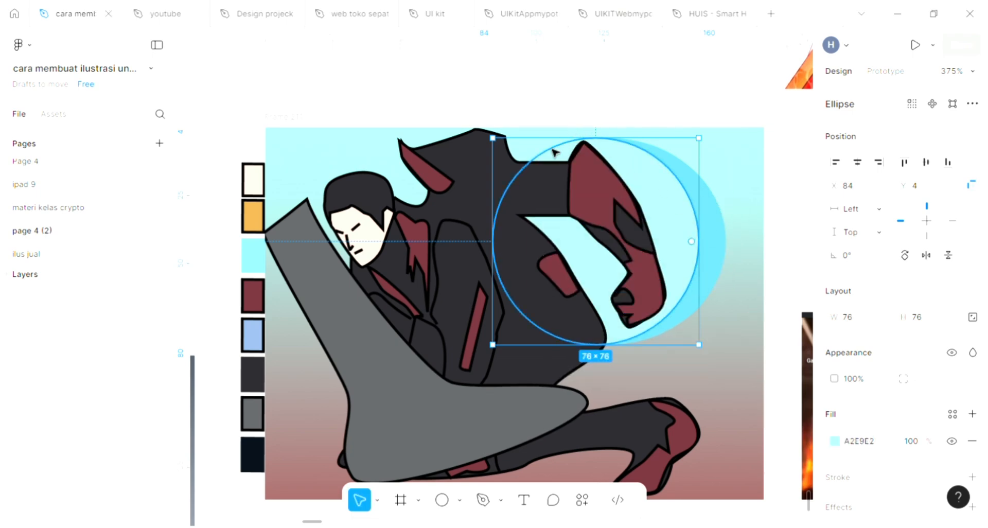
Step: Scale the pale circle to 67 × 67 and place it at X 87, Y 11 inside the blue ellipse to form a crescent
{"action": "left_click_drag", "start_coordinate": [575, 138], "coordinate": [578, 174]}
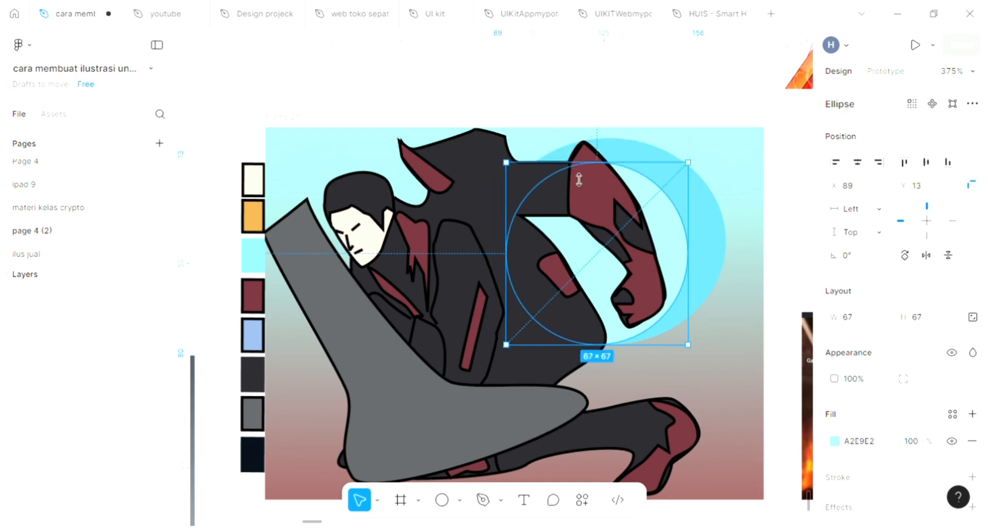
{"action": "left_click_drag", "start_coordinate": [586, 253], "coordinate": [587, 252]}
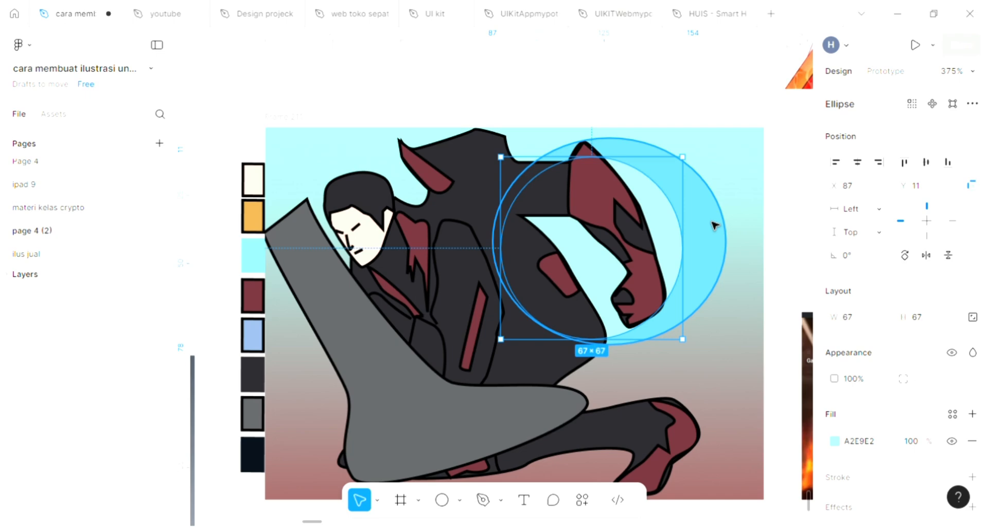
{"action": "left_click", "coordinate": [787, 233]}
Step: Draw a curved line about 40 × 65 with the Pen tool along the middle of the blue crescent
{"action": "scroll", "coordinate": [656, 256], "scroll_direction": "down", "scroll_amount": 2}
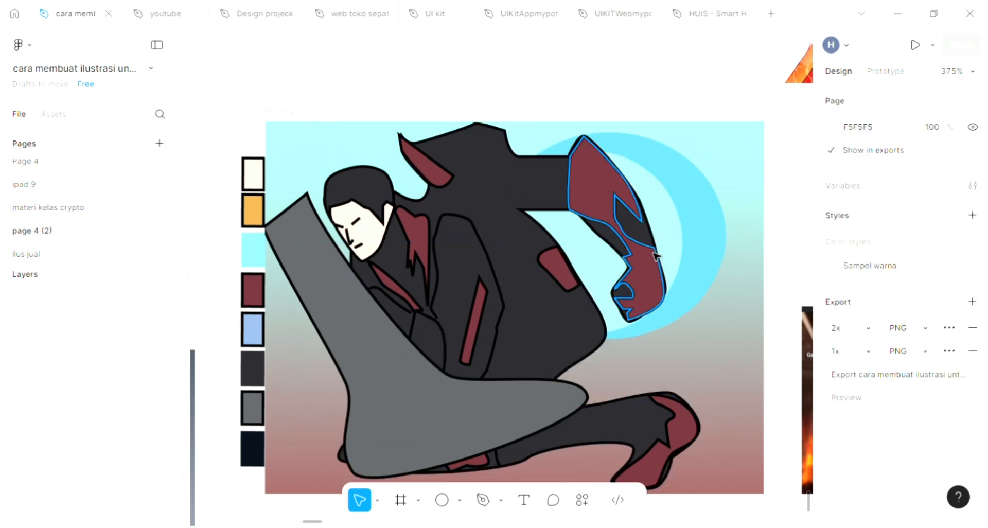
{"action": "scroll", "coordinate": [657, 256], "scroll_direction": "down", "scroll_amount": 1}
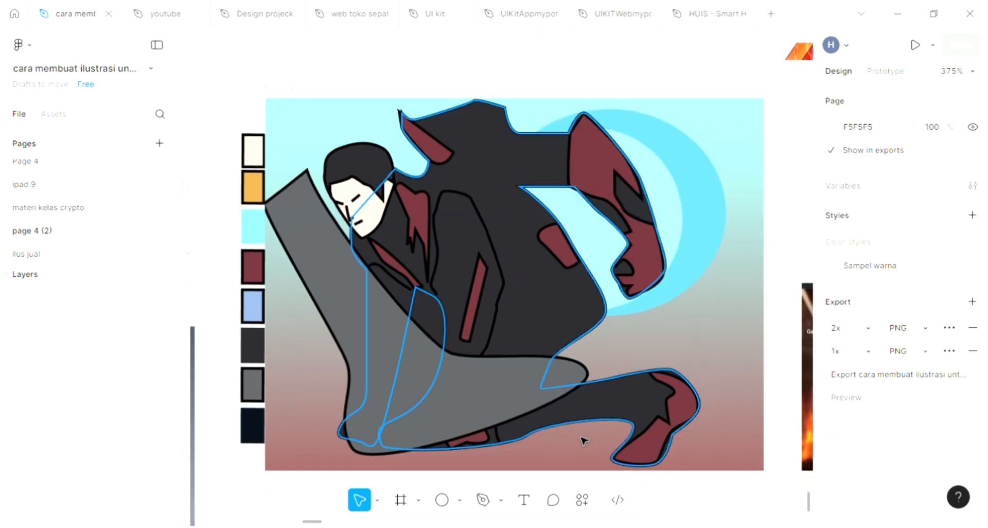
{"action": "left_click", "coordinate": [483, 499]}
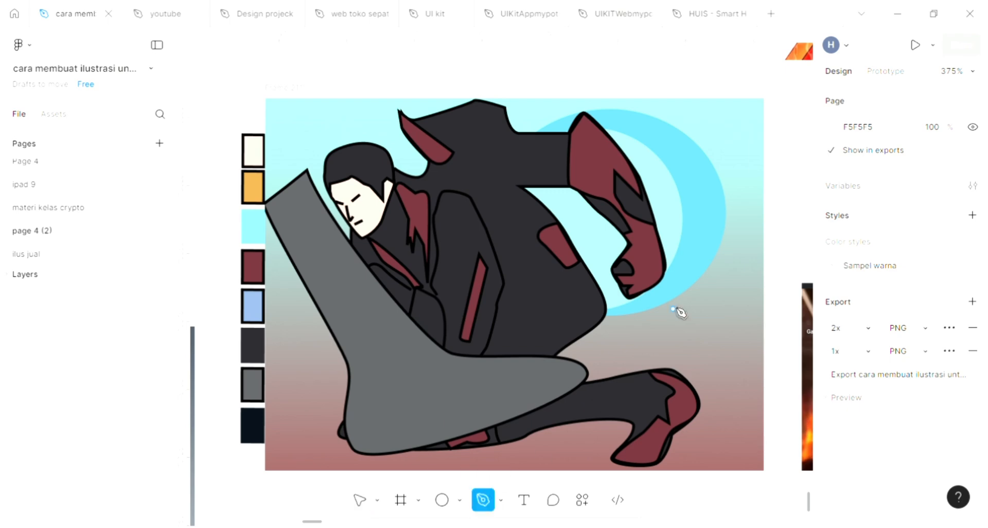
{"action": "scroll", "coordinate": [697, 208], "scroll_direction": "up", "scroll_amount": 1}
{"action": "scroll", "coordinate": [681, 167], "scroll_direction": "up", "scroll_amount": 3}
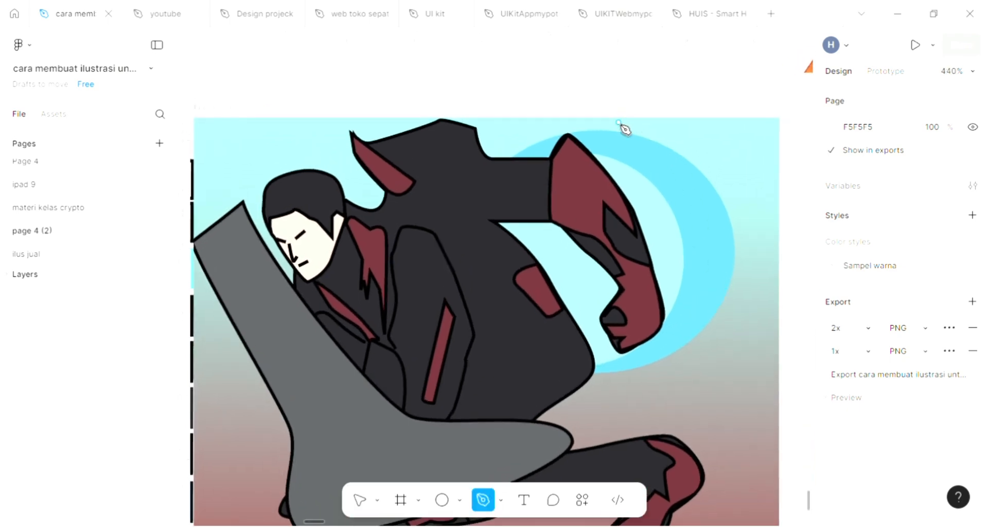
{"action": "left_click", "coordinate": [582, 143]}
{"action": "left_click_drag", "start_coordinate": [697, 200], "coordinate": [717, 260]}
{"action": "key", "text": "ctrl+z"}
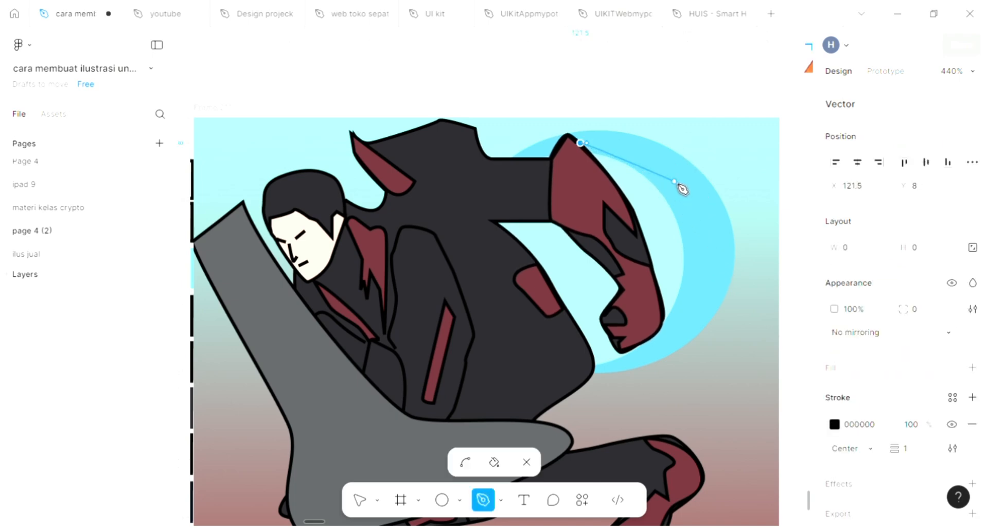
{"action": "left_click_drag", "start_coordinate": [675, 181], "coordinate": [706, 237]}
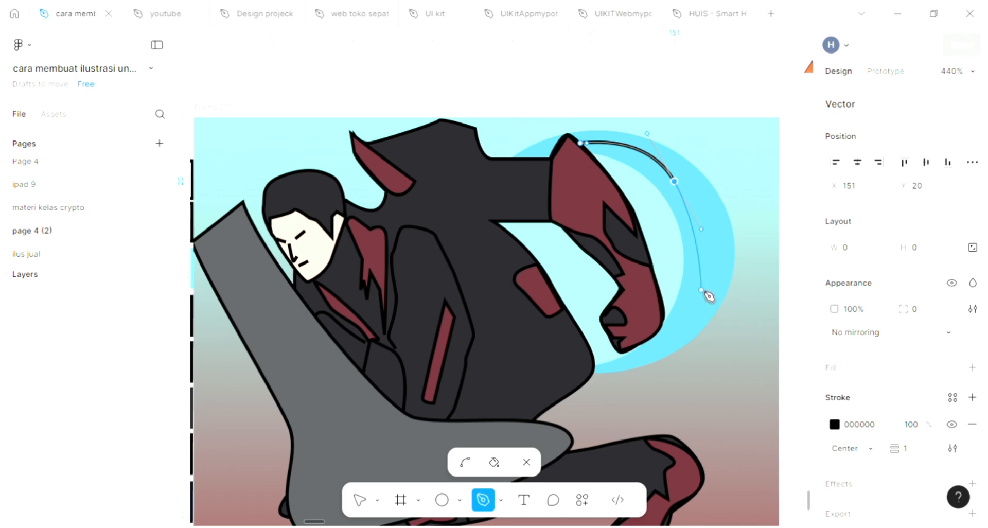
{"action": "left_click_drag", "start_coordinate": [705, 284], "coordinate": [692, 322]}
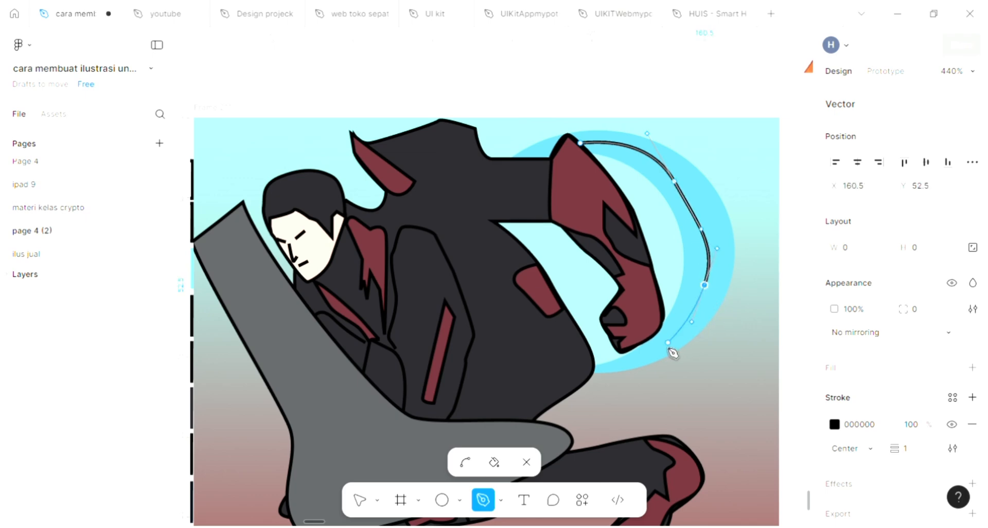
{"action": "left_click_drag", "start_coordinate": [657, 350], "coordinate": [642, 356]}
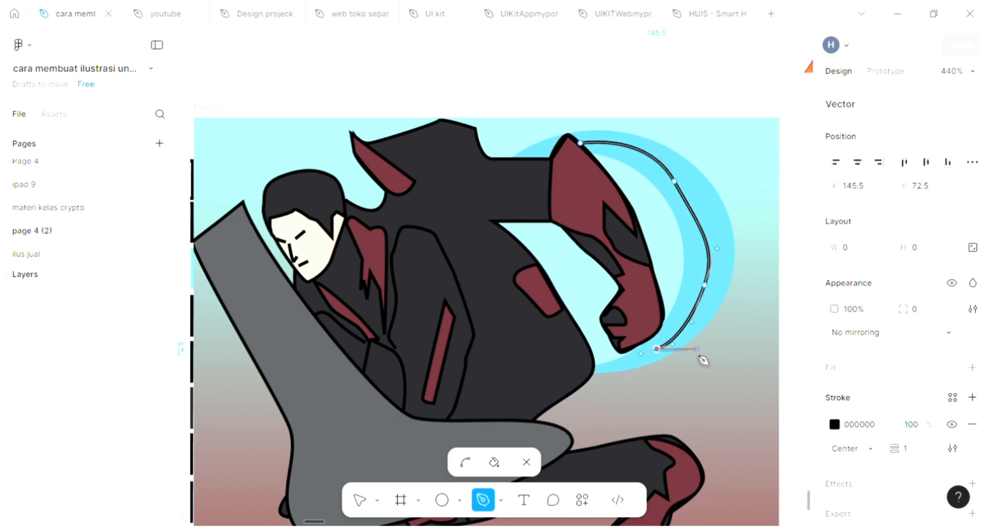
{"action": "key", "text": "Escape"}
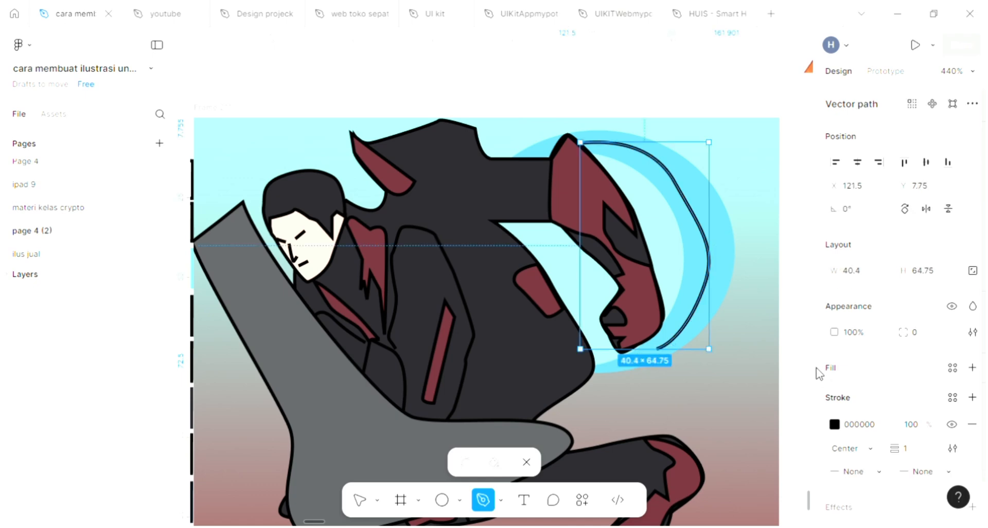
Step: Recolour the crescent line's stroke to F5F5F5 sampled from the canvas, then smooth its upper curve point and move it to Y 18
{"action": "key", "text": "Escape"}
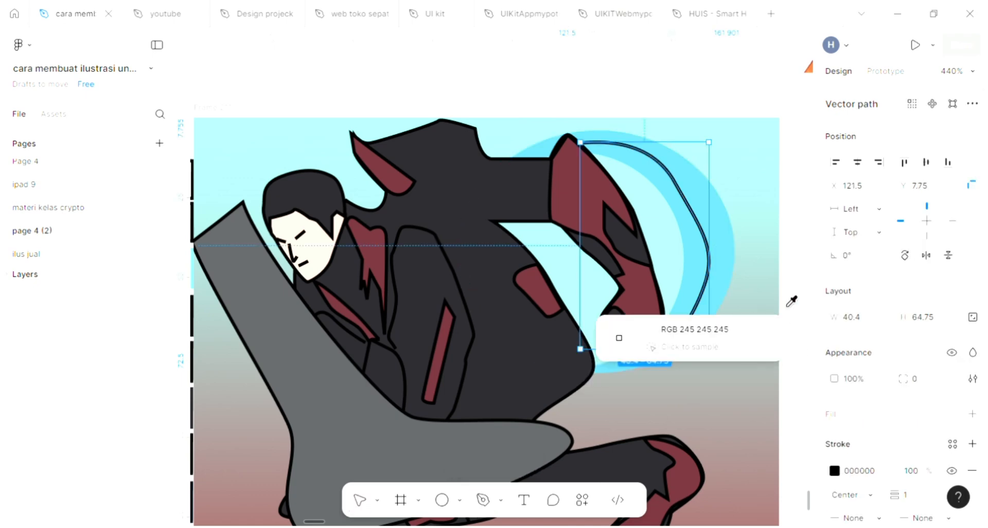
{"action": "left_click", "coordinate": [791, 306]}
{"action": "double_click", "coordinate": [684, 194]}
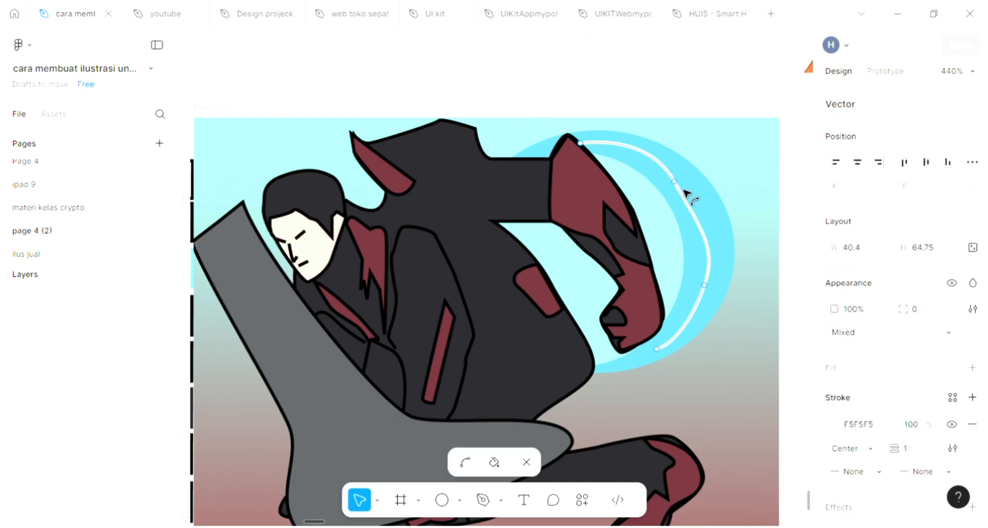
{"action": "scroll", "coordinate": [688, 194], "scroll_direction": "up", "scroll_amount": 2}
{"action": "left_click", "coordinate": [680, 186]}
{"action": "left_click", "coordinate": [682, 189], "text": "ctrl"}
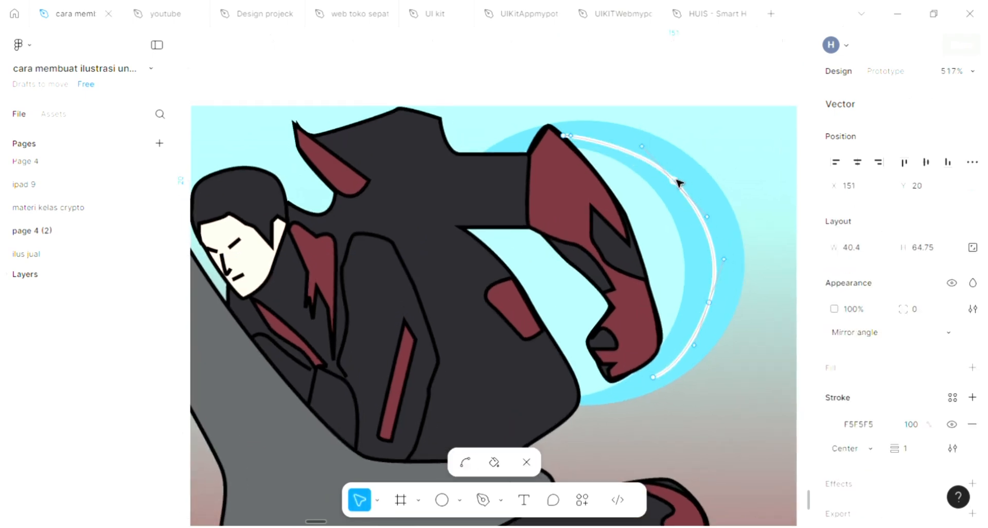
{"action": "left_click_drag", "start_coordinate": [678, 181], "coordinate": [679, 178]}
{"action": "scroll", "coordinate": [680, 184], "scroll_direction": "down", "scroll_amount": 3}
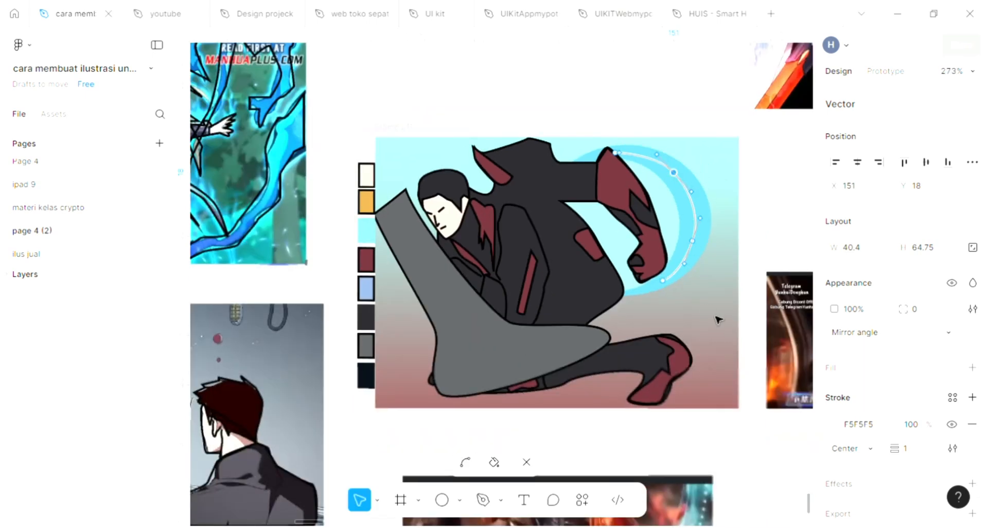
{"action": "left_click", "coordinate": [718, 310]}
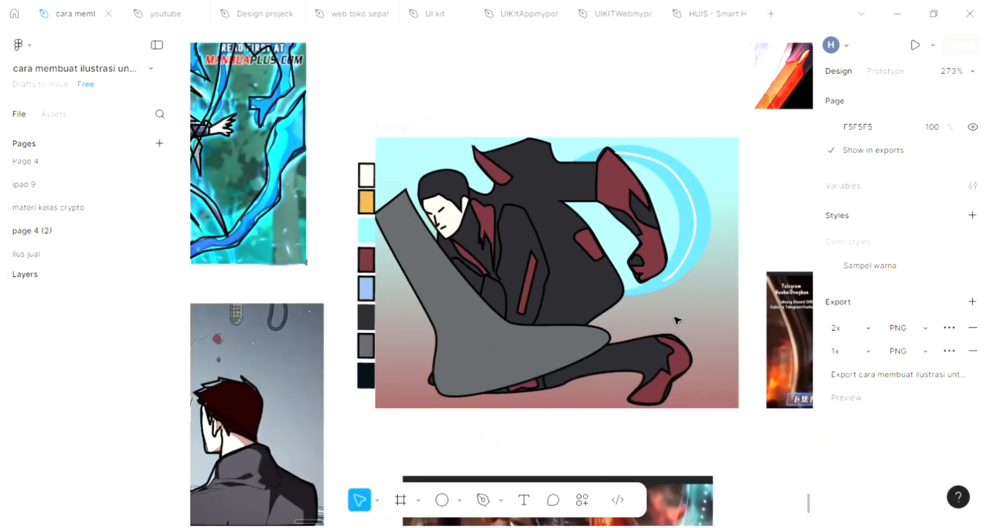
Step: Draw a narrow closed strip about 24 × 16 with the Pen tool, running from the sleeve's upper edge to the red patch on the back
{"action": "scroll", "coordinate": [598, 257], "scroll_direction": "up", "scroll_amount": 3}
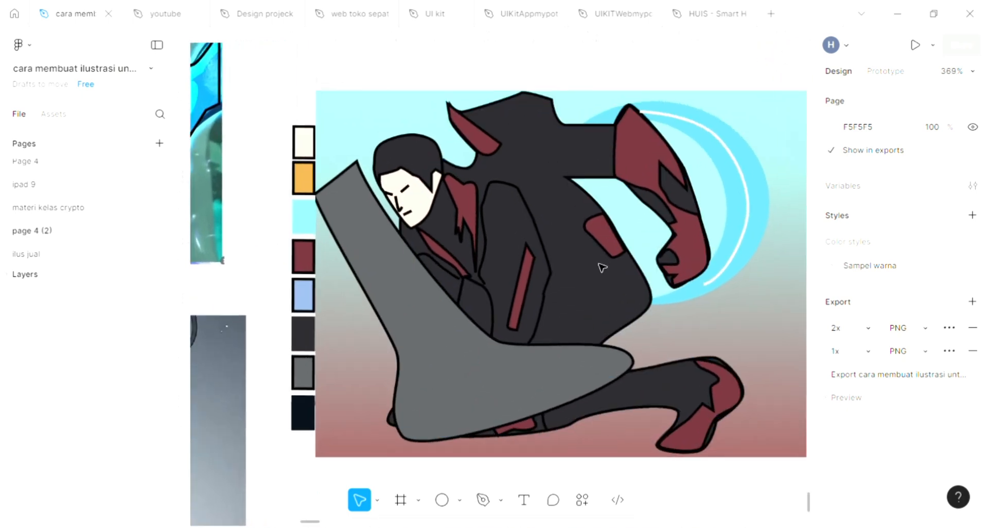
{"action": "scroll", "coordinate": [490, 283], "scroll_direction": "up", "scroll_amount": 2}
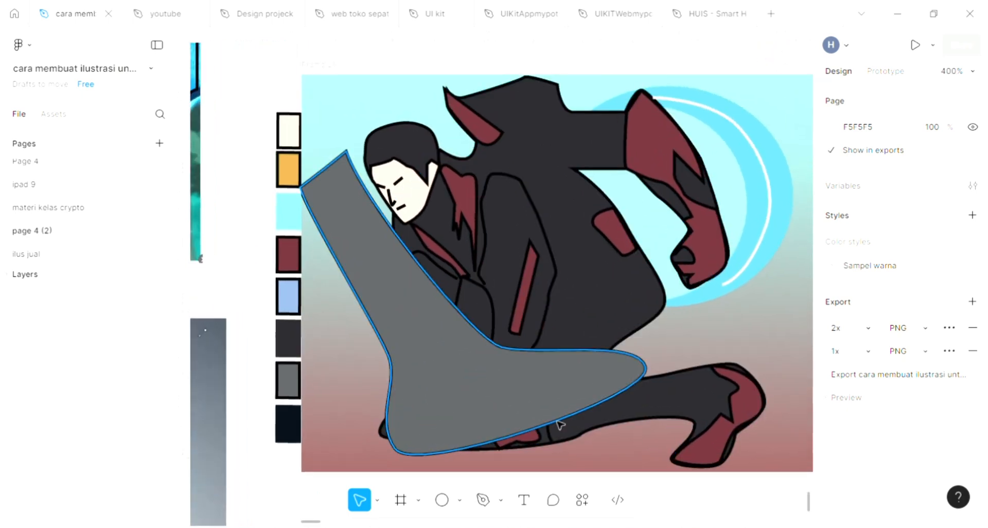
{"action": "left_click", "coordinate": [482, 499]}
{"action": "scroll", "coordinate": [536, 290], "scroll_direction": "up", "scroll_amount": 1}
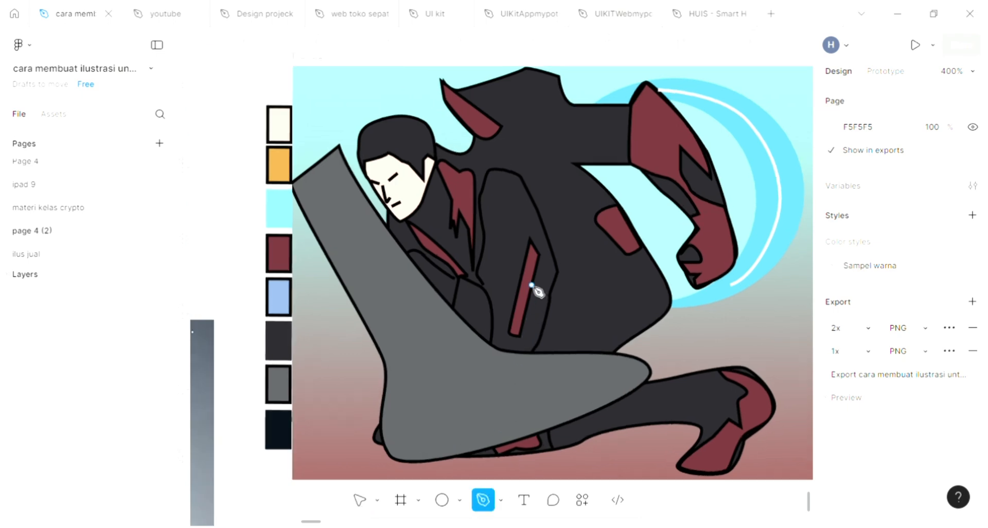
{"action": "scroll", "coordinate": [559, 247], "scroll_direction": "up", "scroll_amount": 1}
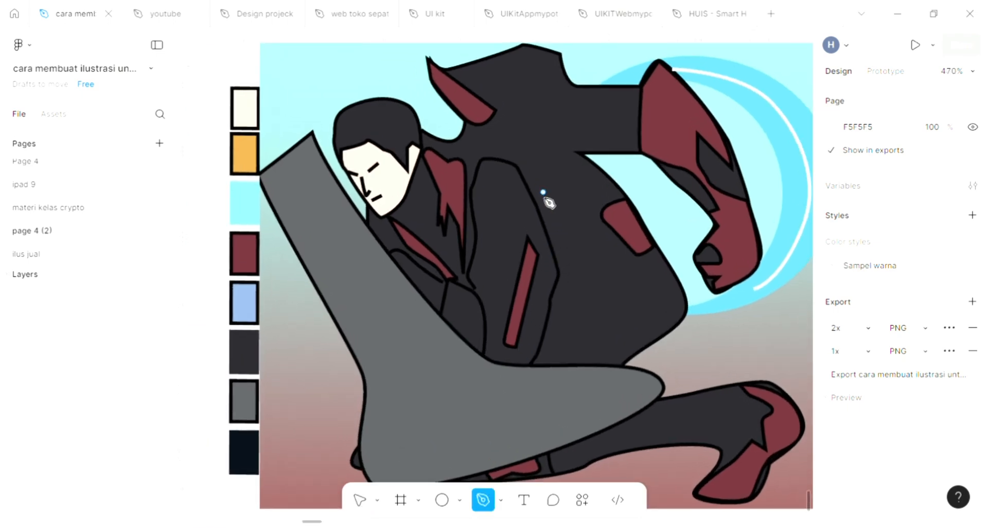
{"action": "scroll", "coordinate": [551, 207], "scroll_direction": "up", "scroll_amount": 1}
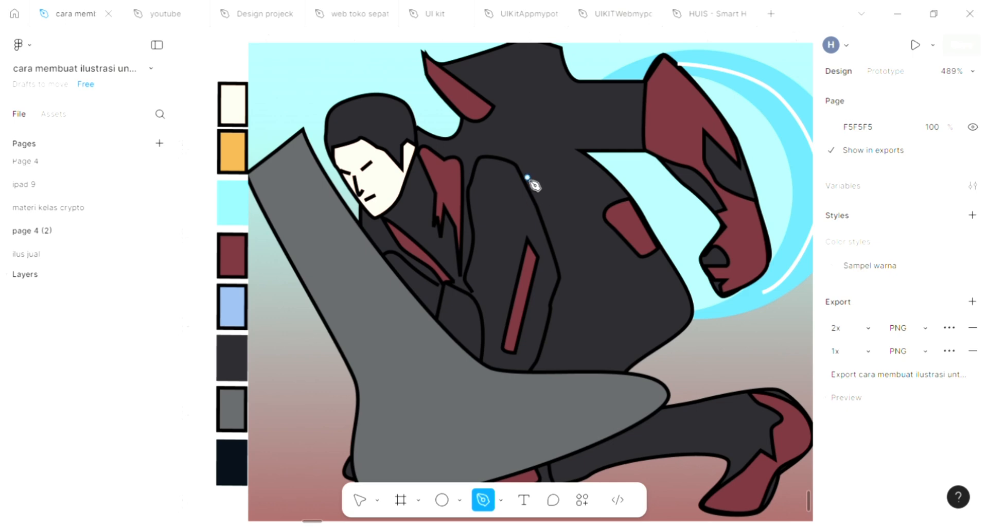
{"action": "left_click", "coordinate": [525, 179]}
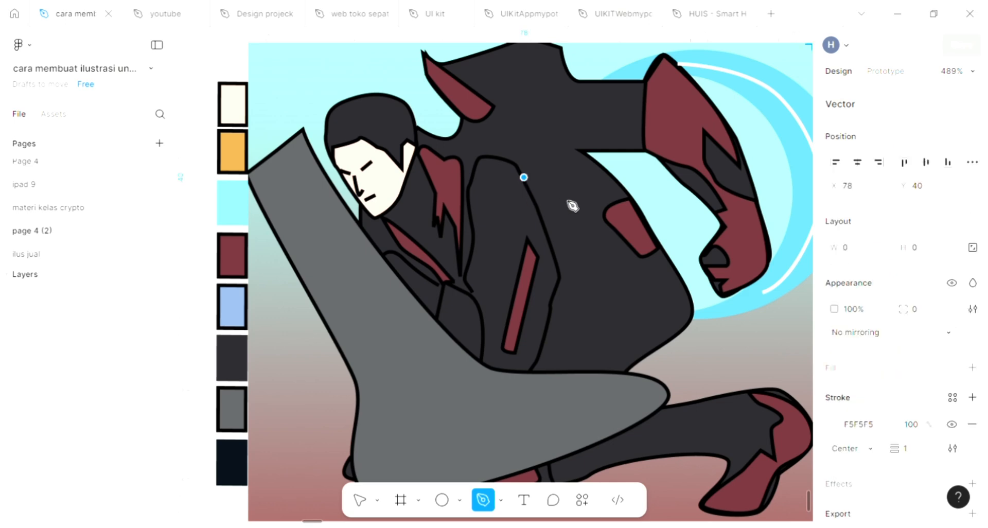
{"action": "left_click_drag", "start_coordinate": [604, 221], "coordinate": [611, 218]}
{"action": "left_click", "coordinate": [608, 207]}
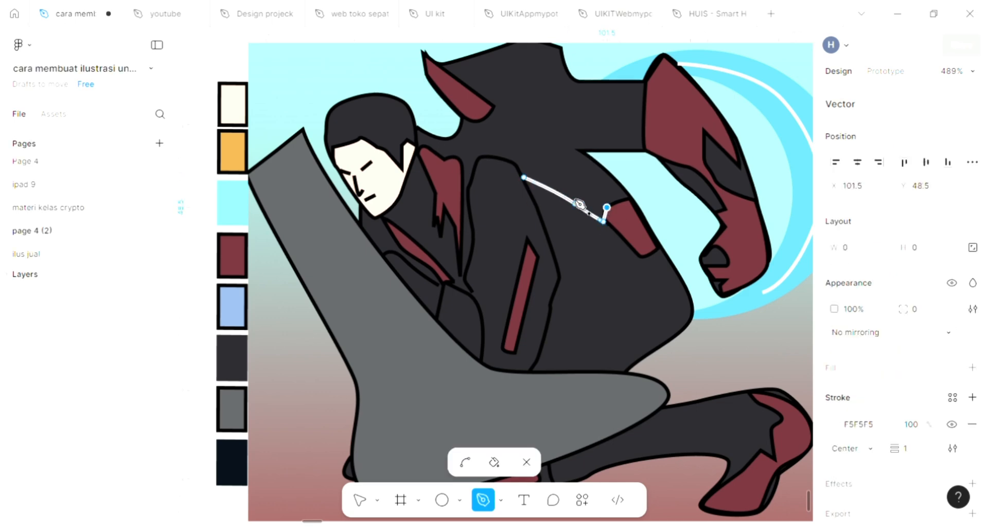
{"action": "left_click", "coordinate": [529, 166]}
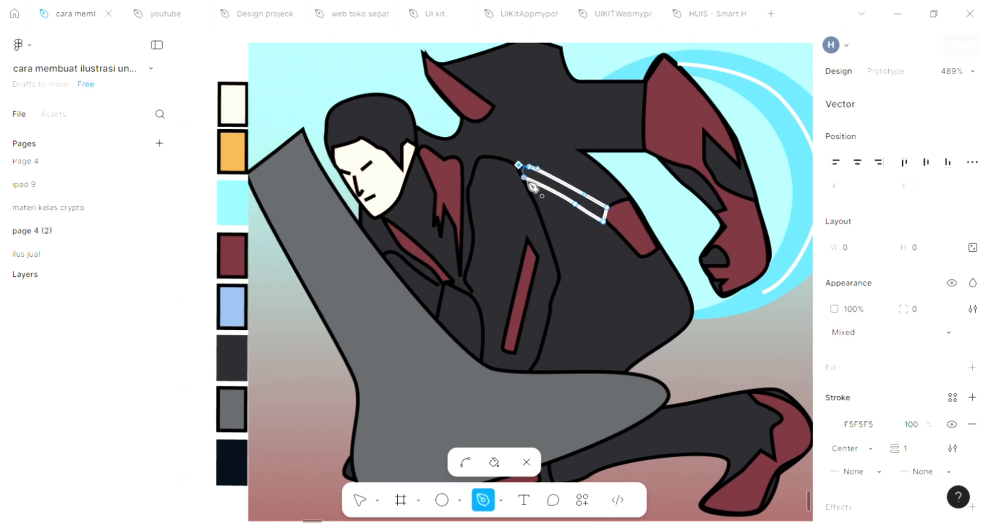
{"action": "left_click", "coordinate": [526, 179]}
Step: Set the strip's stroke to black 000000 sampled from the sleeve outline and fill the strip with D9D9D9
{"action": "key", "text": "i"}
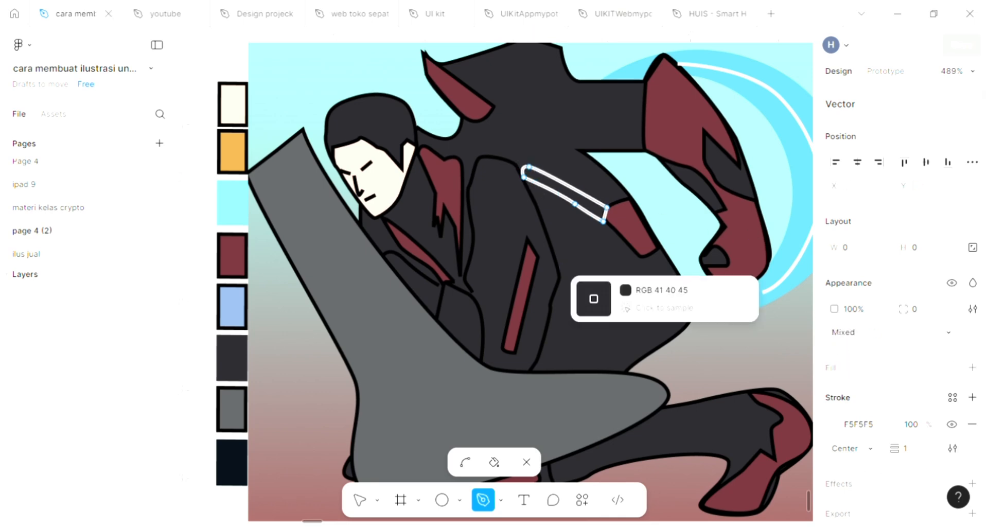
{"action": "left_click", "coordinate": [556, 255]}
{"action": "key", "text": "Escape"}
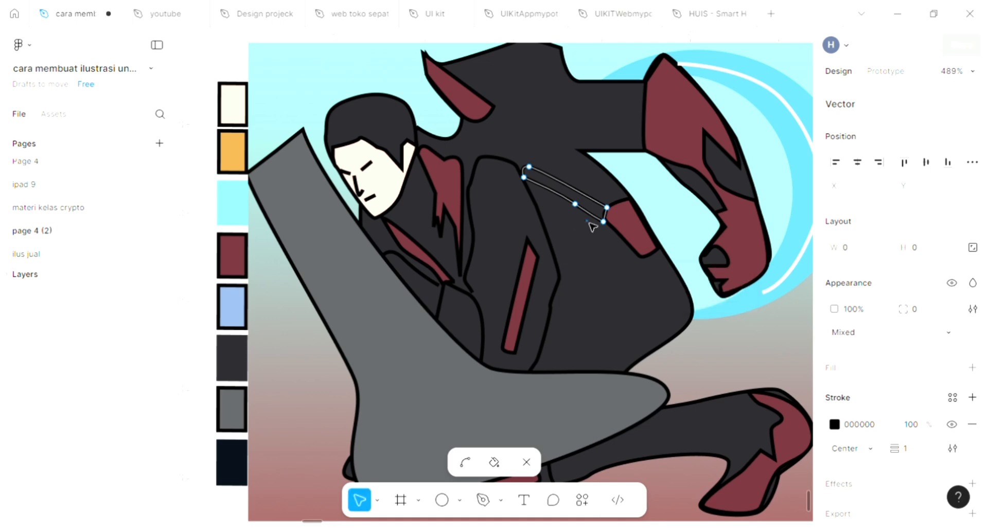
{"action": "key", "text": "Escape"}
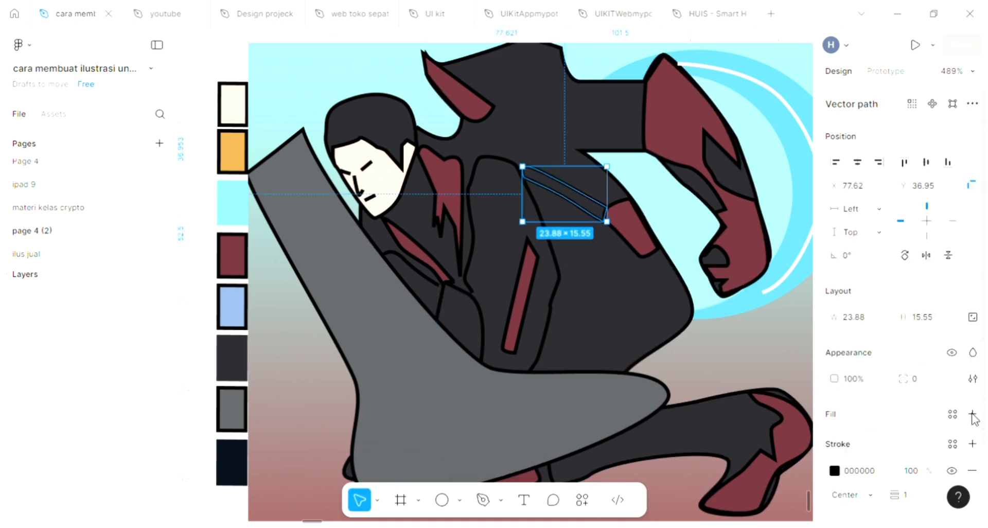
{"action": "left_click", "coordinate": [973, 416]}
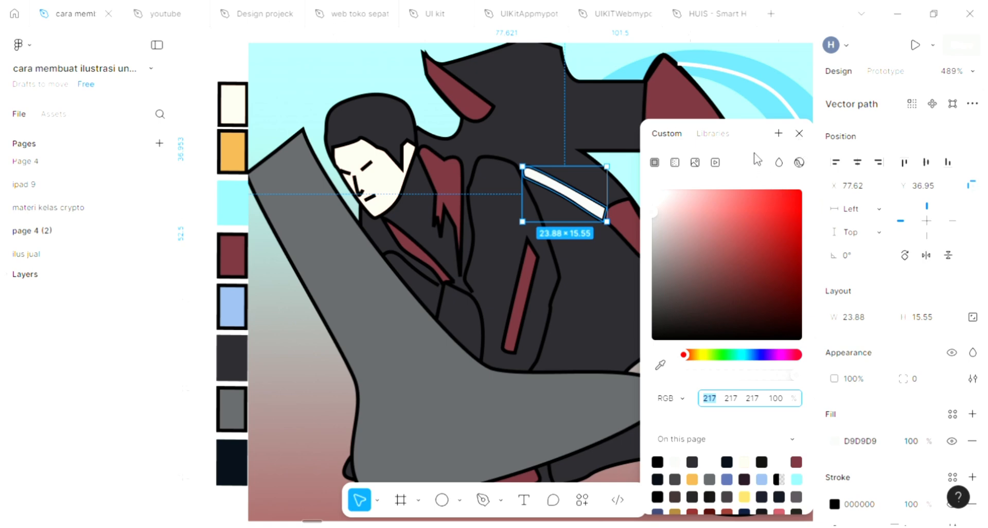
{"action": "left_click", "coordinate": [800, 133]}
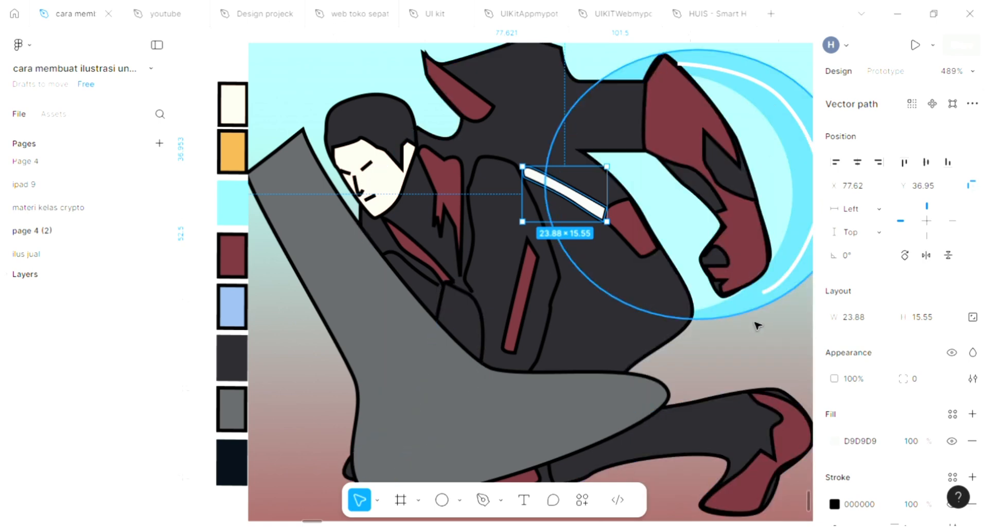
{"action": "left_click", "coordinate": [749, 348]}
Step: Draw a black fold line on the dark jacket from the sleeve edge at X 88, Y 70.5 diagonally down to X 109.5, Y 81
{"action": "scroll", "coordinate": [651, 261], "scroll_direction": "down", "scroll_amount": 2}
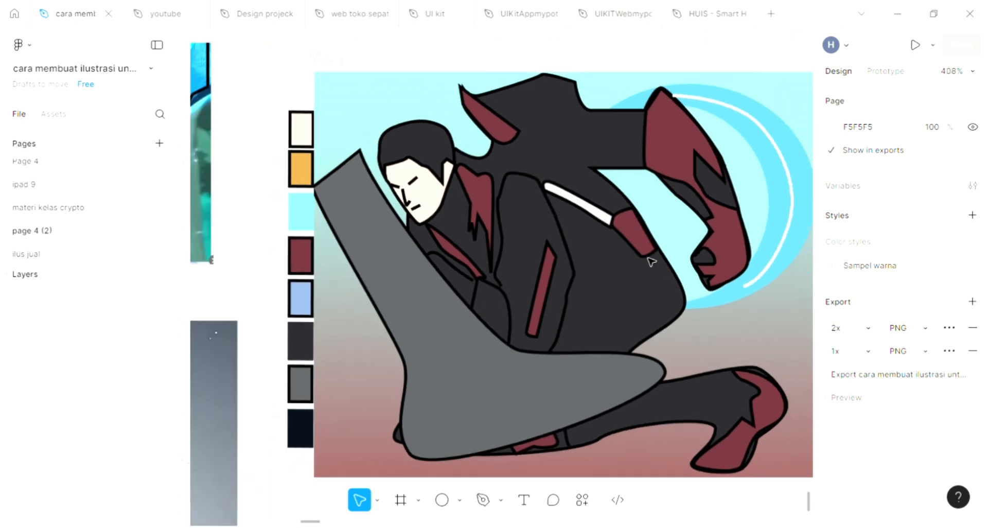
{"action": "scroll", "coordinate": [651, 266], "scroll_direction": "down", "scroll_amount": 2}
{"action": "scroll", "coordinate": [640, 296], "scroll_direction": "up", "scroll_amount": 1}
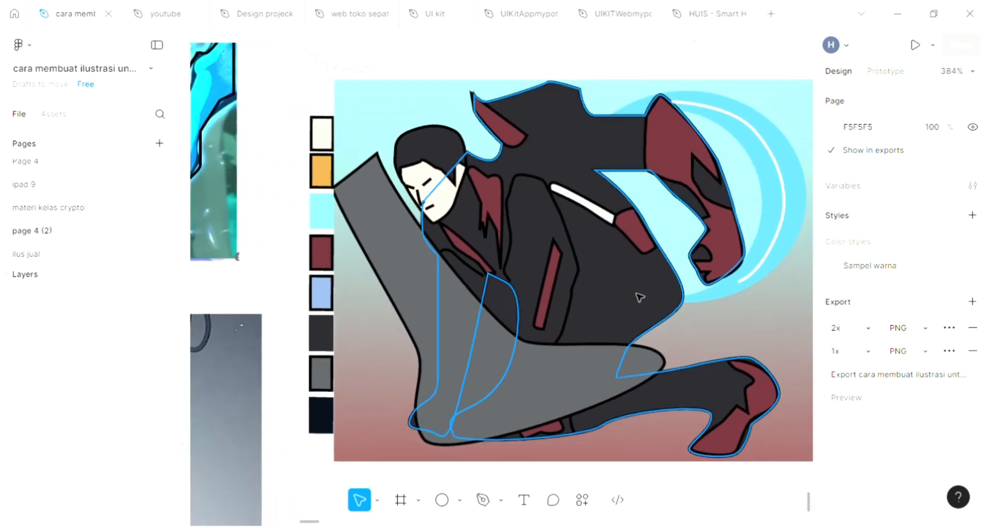
{"action": "scroll", "coordinate": [640, 298], "scroll_direction": "up", "scroll_amount": 1}
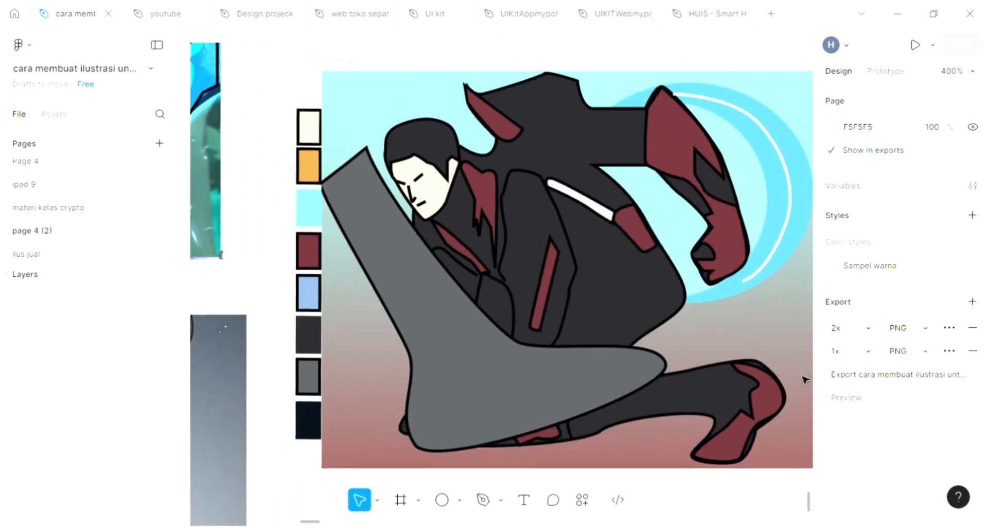
{"action": "key", "text": "p"}
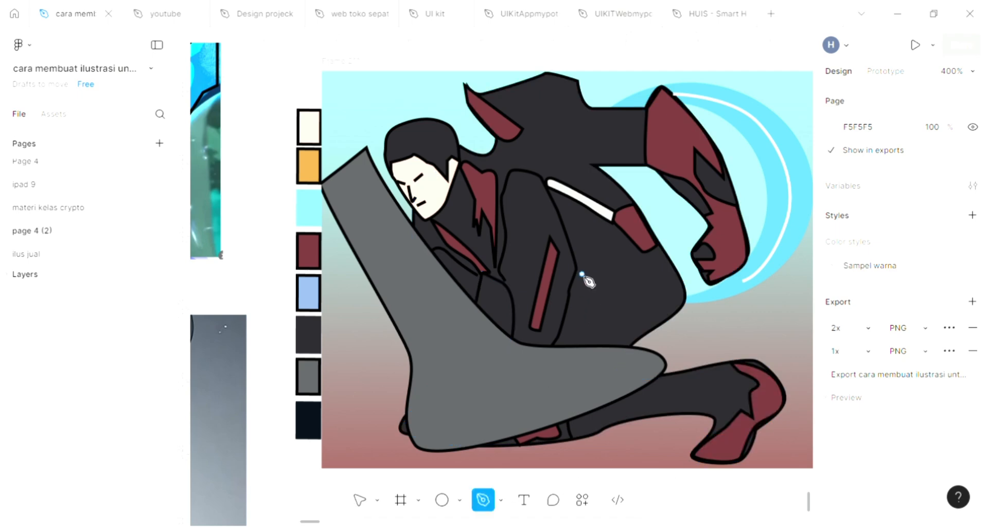
{"action": "left_click", "coordinate": [576, 276]}
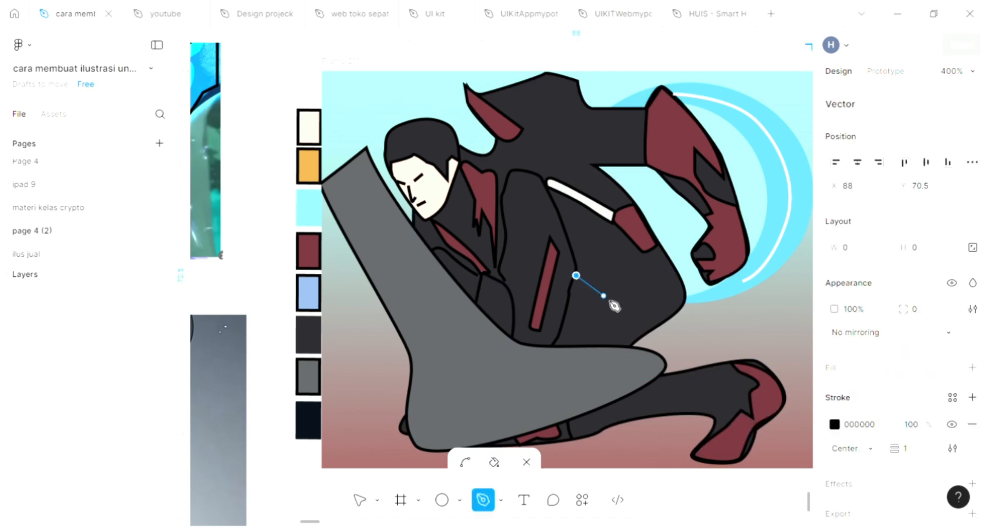
{"action": "left_click_drag", "start_coordinate": [638, 306], "coordinate": [671, 324]}
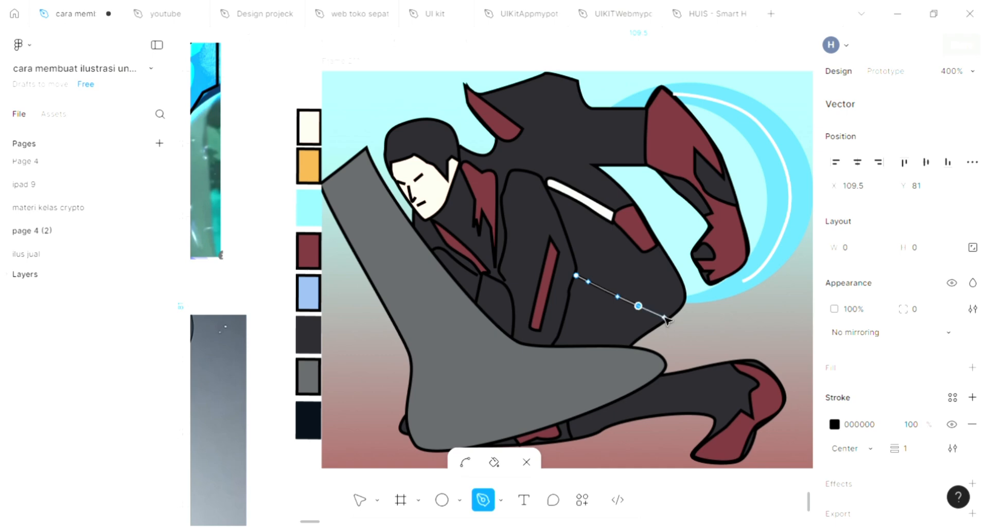
{"action": "key", "text": "Escape"}
{"action": "key", "text": "Escape"}
{"action": "key", "text": "Escape"}
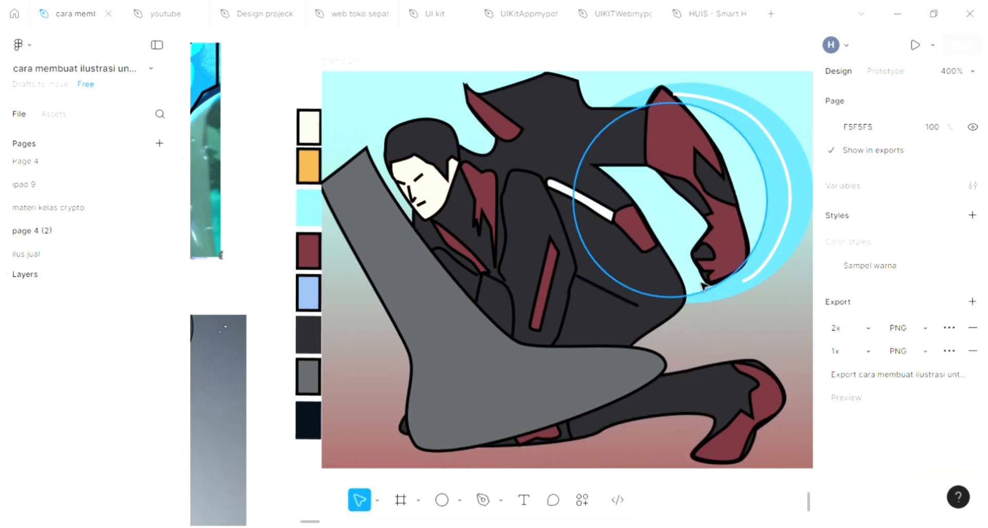
{"action": "scroll", "coordinate": [650, 185], "scroll_direction": "down", "scroll_amount": 2}
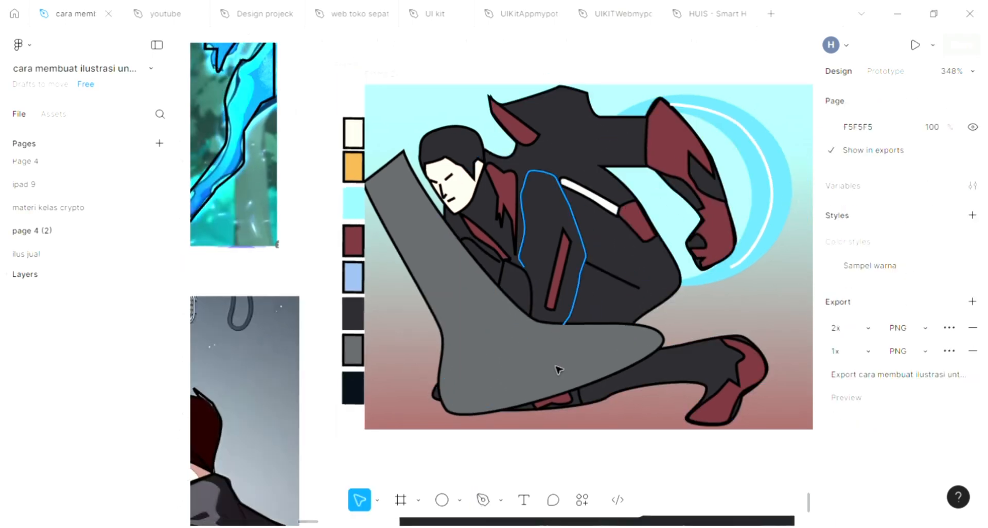
Step: Draw a closed jagged shape with the Pen tool inside the large grey foreground form, with spikes along its upper part and lower corner
{"action": "left_click", "coordinate": [483, 501]}
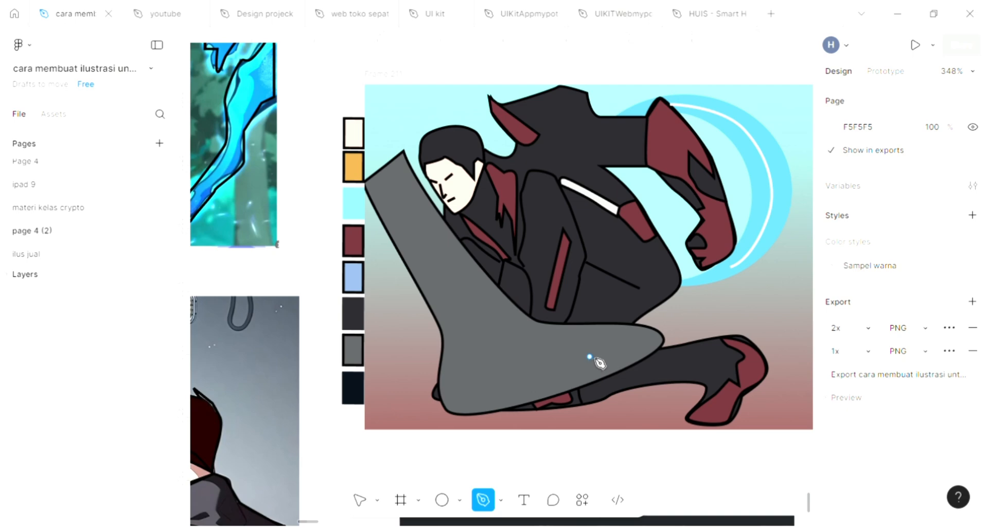
{"action": "left_click", "coordinate": [619, 343]}
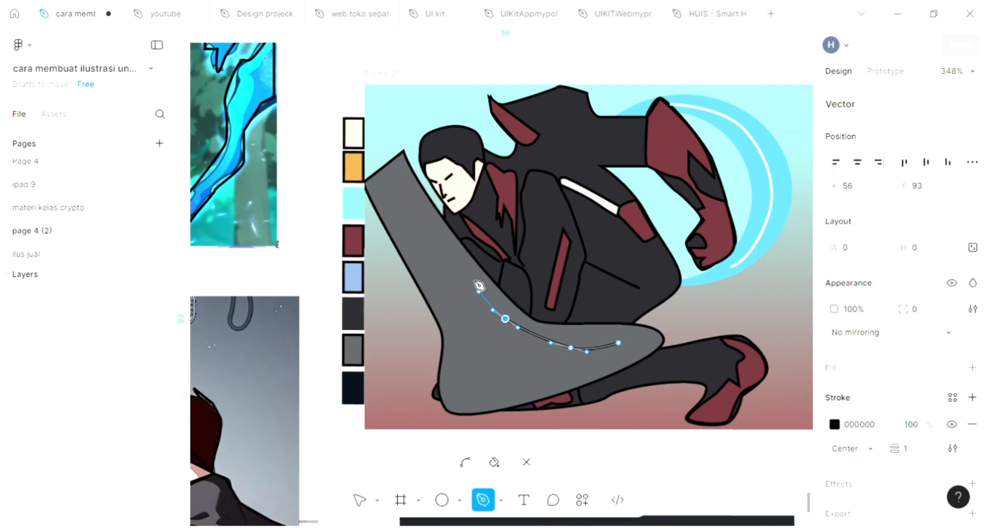
{"action": "left_click_drag", "start_coordinate": [471, 276], "coordinate": [494, 333]}
{"action": "left_click_drag", "start_coordinate": [441, 276], "coordinate": [405, 206]}
{"action": "left_click", "coordinate": [445, 372]}
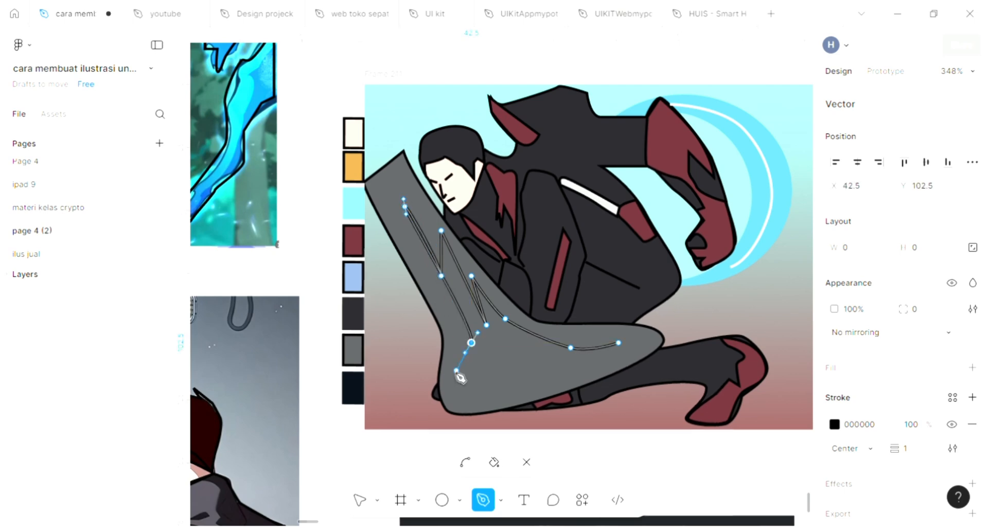
{"action": "left_click", "coordinate": [481, 372]}
{"action": "left_click", "coordinate": [460, 391]}
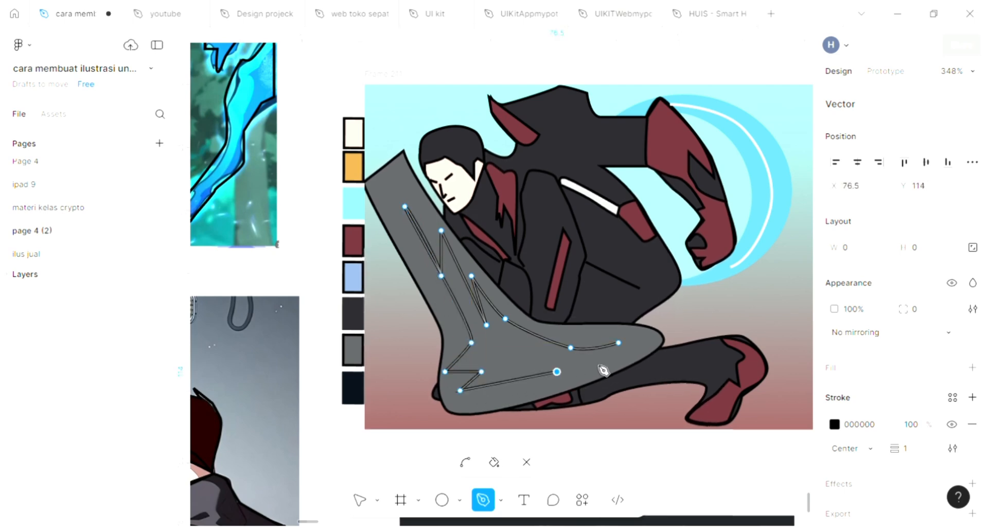
{"action": "left_click_drag", "start_coordinate": [557, 372], "coordinate": [588, 366]}
{"action": "left_click", "coordinate": [619, 344]}
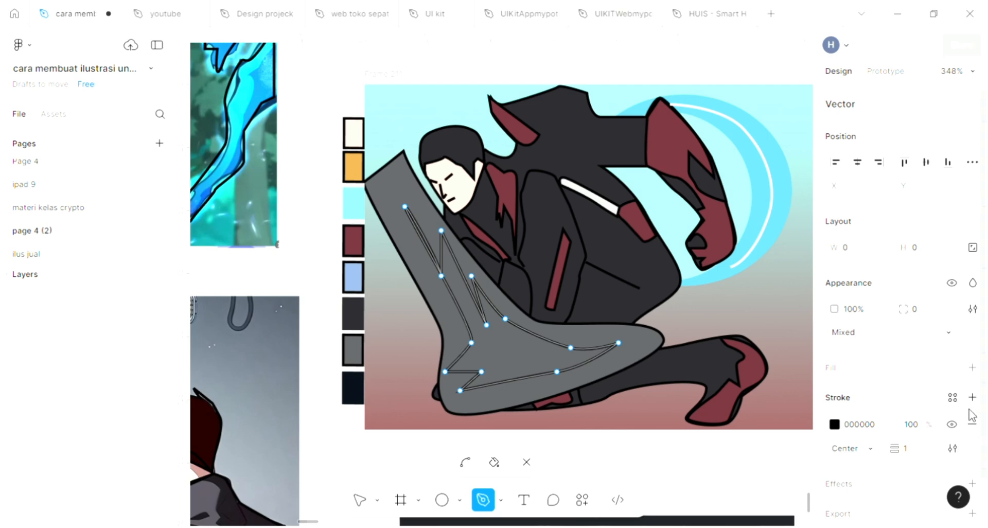
Step: Add a fill to the jagged shape and set it to 29282D sampled from the dark jacket
{"action": "left_click", "coordinate": [972, 368]}
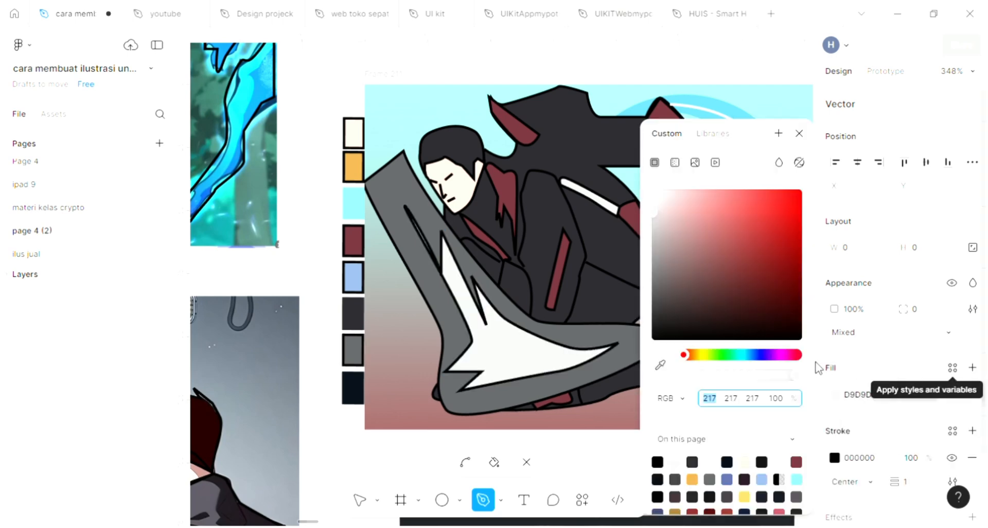
{"action": "left_click", "coordinate": [661, 366]}
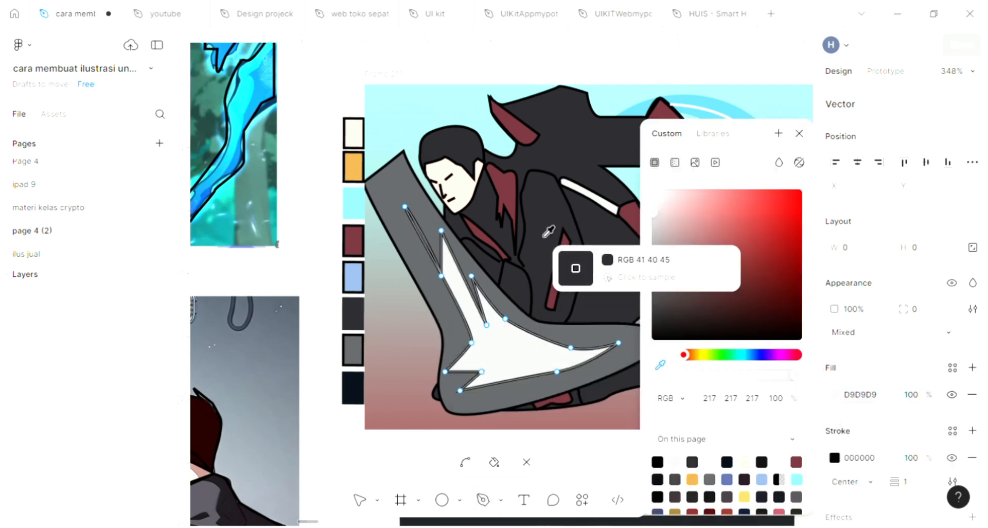
{"action": "left_click", "coordinate": [574, 267]}
{"action": "left_click", "coordinate": [800, 135]}
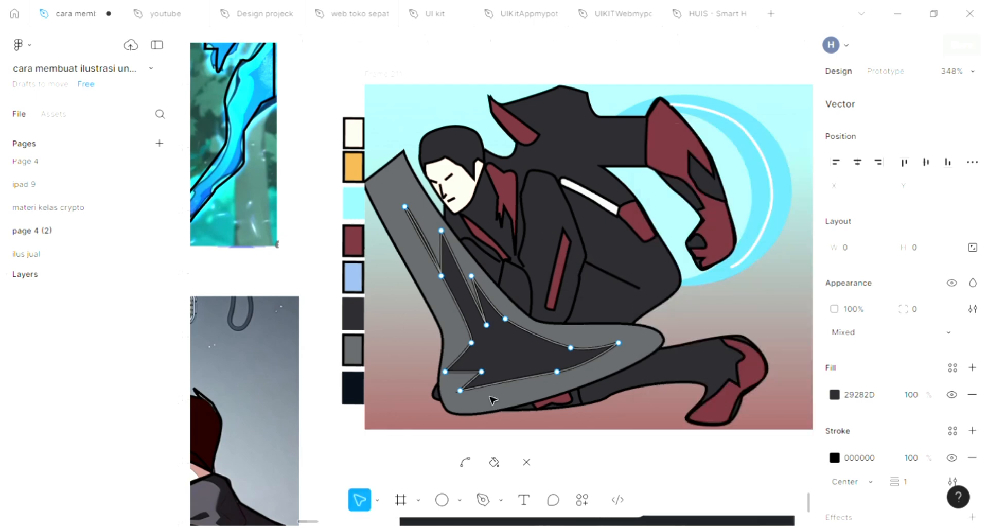
{"action": "key", "text": "Escape"}
{"action": "key", "text": "Escape"}
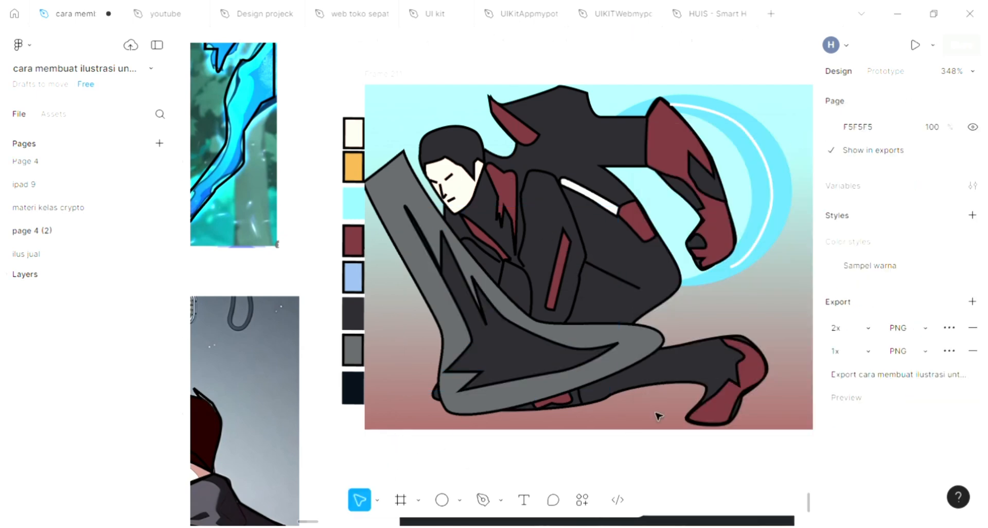
Step: Draw a black hooked inner-ear line about 1.94 × 4.33 inside the figure's ear with the Pen tool
{"action": "scroll", "coordinate": [541, 425], "scroll_direction": "up", "scroll_amount": 1}
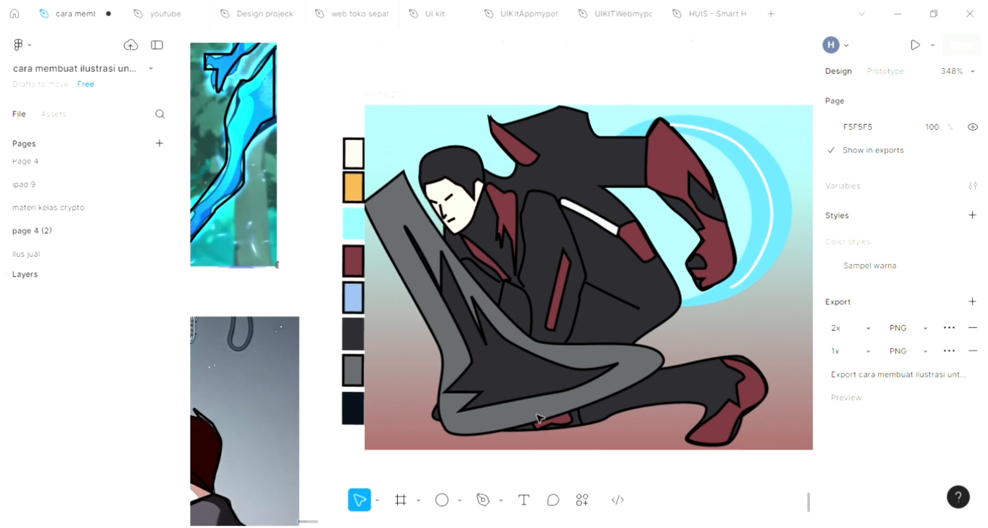
{"action": "scroll", "coordinate": [541, 416], "scroll_direction": "right", "scroll_amount": 2}
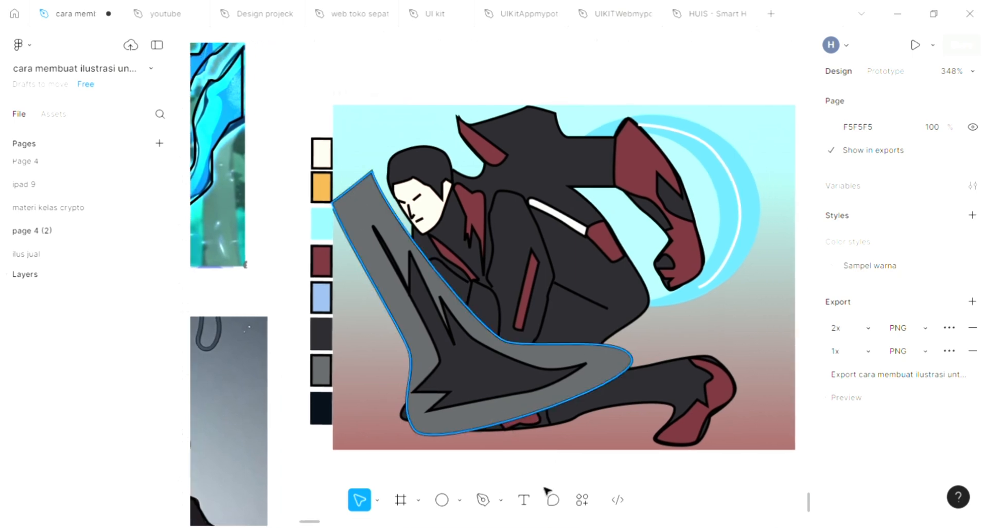
{"action": "key", "text": "p"}
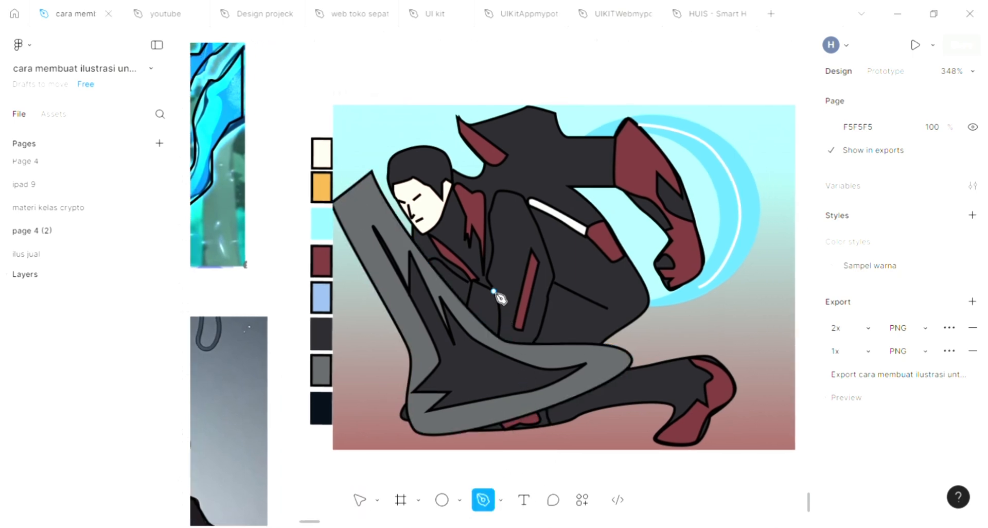
{"action": "scroll", "coordinate": [499, 297], "scroll_direction": "up", "scroll_amount": 5}
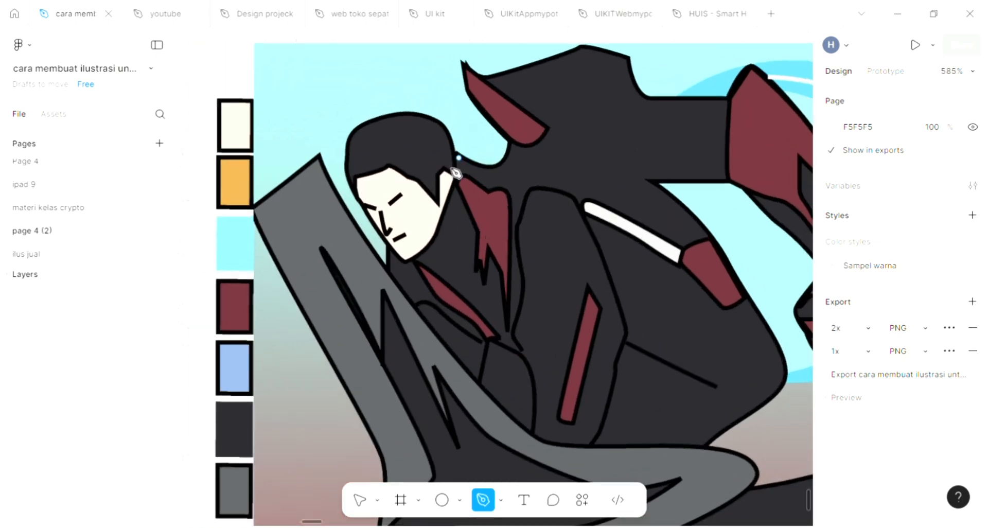
{"action": "scroll", "coordinate": [456, 173], "scroll_direction": "up", "scroll_amount": 6}
{"action": "left_click", "coordinate": [501, 212]}
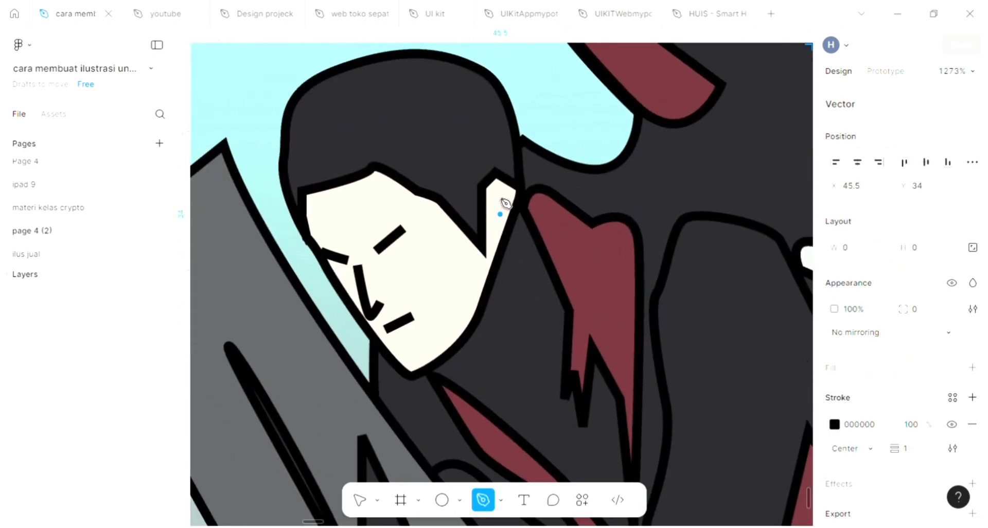
{"action": "key", "text": "Escape"}
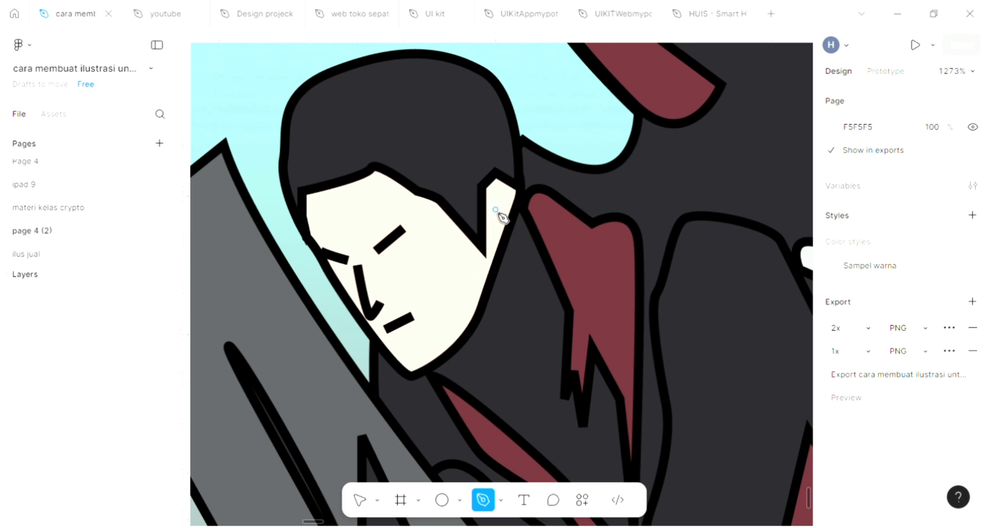
{"action": "left_click", "coordinate": [495, 209]}
{"action": "left_click", "coordinate": [497, 192]}
{"action": "left_click", "coordinate": [511, 186]}
{"action": "left_click", "coordinate": [510, 196]}
{"action": "left_click", "coordinate": [507, 204]}
{"action": "left_click", "coordinate": [500, 220]}
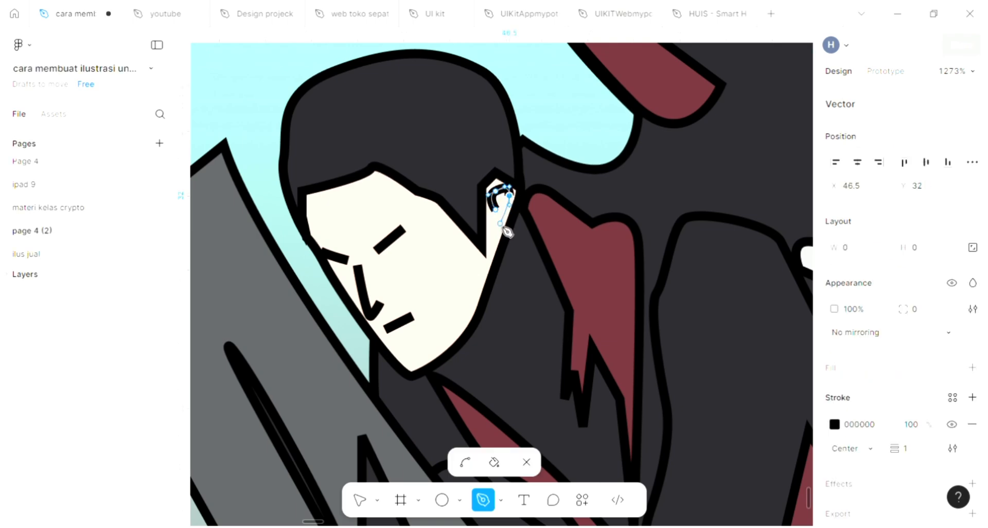
{"action": "left_click", "coordinate": [496, 227]}
{"action": "key", "text": "Escape"}
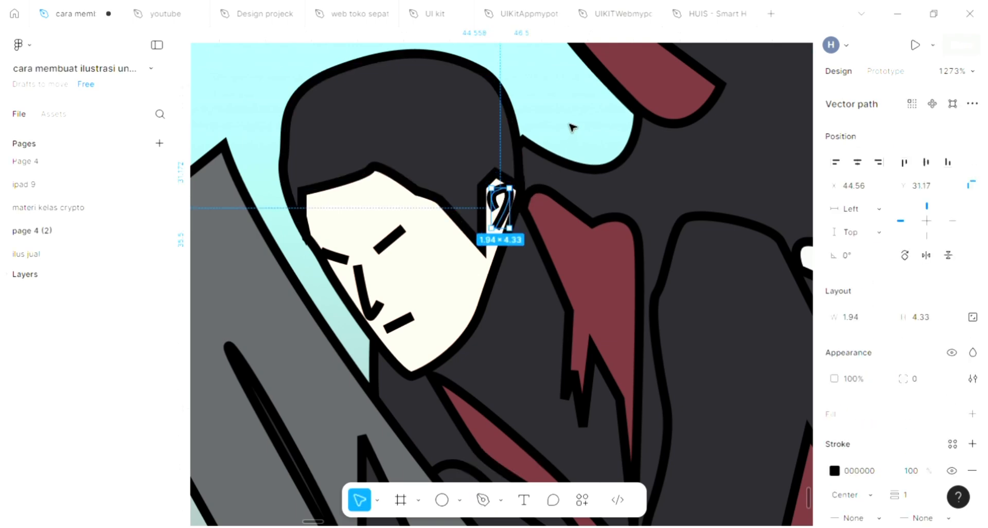
{"action": "key", "text": "Escape"}
Step: Draw a curved black hair strand about 10 × 6 from the hairline's peak at X 31 up towards the crown, ending at X 41
{"action": "key", "text": "p"}
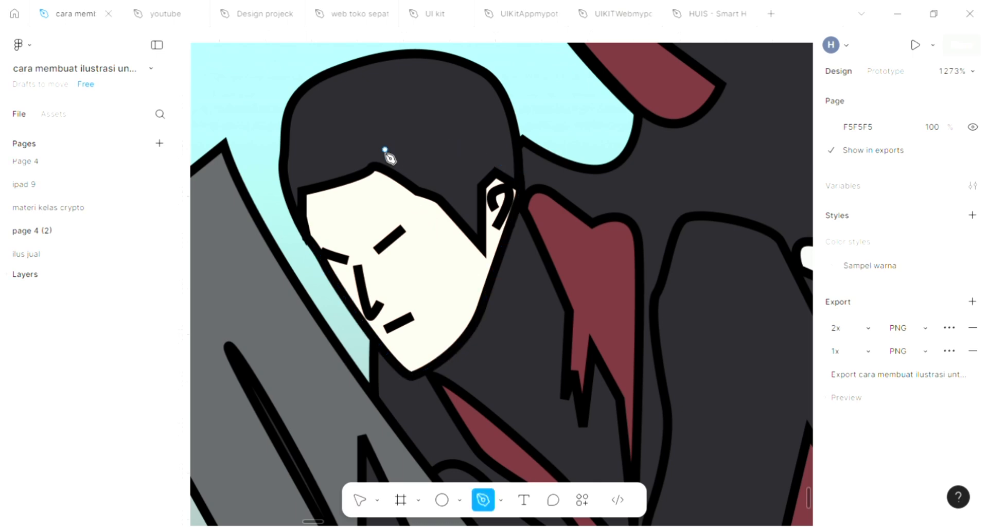
{"action": "left_click", "coordinate": [366, 163]}
{"action": "left_click_drag", "start_coordinate": [395, 126], "coordinate": [412, 112]}
{"action": "left_click", "coordinate": [458, 108]}
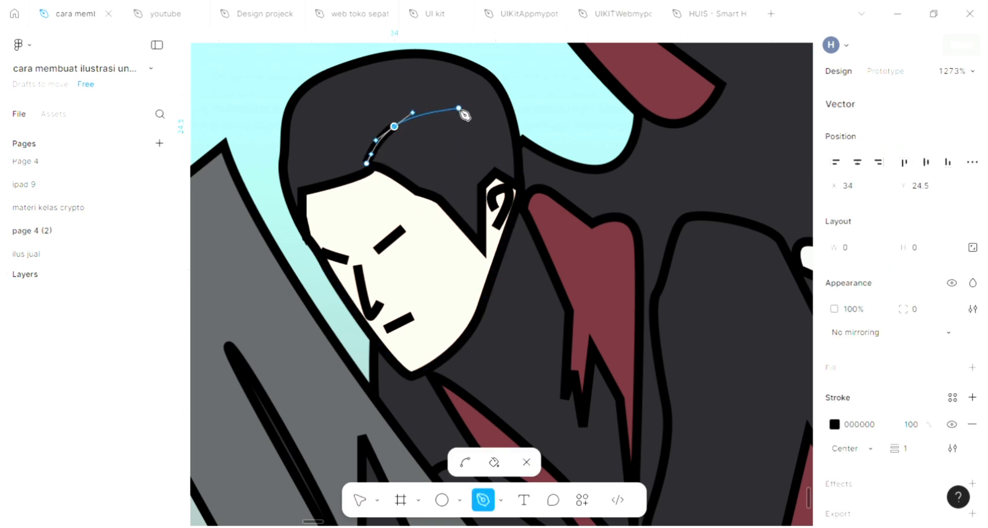
{"action": "key", "text": "Escape"}
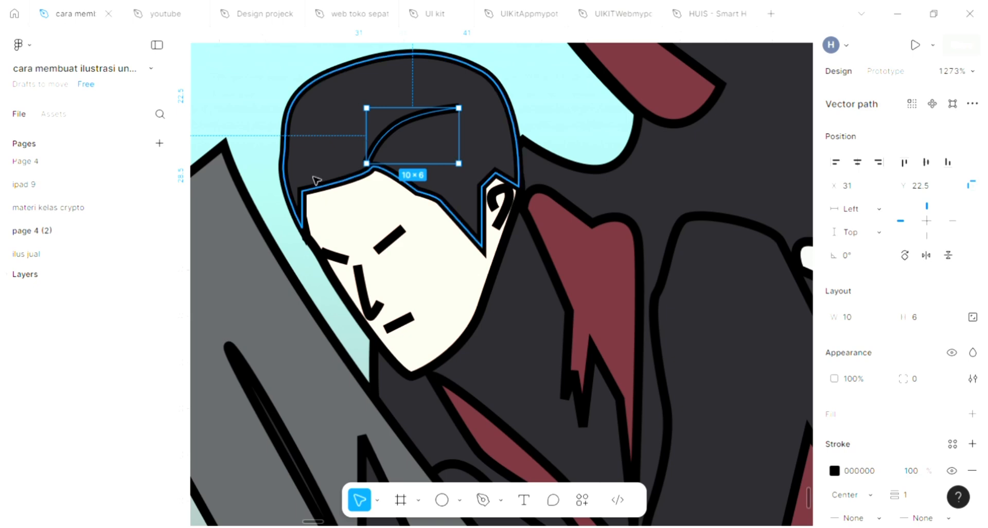
Step: Draw another curved black strand from the hairline's front corner through X 25.5, Y 24 up towards the top of the head
{"action": "key", "text": "p"}
{"action": "left_click_drag", "start_coordinate": [307, 192], "coordinate": [315, 121]}
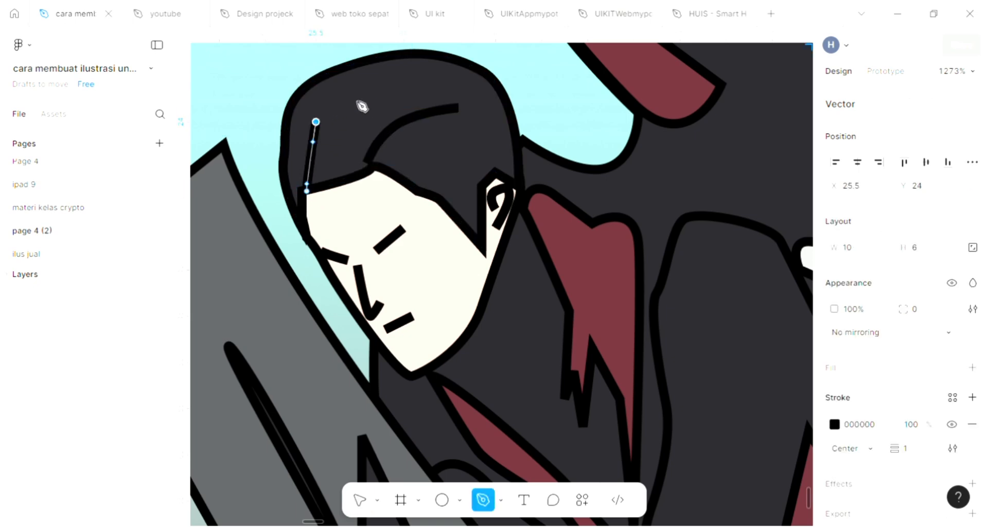
{"action": "left_click", "coordinate": [371, 94]}
{"action": "key", "text": "Escape"}
{"action": "left_click", "coordinate": [474, 177]}
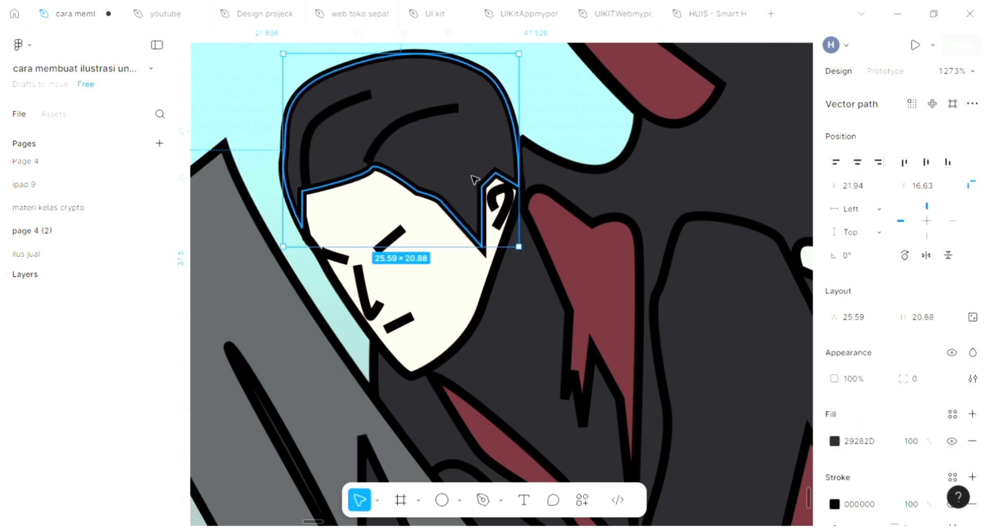
Step: Draw a third curved hair strand about 7.5 × 10.5 between the two existing strands, starting at the hairline at X 28
{"action": "scroll", "coordinate": [541, 130], "scroll_direction": "down", "scroll_amount": 3}
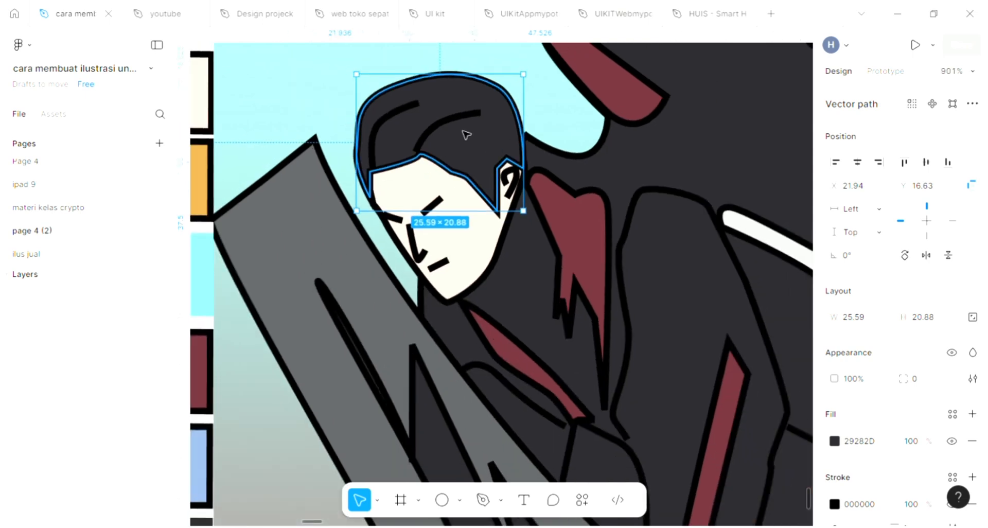
{"action": "key", "text": "Escape"}
{"action": "key", "text": "p"}
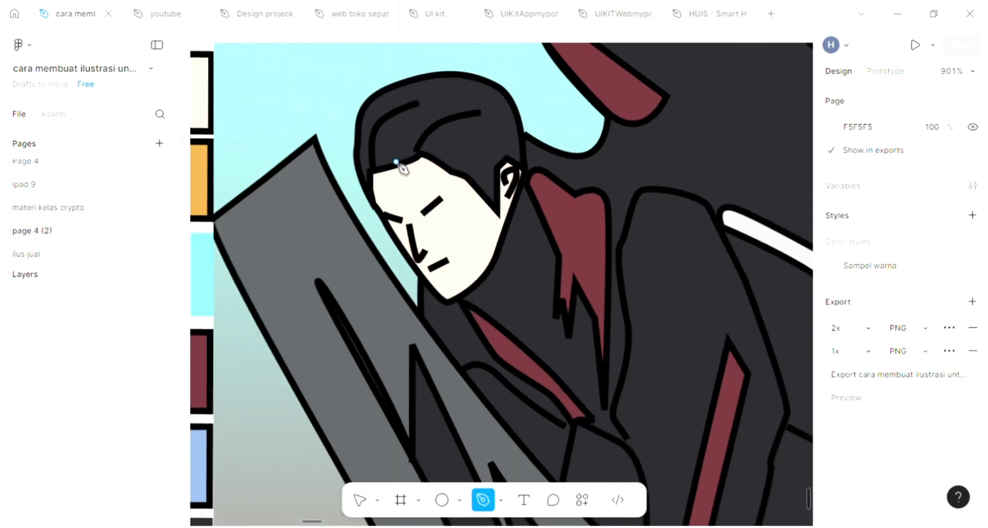
{"action": "left_click", "coordinate": [396, 161]}
{"action": "left_click_drag", "start_coordinate": [405, 129], "coordinate": [429, 103]}
{"action": "left_click", "coordinate": [446, 94]}
{"action": "key", "text": "Escape"}
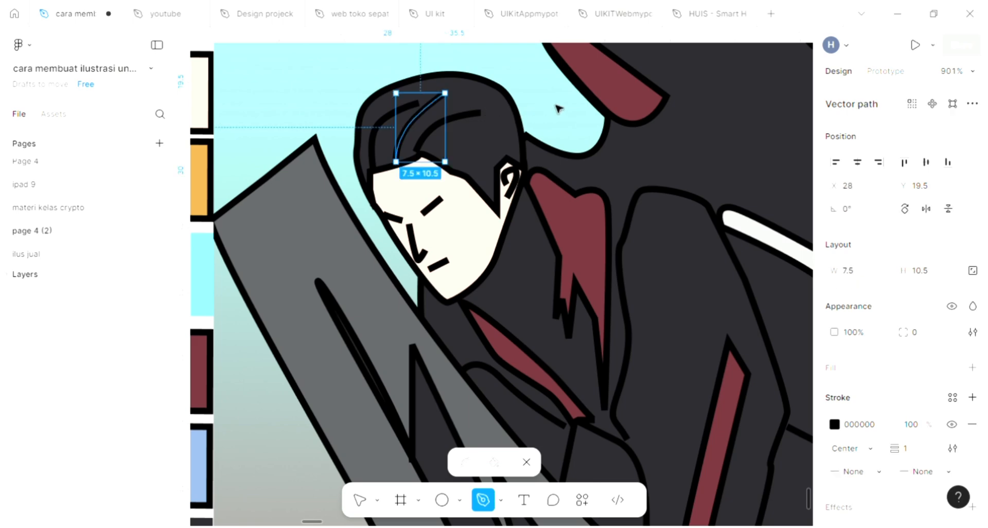
{"action": "key", "text": "Escape"}
{"action": "key", "text": "Escape"}
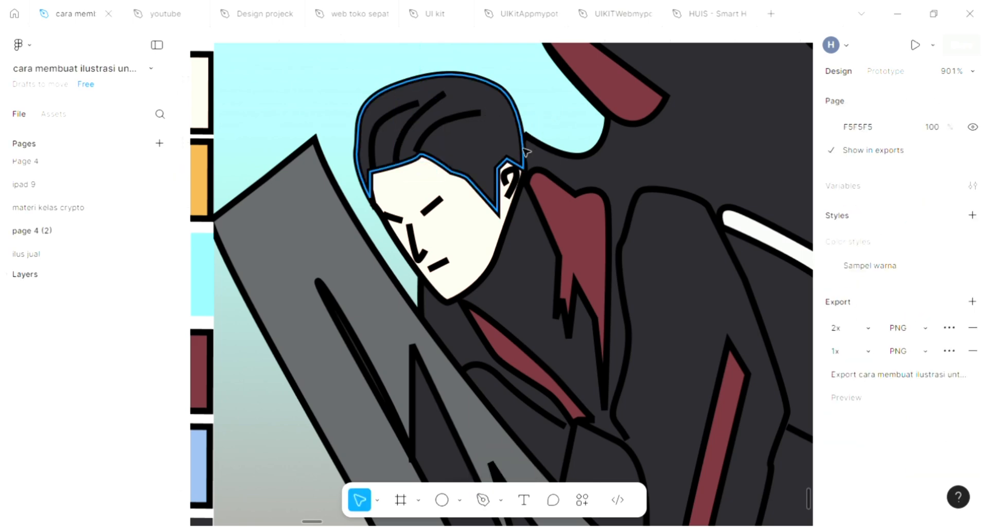
Step: Look over the illustration from the head and jacket down to the legs and across to the crescent
{"action": "scroll", "coordinate": [526, 152], "scroll_direction": "down", "scroll_amount": 1}
{"action": "scroll", "coordinate": [525, 152], "scroll_direction": "down", "scroll_amount": 6}
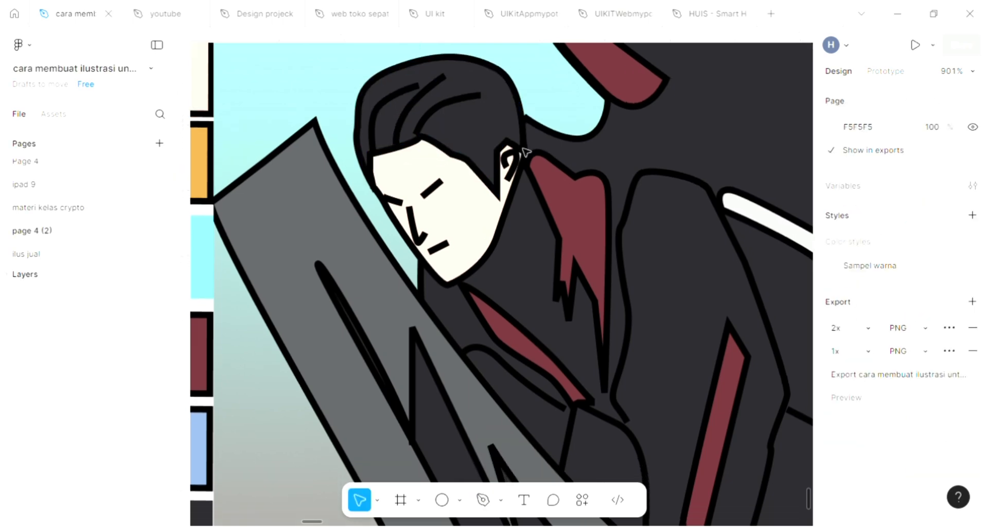
{"action": "scroll", "coordinate": [525, 151], "scroll_direction": "down", "scroll_amount": 8}
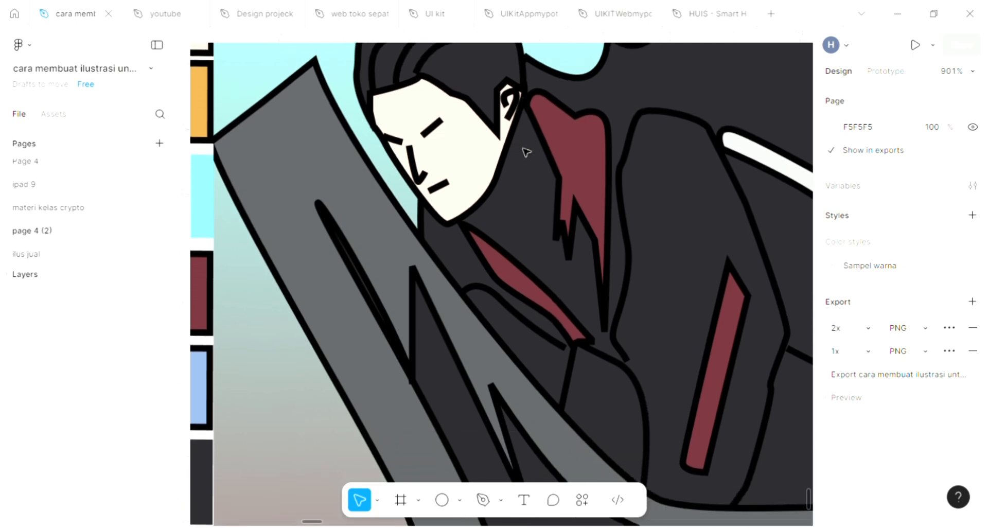
{"action": "scroll", "coordinate": [525, 152], "scroll_direction": "down", "scroll_amount": 5, "text": "ctrl"}
{"action": "scroll", "coordinate": [524, 152], "scroll_direction": "down", "scroll_amount": 3, "text": "ctrl"}
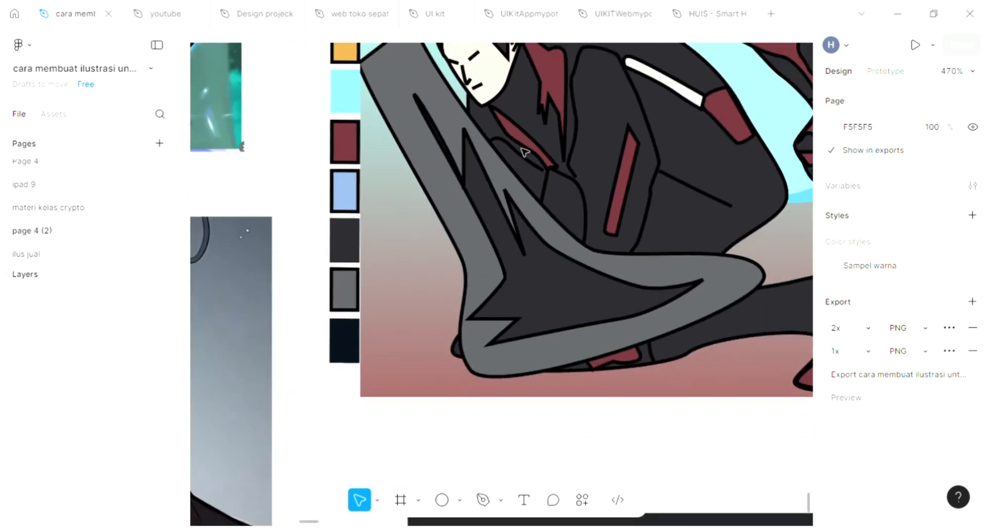
{"action": "scroll", "coordinate": [529, 176], "scroll_direction": "right", "scroll_amount": 3}
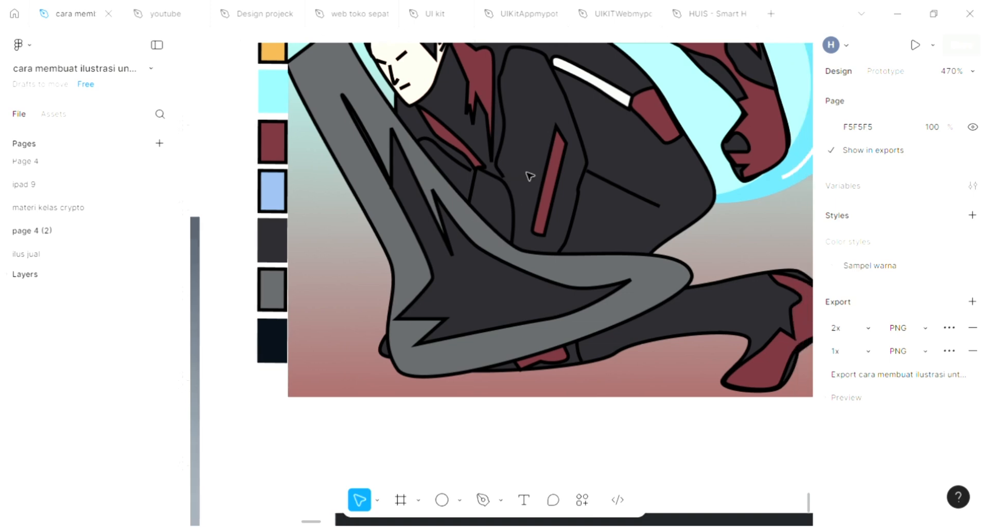
{"action": "scroll", "coordinate": [552, 247], "scroll_direction": "right", "scroll_amount": 3}
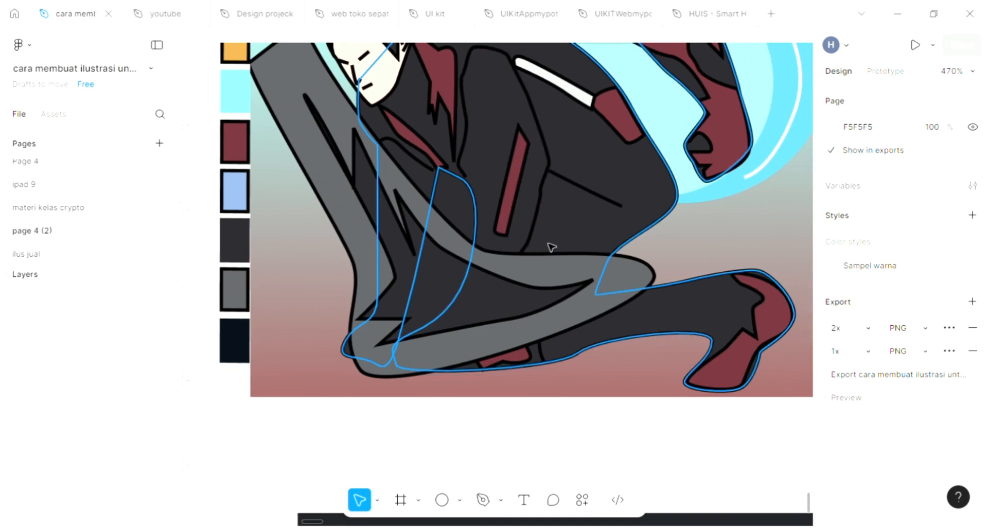
{"action": "scroll", "coordinate": [563, 242], "scroll_direction": "up", "scroll_amount": 2}
{"action": "scroll", "coordinate": [569, 242], "scroll_direction": "right", "scroll_amount": 2}
{"action": "scroll", "coordinate": [569, 242], "scroll_direction": "up", "scroll_amount": 3}
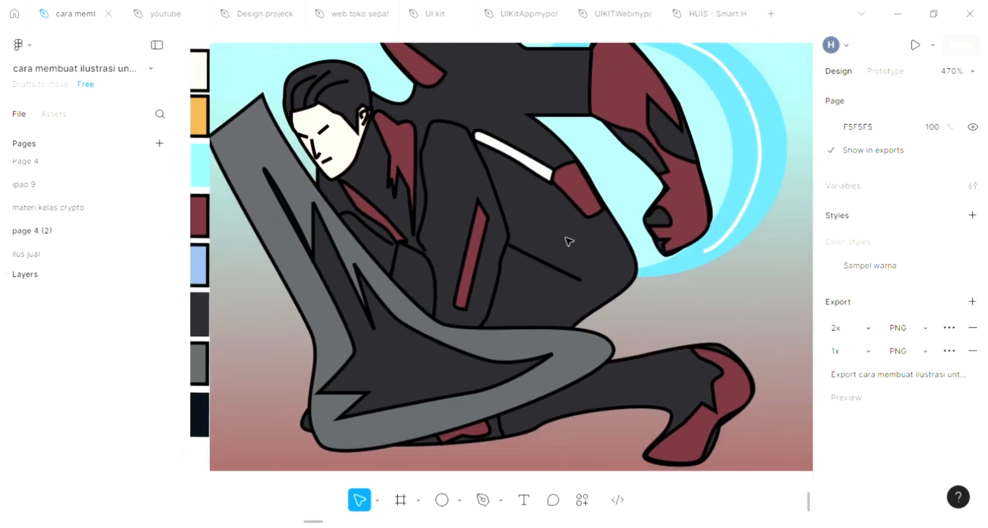
{"action": "scroll", "coordinate": [569, 242], "scroll_direction": "left", "scroll_amount": 1}
{"action": "scroll", "coordinate": [571, 243], "scroll_direction": "right", "scroll_amount": 2}
{"action": "scroll", "coordinate": [570, 243], "scroll_direction": "up", "scroll_amount": 2}
{"action": "scroll", "coordinate": [596, 276], "scroll_direction": "left", "scroll_amount": 1}
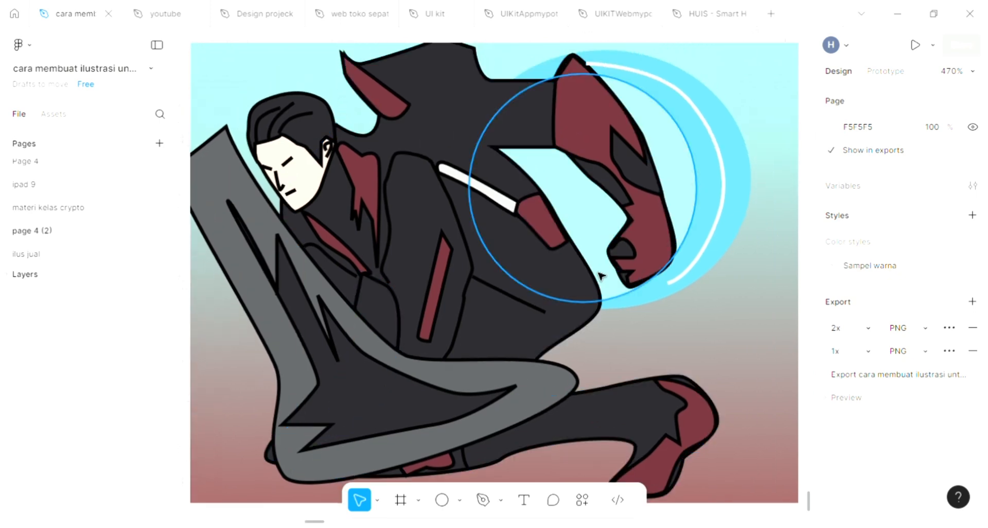
Step: Start a pen path beside the raised forearm at X 154, Y 41.5, with a first segment to X 146.5, Y 38
{"action": "left_click", "coordinate": [488, 505]}
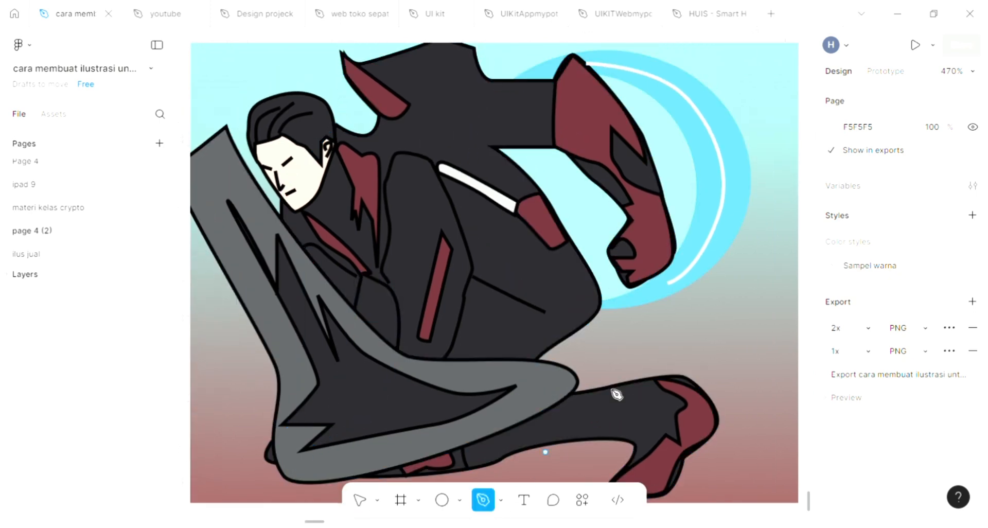
{"action": "scroll", "coordinate": [698, 157], "scroll_direction": "up", "scroll_amount": 2}
{"action": "left_click", "coordinate": [697, 184]}
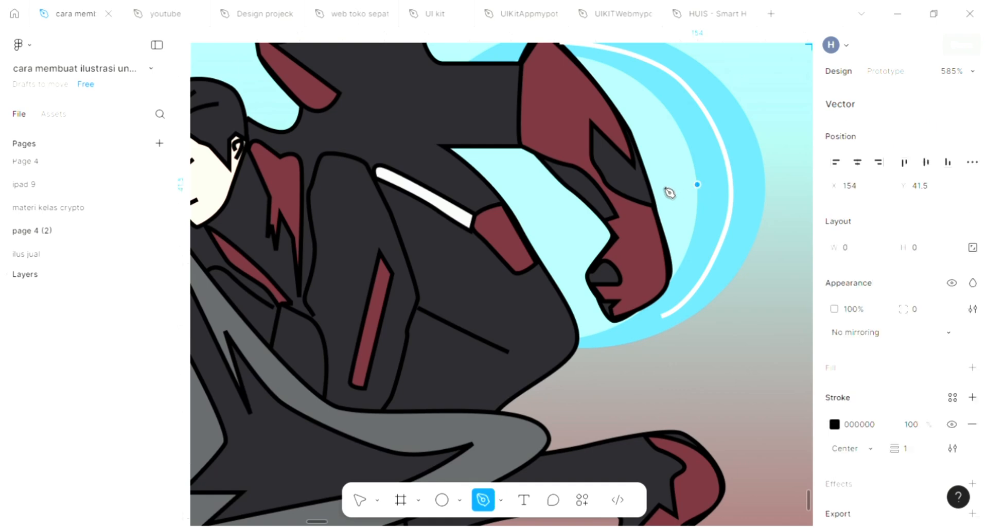
{"action": "left_click", "coordinate": [664, 170]}
{"action": "left_click", "coordinate": [635, 170]}
{"action": "left_click", "coordinate": [613, 185]}
{"action": "left_click", "coordinate": [582, 172]}
{"action": "left_click", "coordinate": [568, 170]}
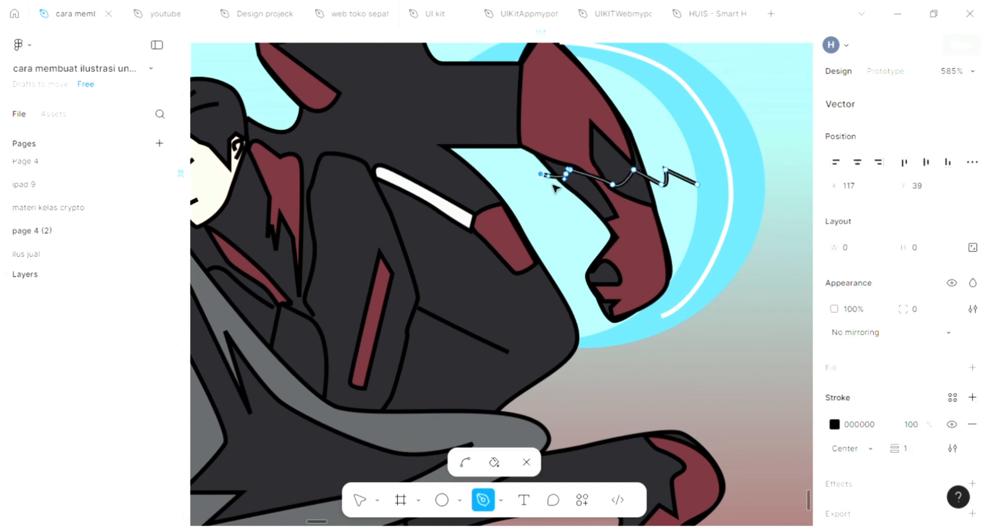
{"action": "left_click", "coordinate": [581, 218]}
{"action": "left_click", "coordinate": [584, 250]}
{"action": "left_click", "coordinate": [604, 250]}
{"action": "left_click", "coordinate": [612, 272]}
{"action": "left_click", "coordinate": [644, 250]}
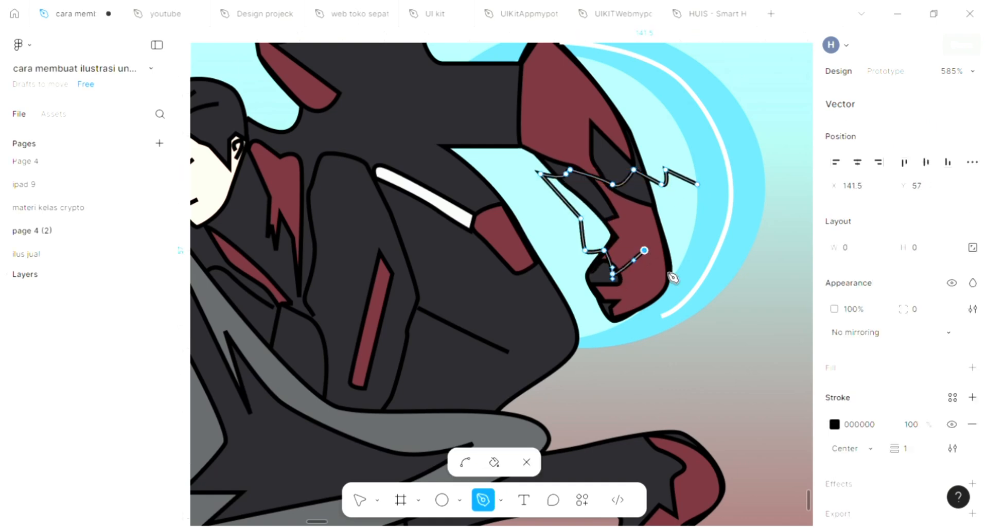
{"action": "left_click", "coordinate": [665, 270]}
{"action": "left_click", "coordinate": [666, 244]}
{"action": "left_click", "coordinate": [680, 250]}
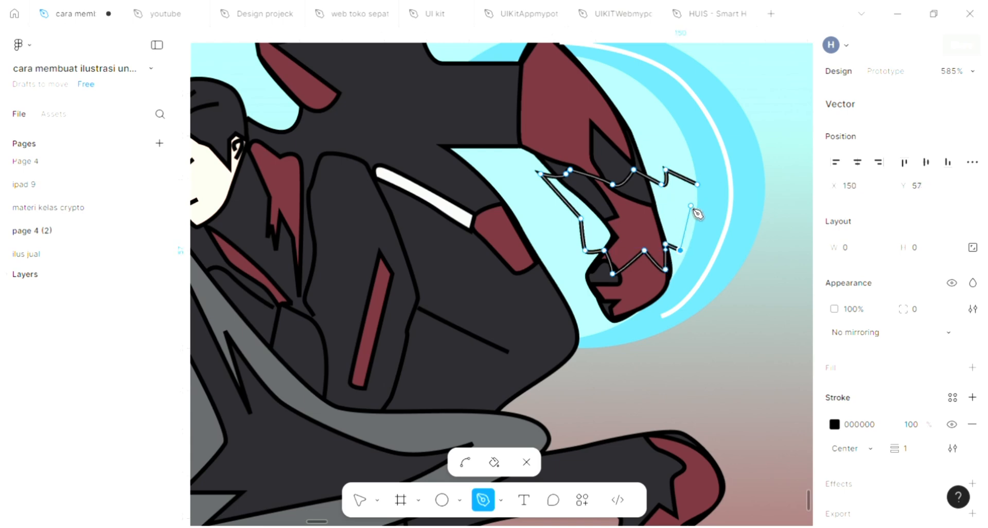
{"action": "key", "text": "Escape"}
{"action": "key", "text": "ctrl+z"}
{"action": "key", "text": "ctrl+z"}
{"action": "key", "text": "ctrl+z"}
{"action": "key", "text": "ctrl+z"}
{"action": "key", "text": "ctrl+z"}
{"action": "key", "text": "ctrl+z"}
{"action": "key", "text": "ctrl+z"}
{"action": "key", "text": "ctrl+z"}
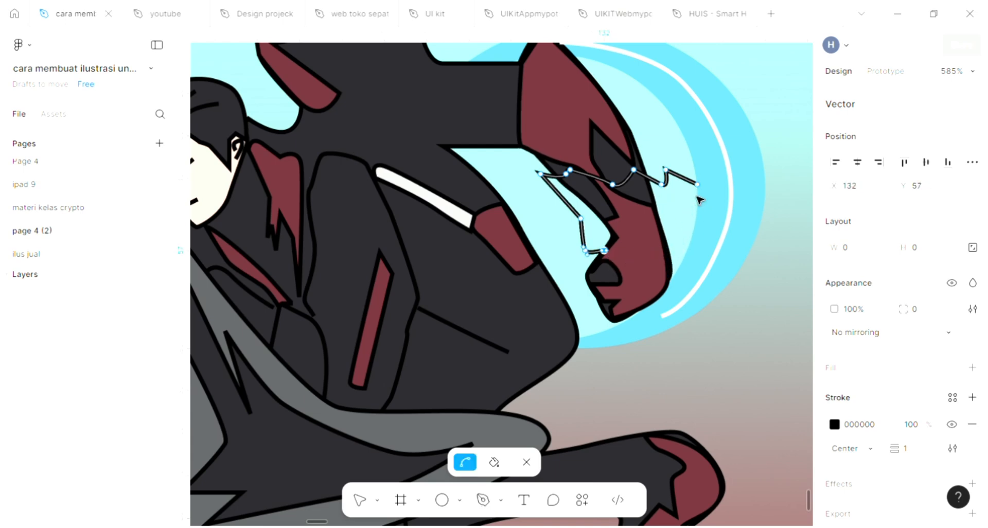
{"action": "key", "text": "ctrl+z"}
{"action": "key", "text": "ctrl+z"}
{"action": "key", "text": "ctrl+z"}
{"action": "key", "text": "ctrl+z"}
{"action": "key", "text": "ctrl+z"}
{"action": "key", "text": "ctrl+z"}
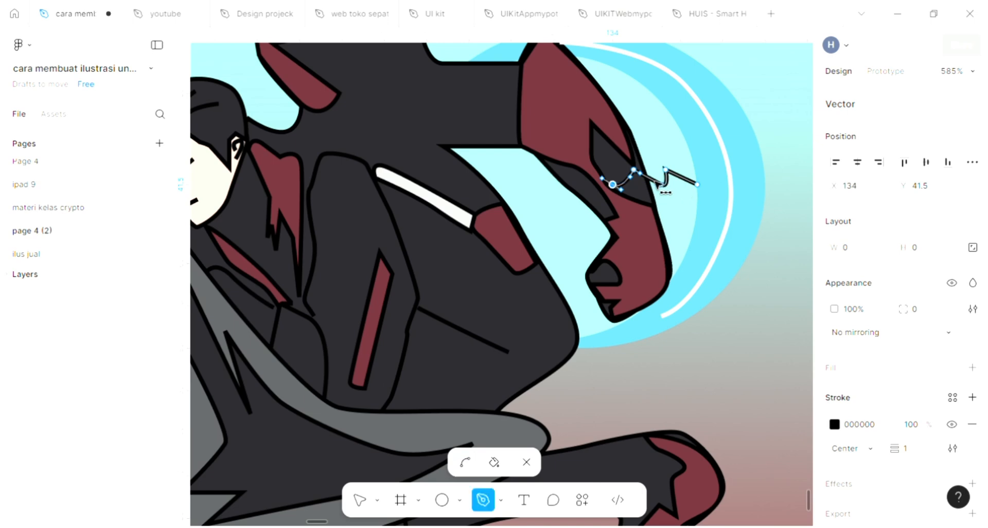
{"action": "key", "text": "ctrl+z"}
{"action": "key", "text": "ctrl+z"}
{"action": "key", "text": "ctrl+z"}
{"action": "key", "text": "ctrl+z"}
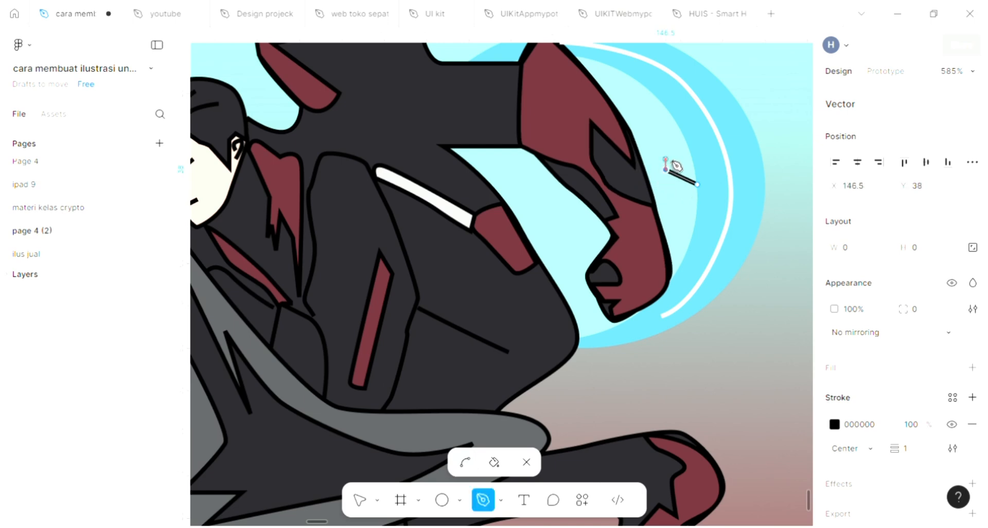
Step: Continue the path as a jagged upper edge across the raised forearm, with spikes on its inner side ending at X 125.5, Y 43
{"action": "left_click", "coordinate": [651, 148]}
{"action": "left_click", "coordinate": [632, 159]}
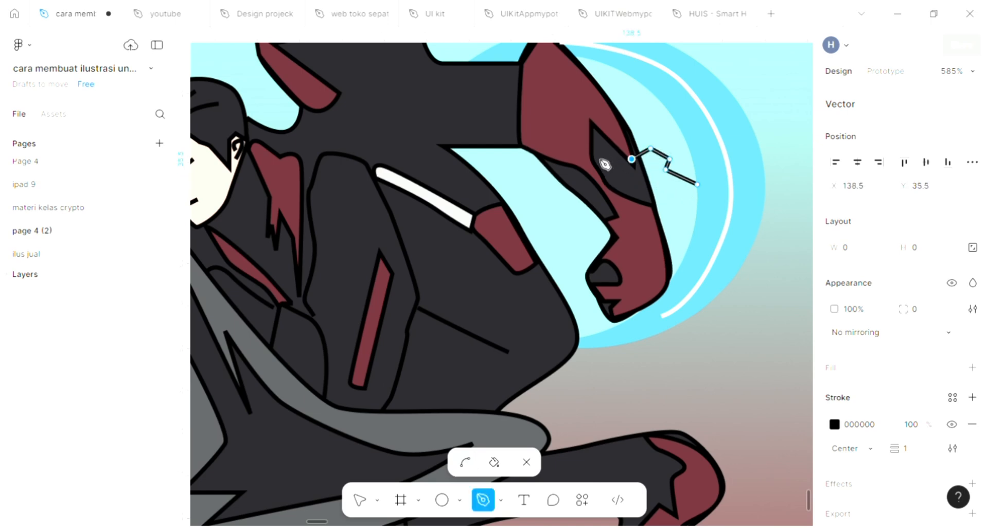
{"action": "left_click", "coordinate": [604, 145]}
{"action": "left_click", "coordinate": [598, 159]}
{"action": "left_click", "coordinate": [547, 164]}
{"action": "left_click", "coordinate": [565, 176]}
{"action": "left_click", "coordinate": [547, 184]}
{"action": "left_click", "coordinate": [577, 191]}
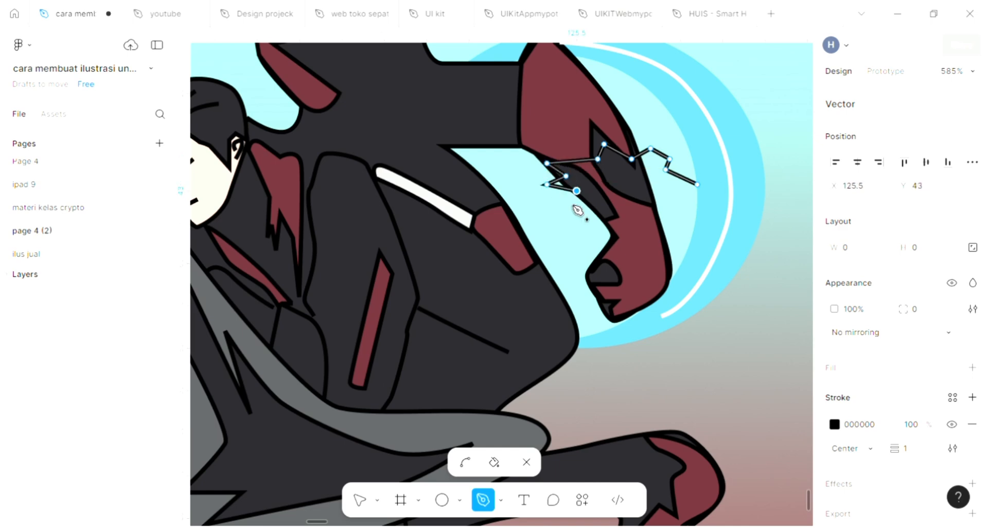
Step: Draw the jagged lower edge back across the forearm through X 154, Y 45 and close the shape, about 35.5 × 15.87 overall
{"action": "left_click", "coordinate": [566, 210]}
{"action": "left_click", "coordinate": [598, 210]}
{"action": "left_click_drag", "start_coordinate": [598, 185], "coordinate": [692, 200]}
{"action": "left_click", "coordinate": [632, 175]}
{"action": "left_click", "coordinate": [644, 200]}
{"action": "left_click", "coordinate": [679, 210]}
{"action": "left_click", "coordinate": [698, 199]}
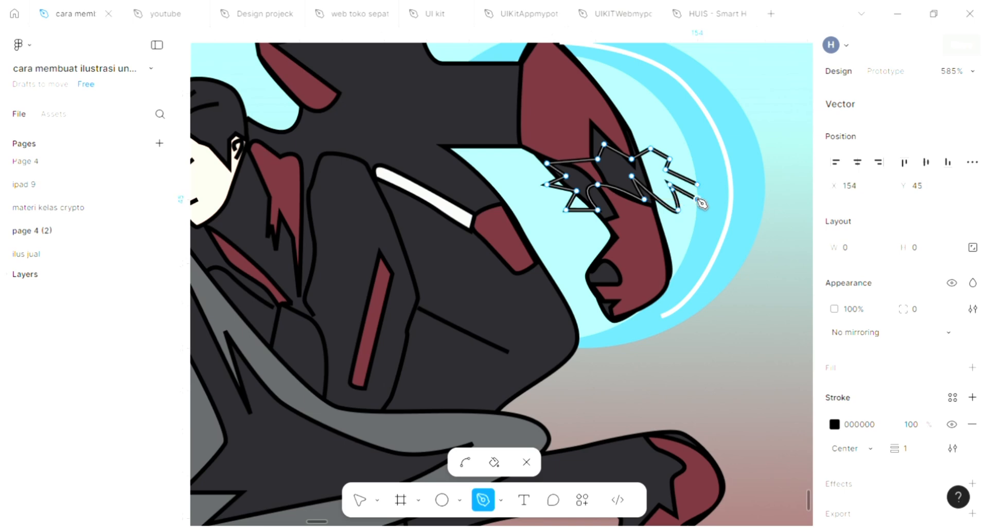
{"action": "left_click", "coordinate": [698, 184]}
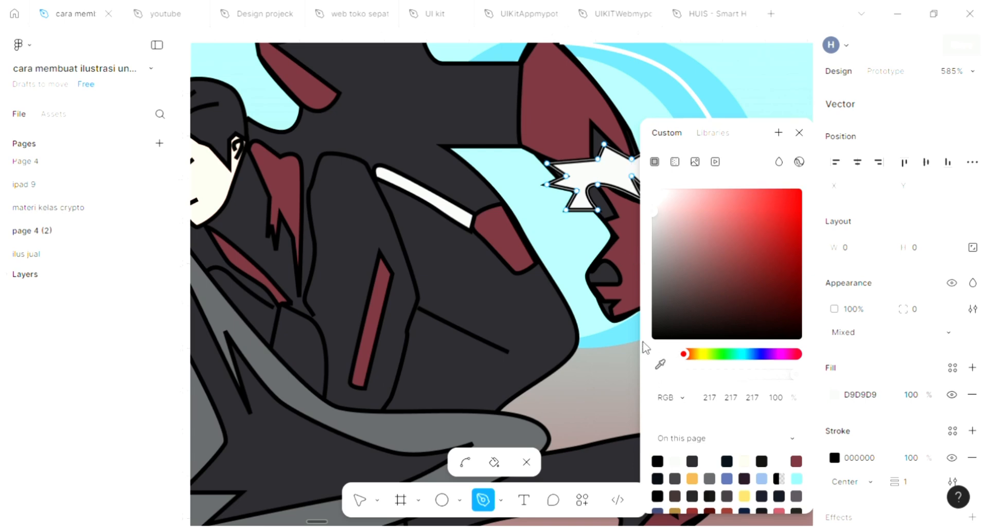
Step: Fill the jagged shape with the dark red 70313A sampled from the forearm
{"action": "left_click", "coordinate": [661, 364]}
{"action": "left_click", "coordinate": [626, 271]}
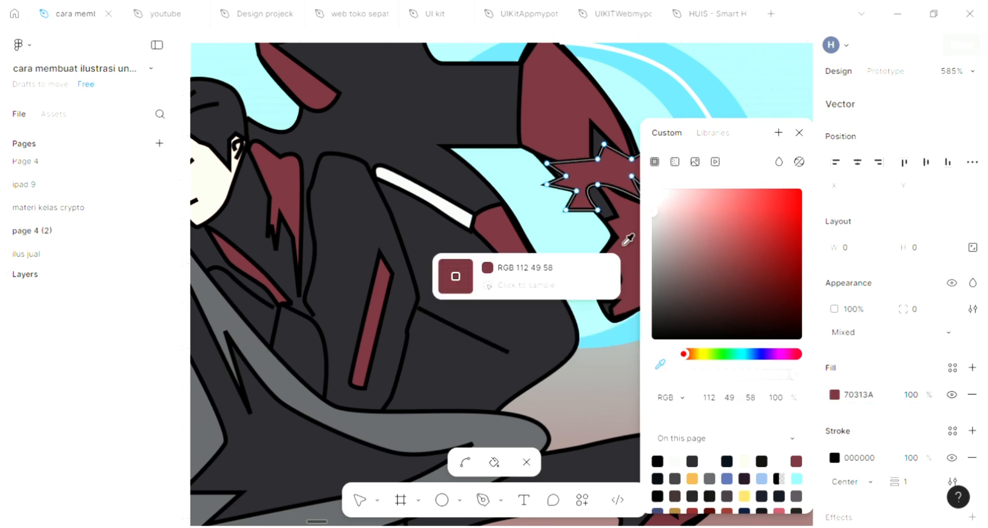
{"action": "left_click", "coordinate": [798, 133]}
{"action": "key", "text": "Escape"}
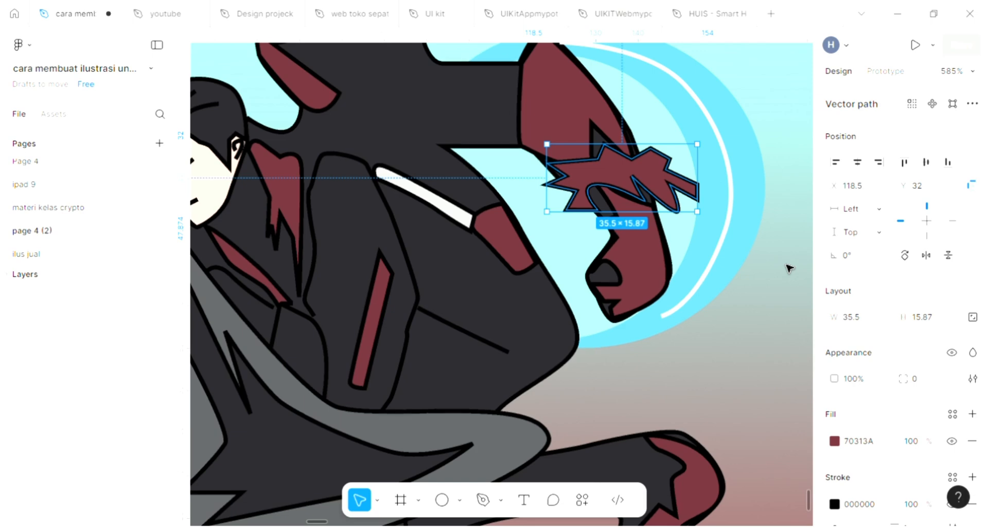
Step: Send the jagged red shape to the back of the stacking order
{"action": "key", "text": "ctrl+shift+bracketleft"}
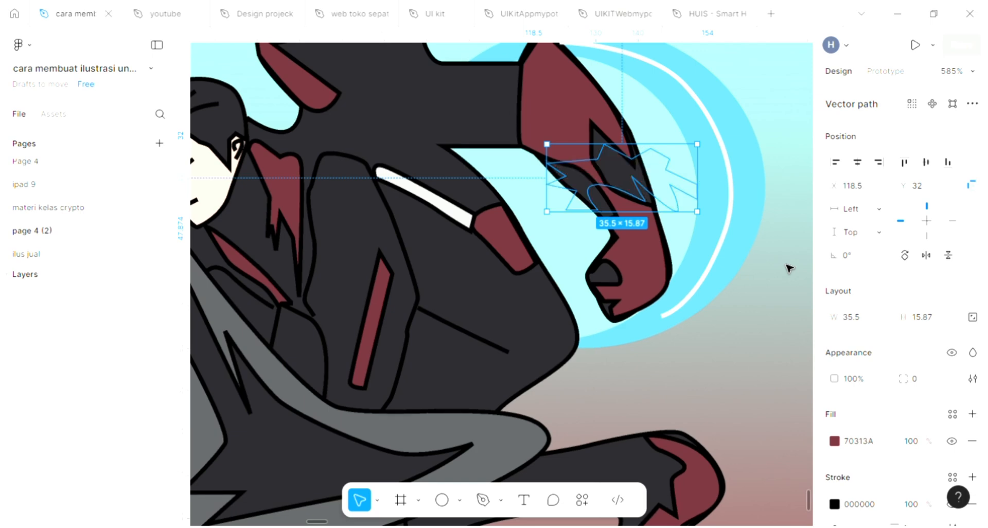
{"action": "key", "text": "ctrl+shift+bracketright"}
{"action": "key", "text": "ctrl+shift+bracketleft"}
Step: Move both ellipses of the blue crescent behind the jagged red shape
{"action": "left_click", "coordinate": [679, 136]}
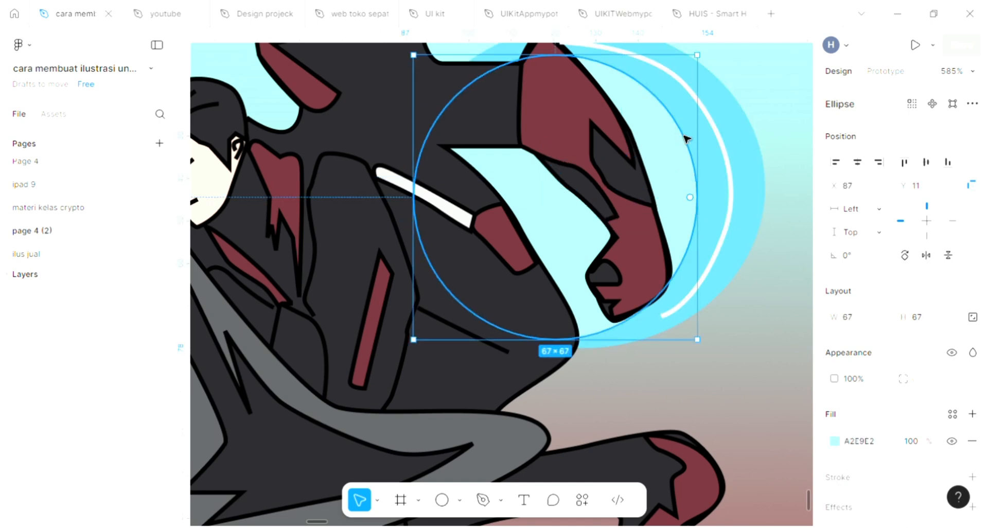
{"action": "left_click", "coordinate": [718, 158], "text": "shift"}
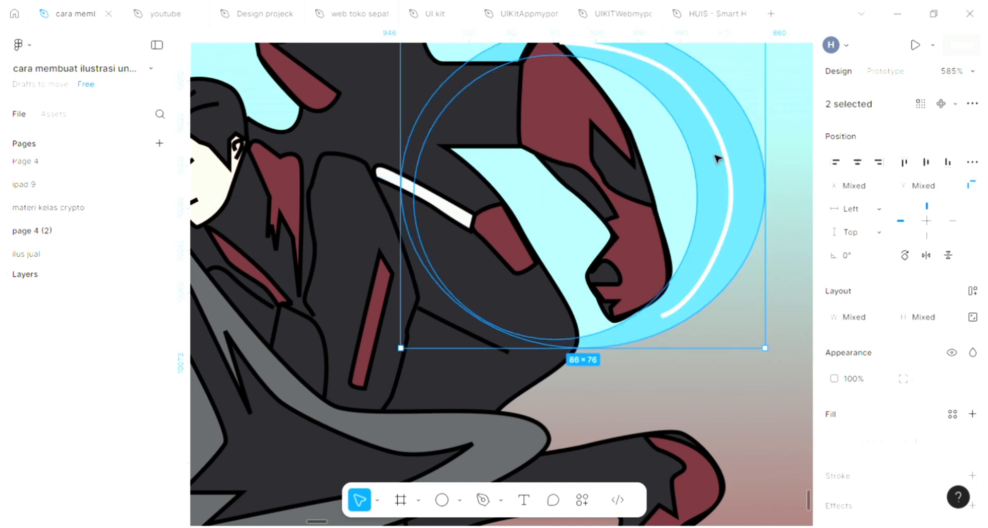
{"action": "key", "text": "ctrl+["}
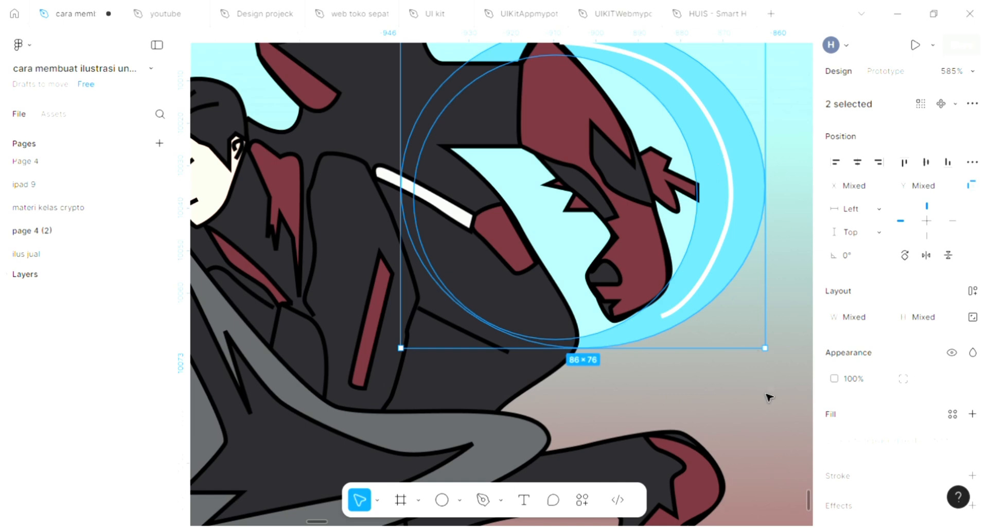
{"action": "left_click", "coordinate": [764, 386]}
Step: Extend the crescent's white highlight arc by moving its lower end to X 135, Y 76.5, and shift its upper end to X 123, Y 8
{"action": "scroll", "coordinate": [746, 370], "scroll_direction": "up", "scroll_amount": 1}
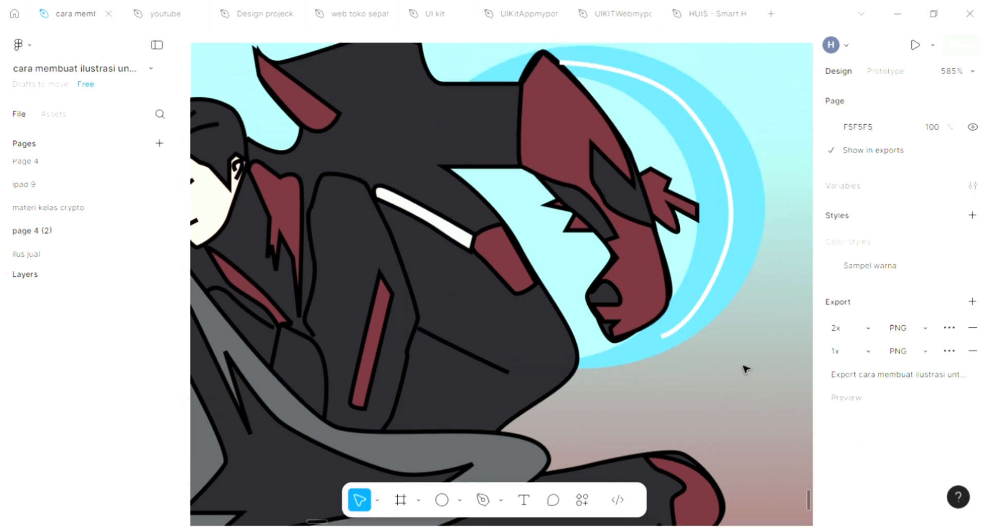
{"action": "left_click", "coordinate": [670, 338]}
{"action": "left_click", "coordinate": [665, 338]}
{"action": "left_click_drag", "start_coordinate": [664, 338], "coordinate": [619, 354]}
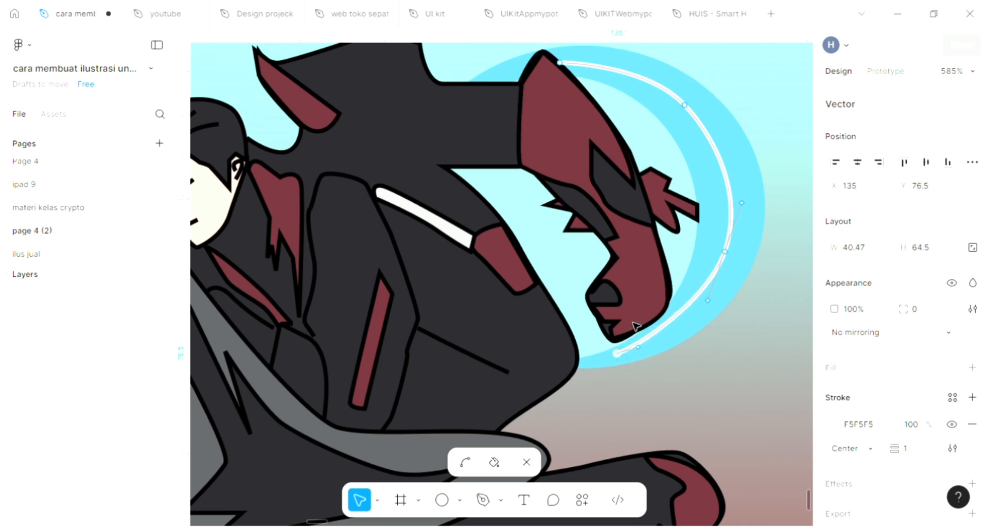
{"action": "scroll", "coordinate": [561, 65], "scroll_direction": "up", "scroll_amount": 5}
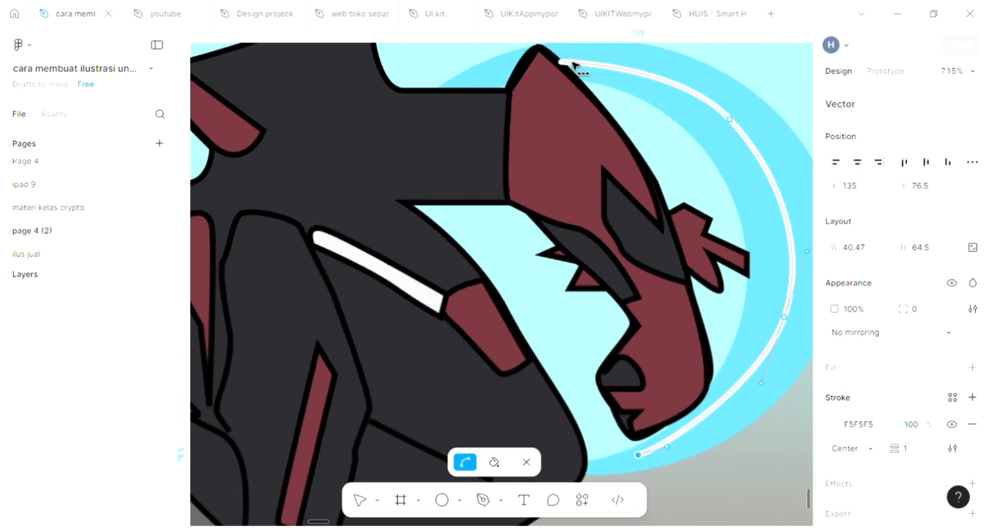
{"action": "left_click", "coordinate": [578, 64]}
{"action": "scroll", "coordinate": [578, 66], "scroll_direction": "down", "scroll_amount": 8}
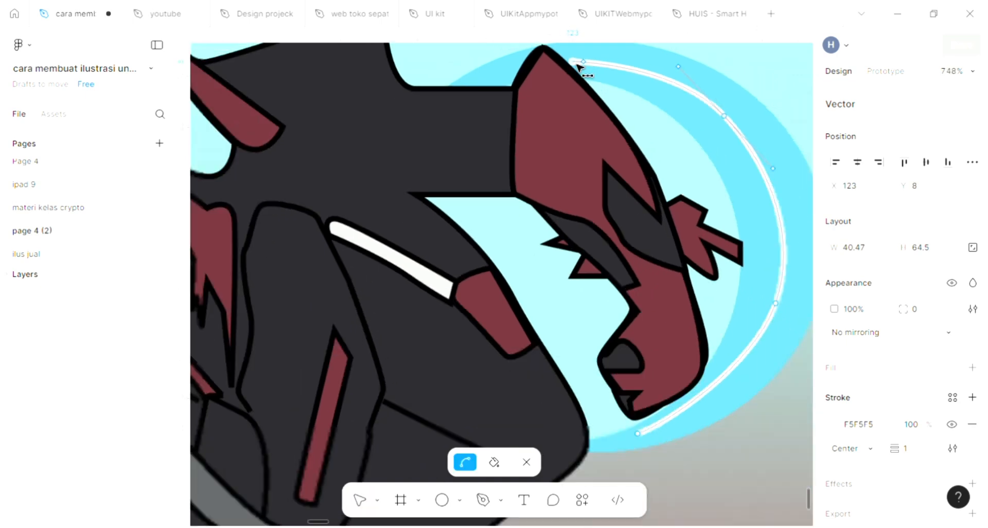
{"action": "left_click", "coordinate": [793, 193]}
{"action": "key", "text": "Escape"}
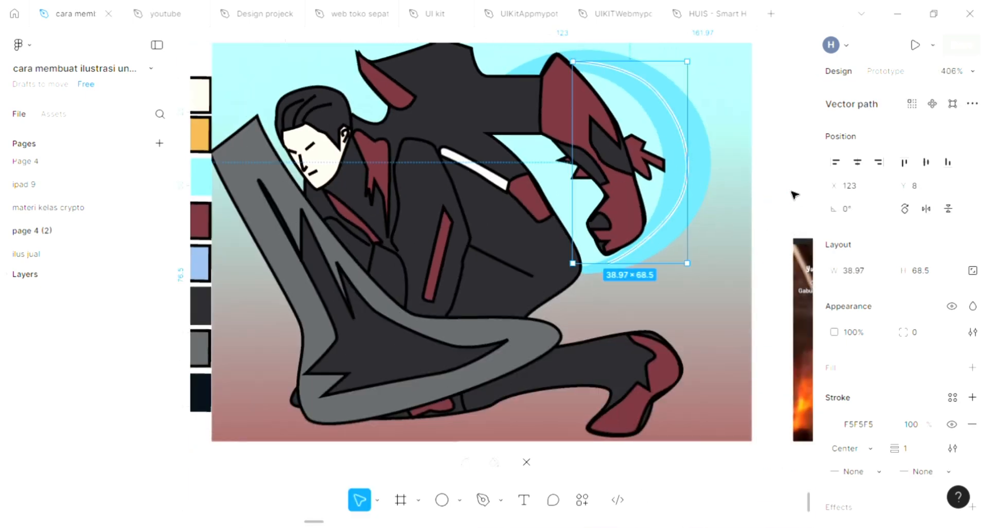
{"action": "key", "text": "Escape"}
Step: Reshape the grey cloth's upper end into a long point by moving its top corner to X 3, Y 15
{"action": "scroll", "coordinate": [712, 206], "scroll_direction": "up", "scroll_amount": 2}
{"action": "scroll", "coordinate": [713, 206], "scroll_direction": "left", "scroll_amount": 3}
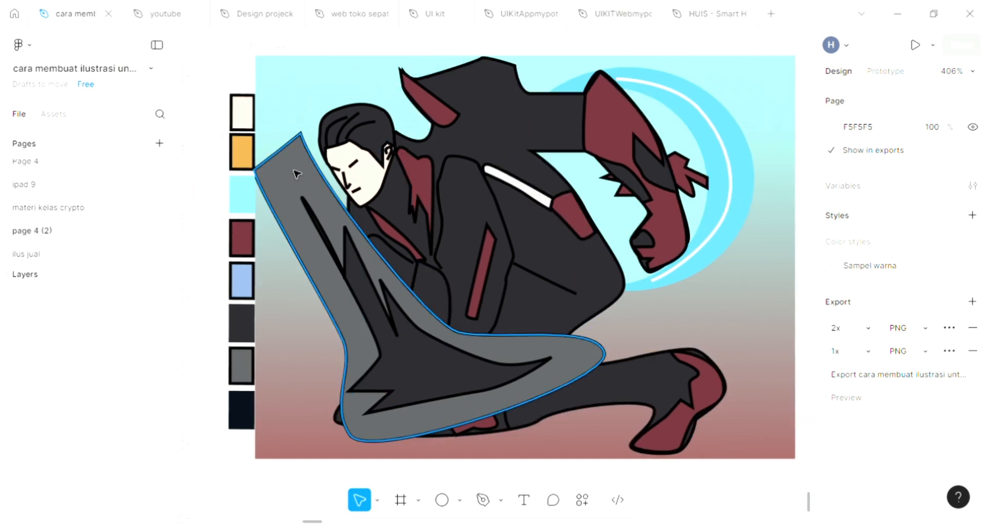
{"action": "scroll", "coordinate": [273, 178], "scroll_direction": "up", "scroll_amount": 3}
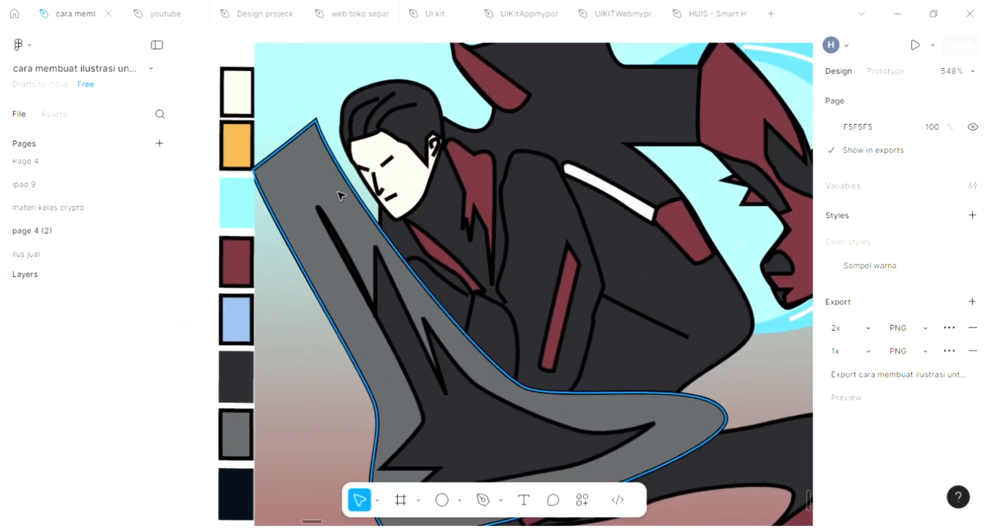
{"action": "double_click", "coordinate": [319, 126]}
{"action": "left_click_drag", "start_coordinate": [317, 122], "coordinate": [286, 87]}
{"action": "left_click_drag", "start_coordinate": [286, 145], "coordinate": [267, 75]}
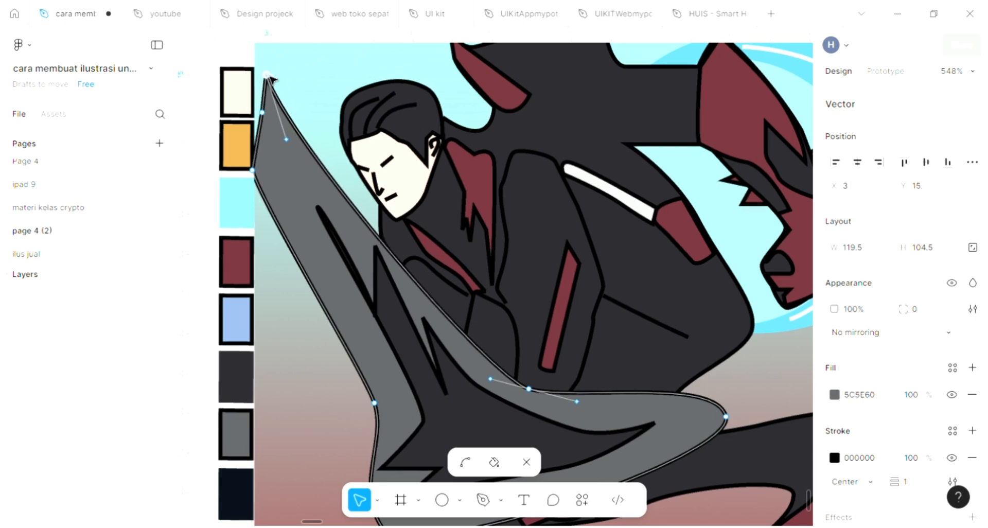
{"action": "scroll", "coordinate": [271, 78], "scroll_direction": "down", "scroll_amount": 5}
{"action": "scroll", "coordinate": [271, 78], "scroll_direction": "up", "scroll_amount": 2}
{"action": "key", "text": "Escape"}
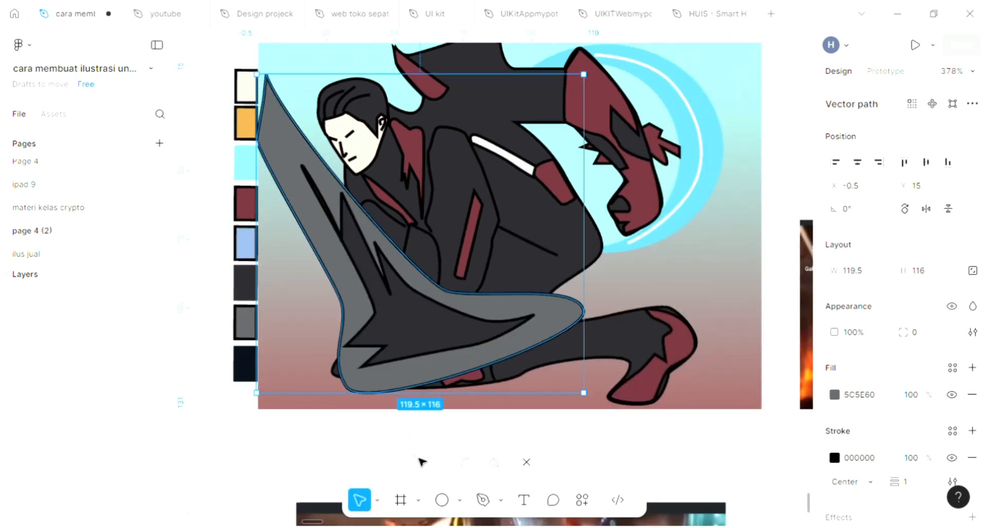
{"action": "key", "text": "Escape"}
{"action": "scroll", "coordinate": [532, 288], "scroll_direction": "up", "scroll_amount": 2}
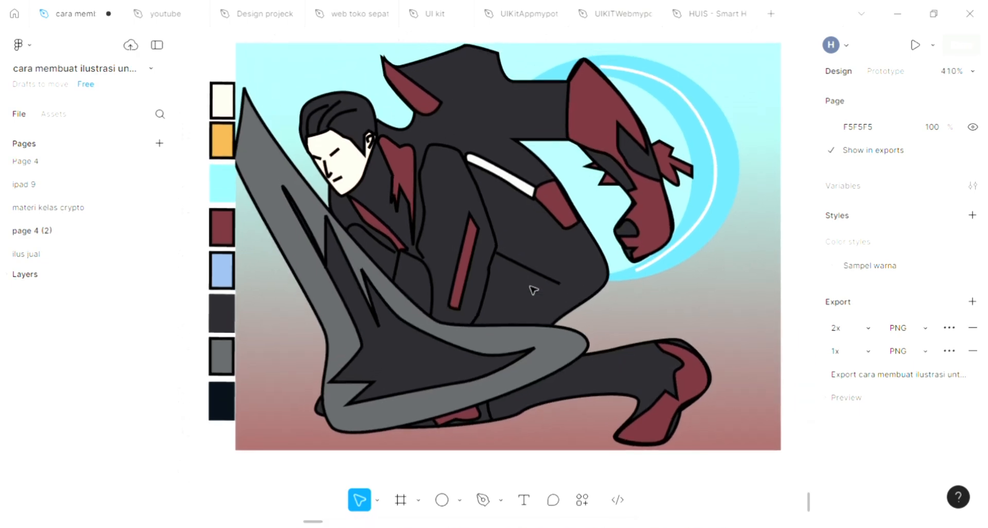